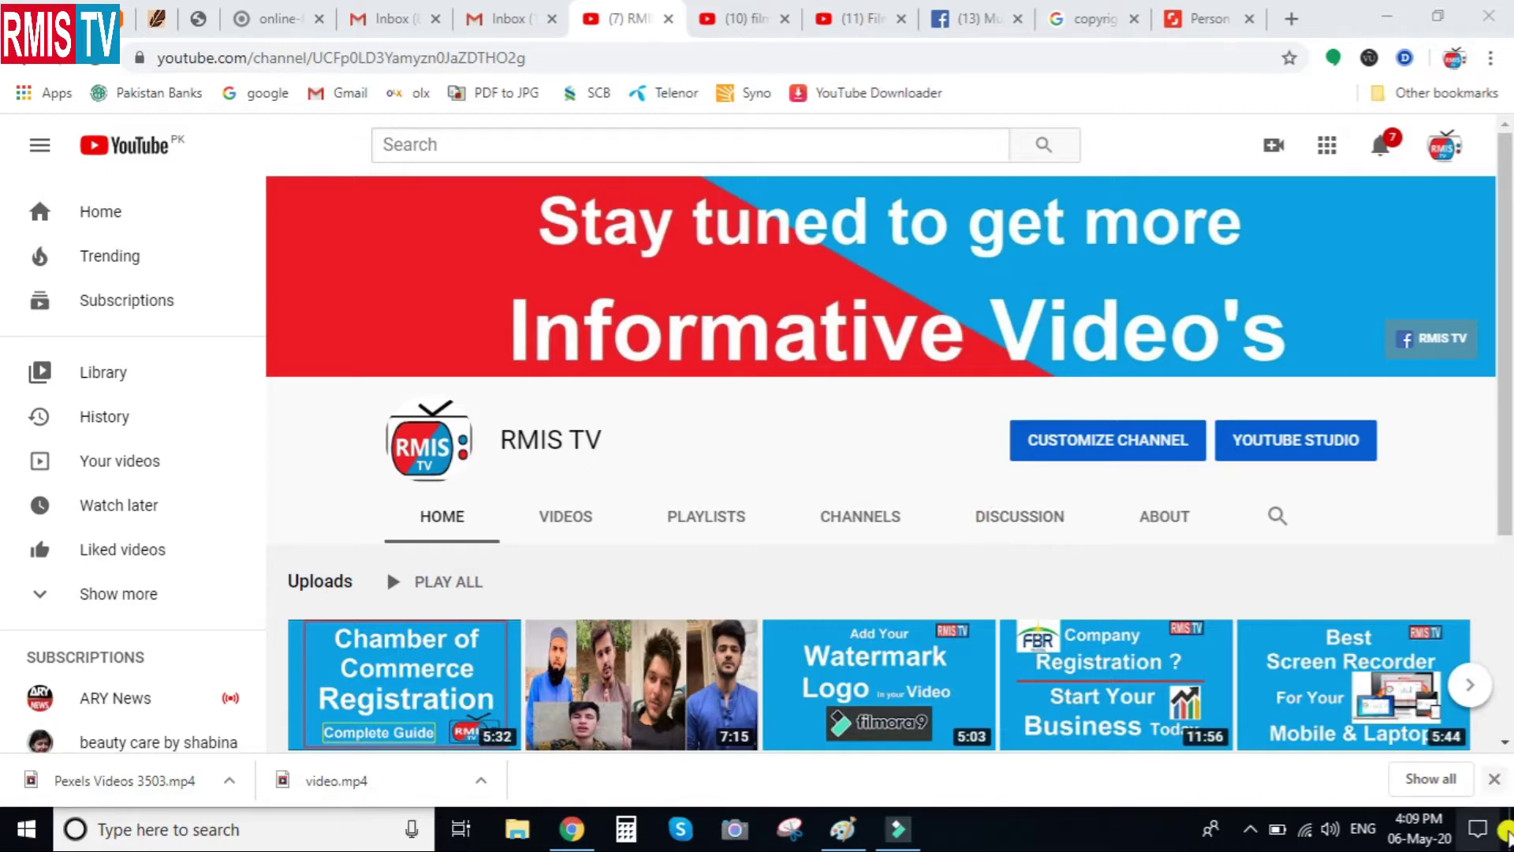
Step: Switch to Wondershare Filmora9 and look over the available media import options
{"action": "left_click", "coordinate": [1509, 842]}
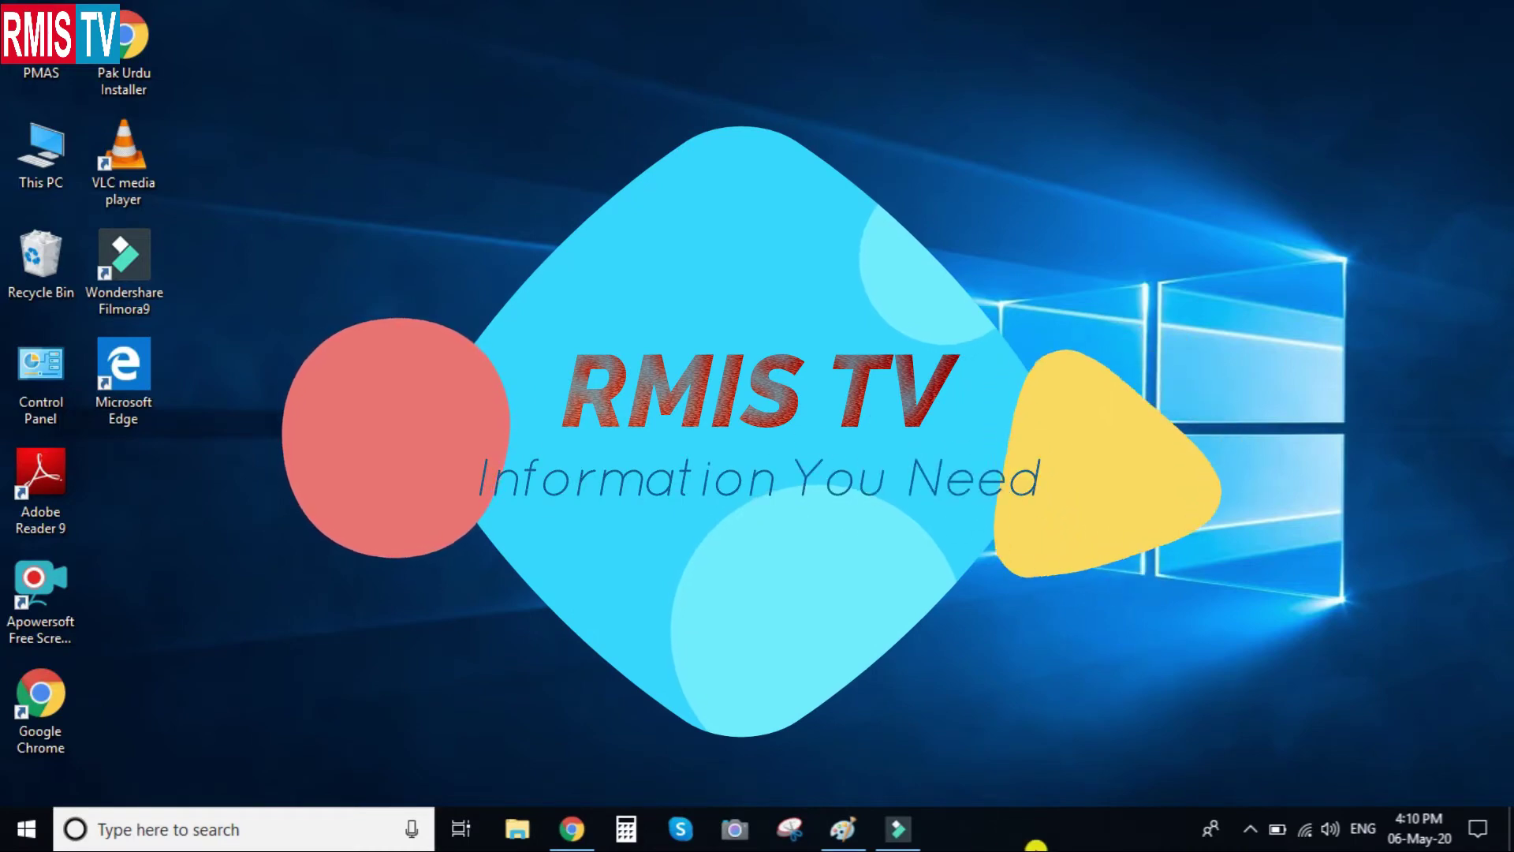
{"action": "left_click", "coordinate": [914, 837]}
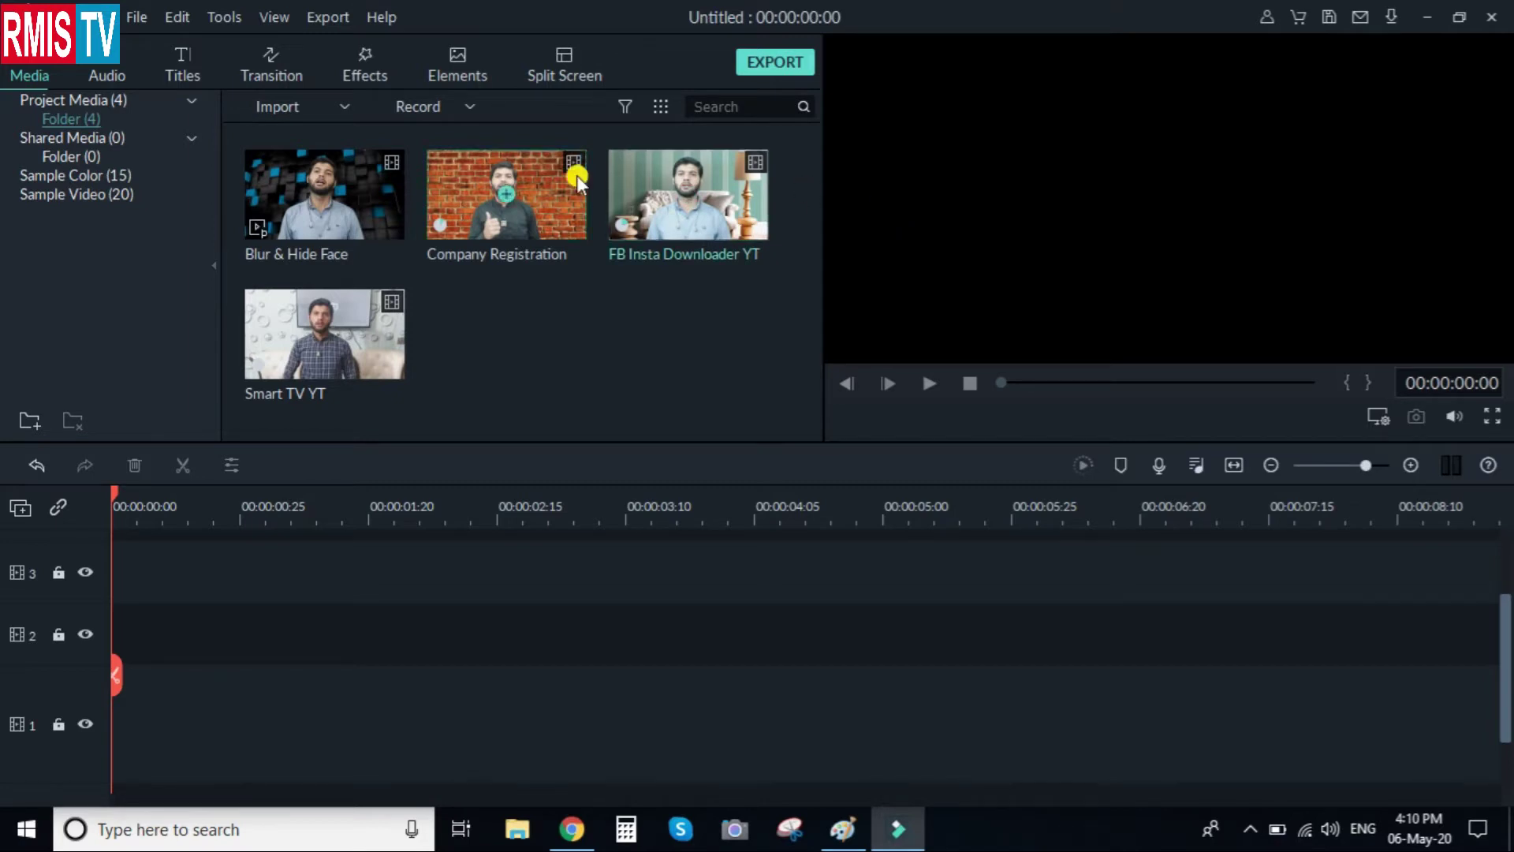
{"action": "left_click", "coordinate": [335, 106]}
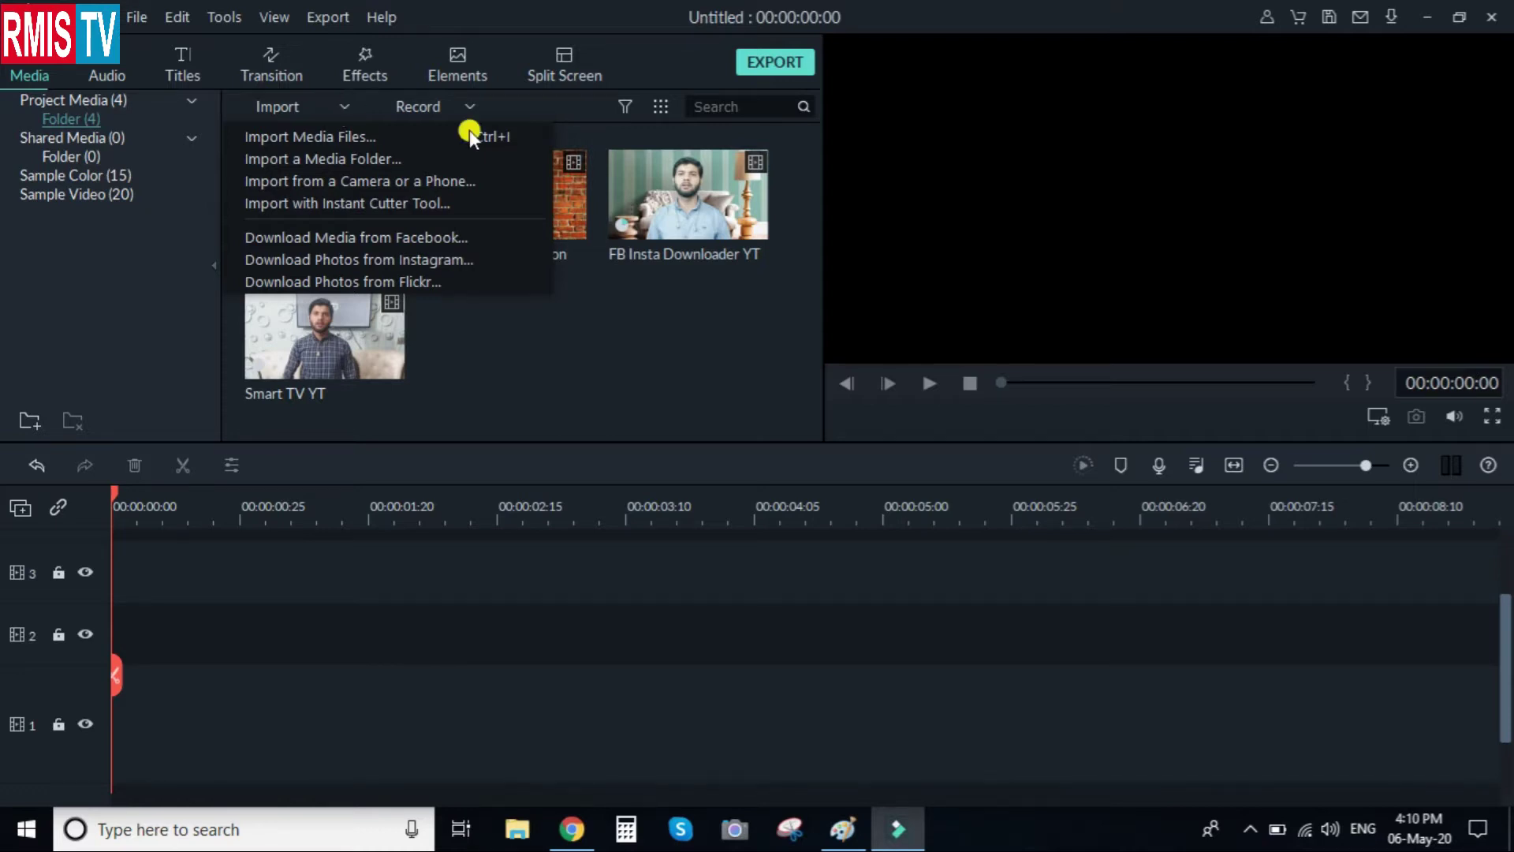
{"action": "left_click", "coordinate": [582, 390]}
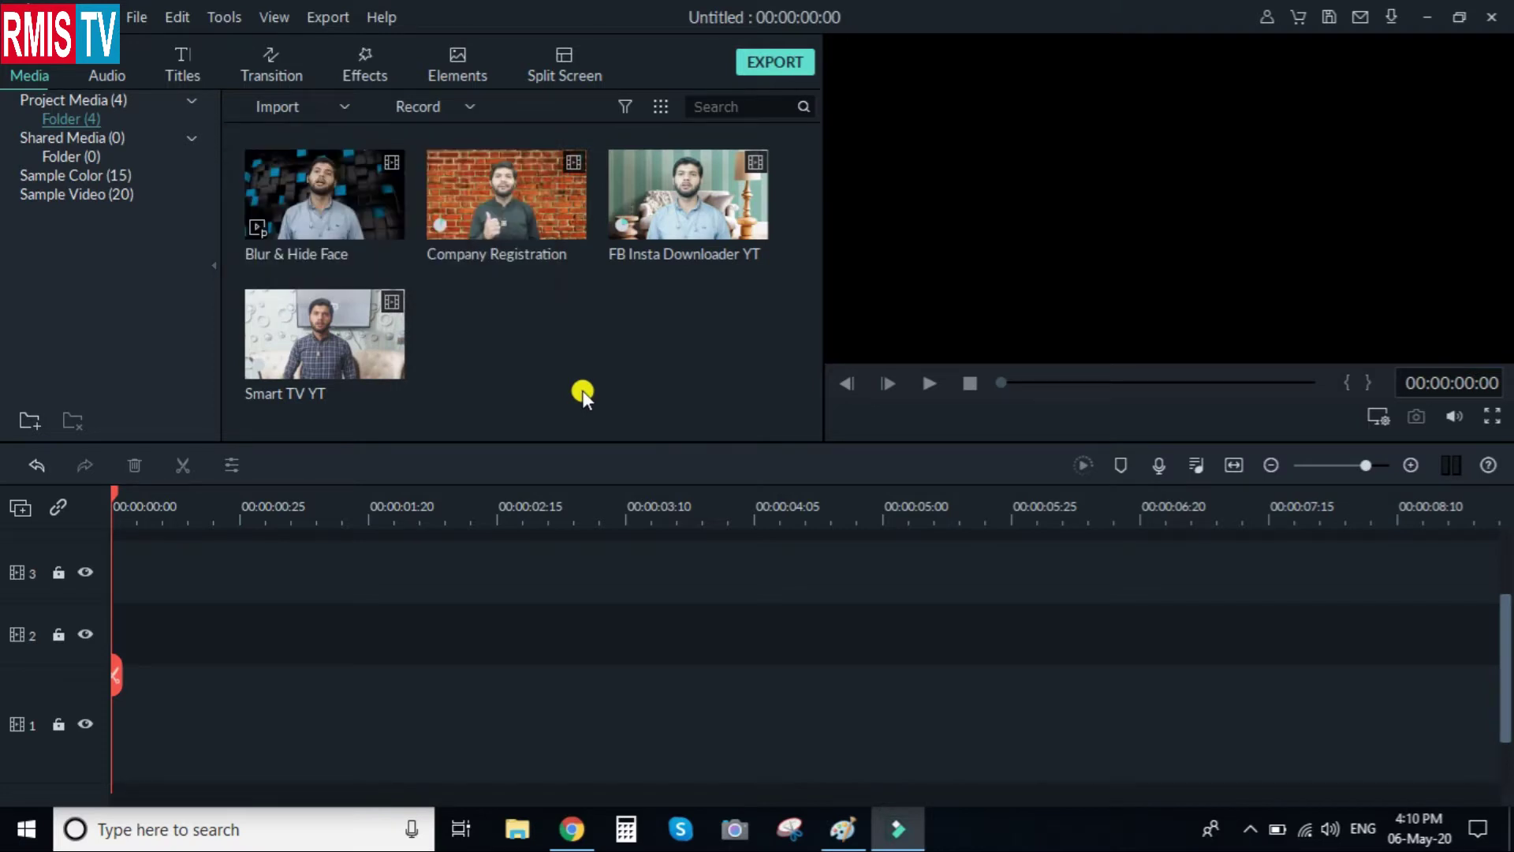
Step: Add the split screen template with four equal panes (two by two) to the start of track 1
{"action": "left_click", "coordinate": [561, 52]}
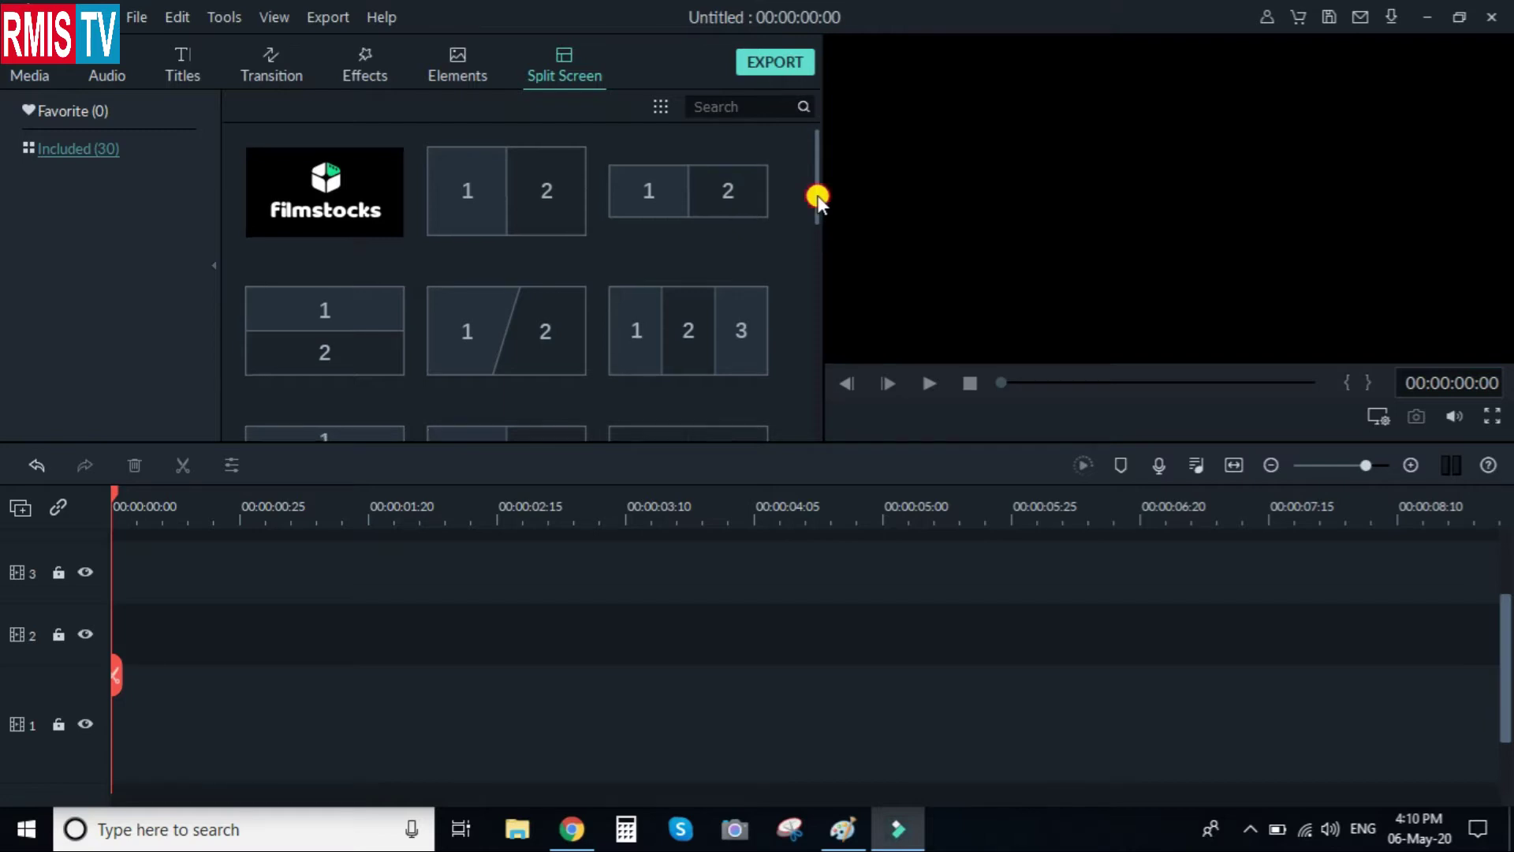
{"action": "left_click_drag", "start_coordinate": [817, 197], "coordinate": [809, 348]}
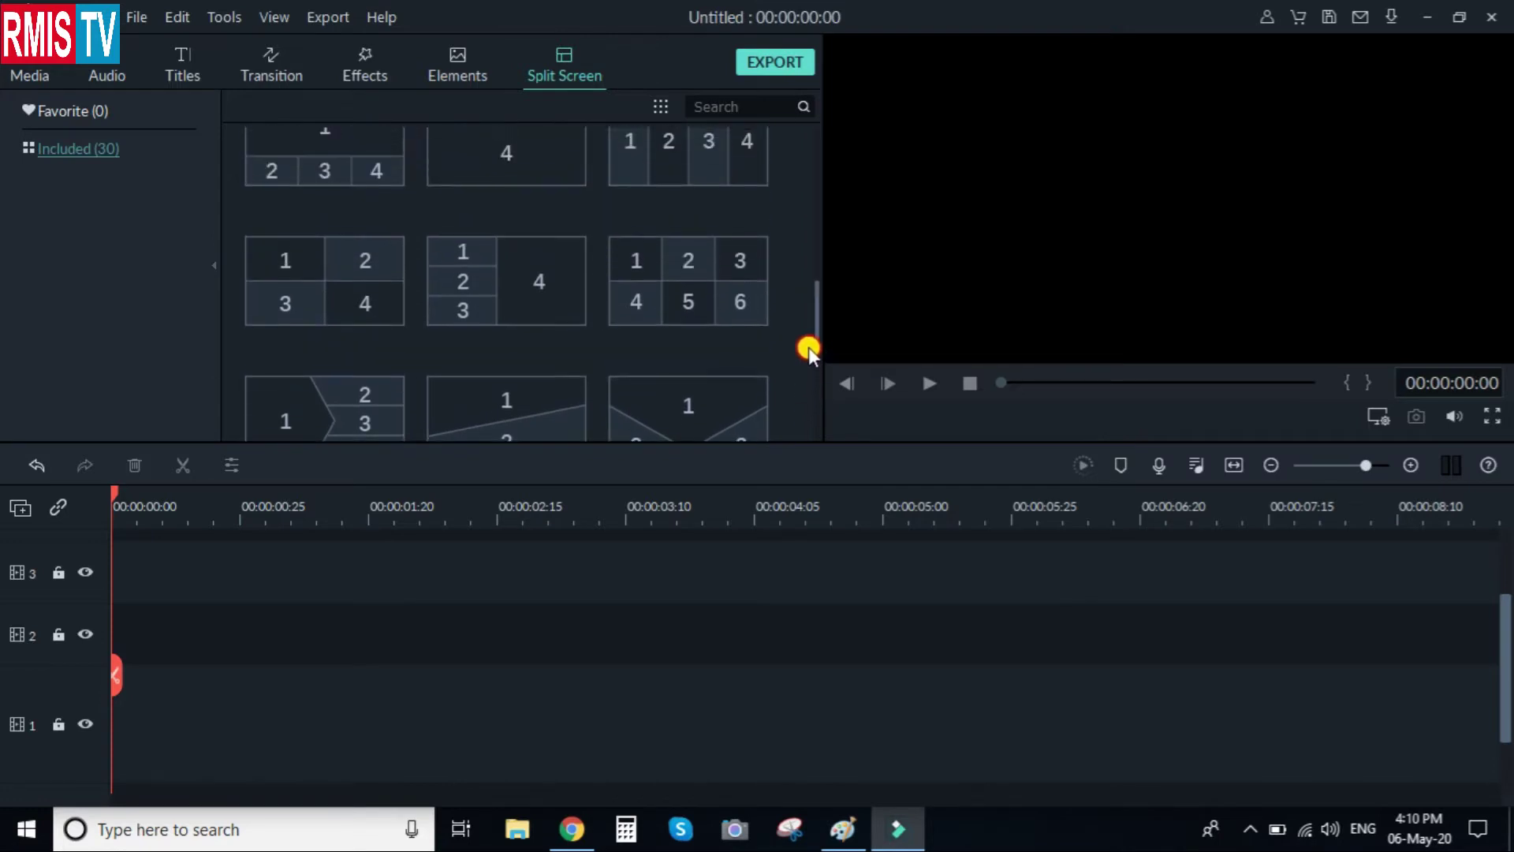
{"action": "left_click", "coordinate": [324, 301]}
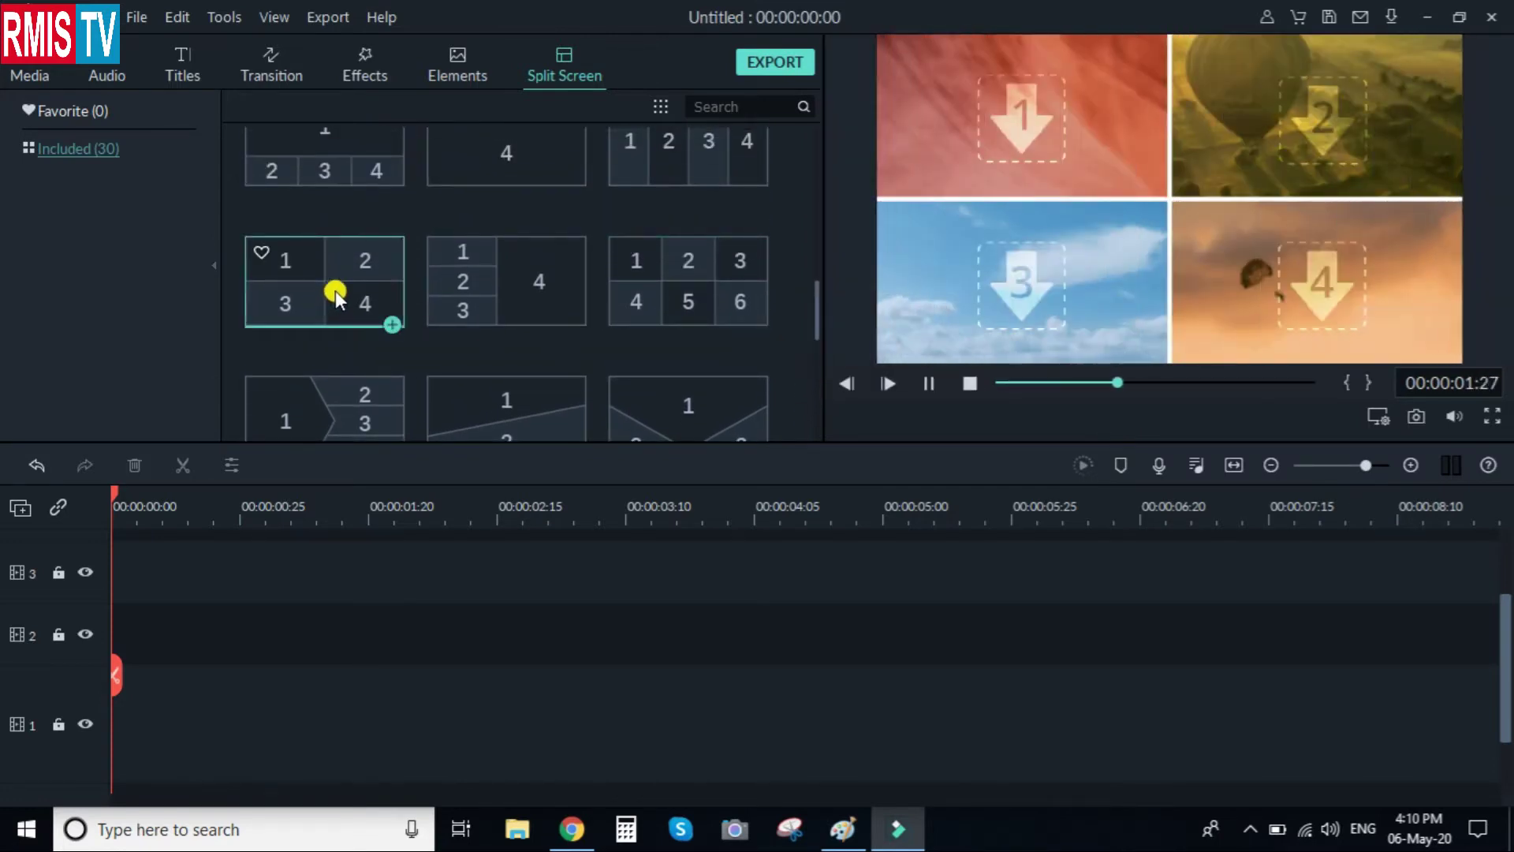
{"action": "left_click_drag", "start_coordinate": [327, 298], "coordinate": [113, 761]}
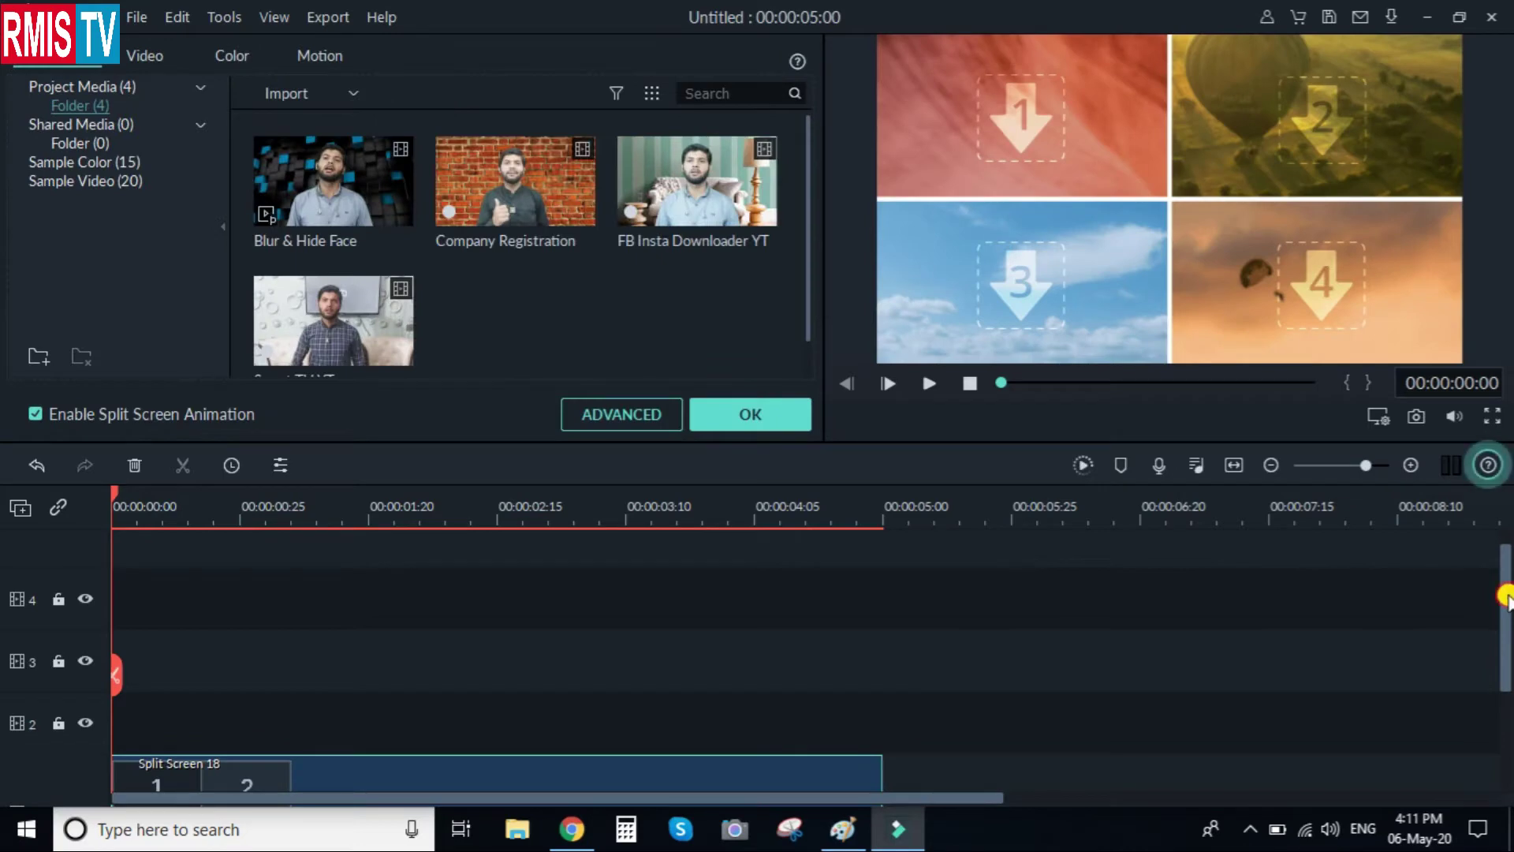
{"action": "left_click_drag", "start_coordinate": [1508, 581], "coordinate": [1509, 679]}
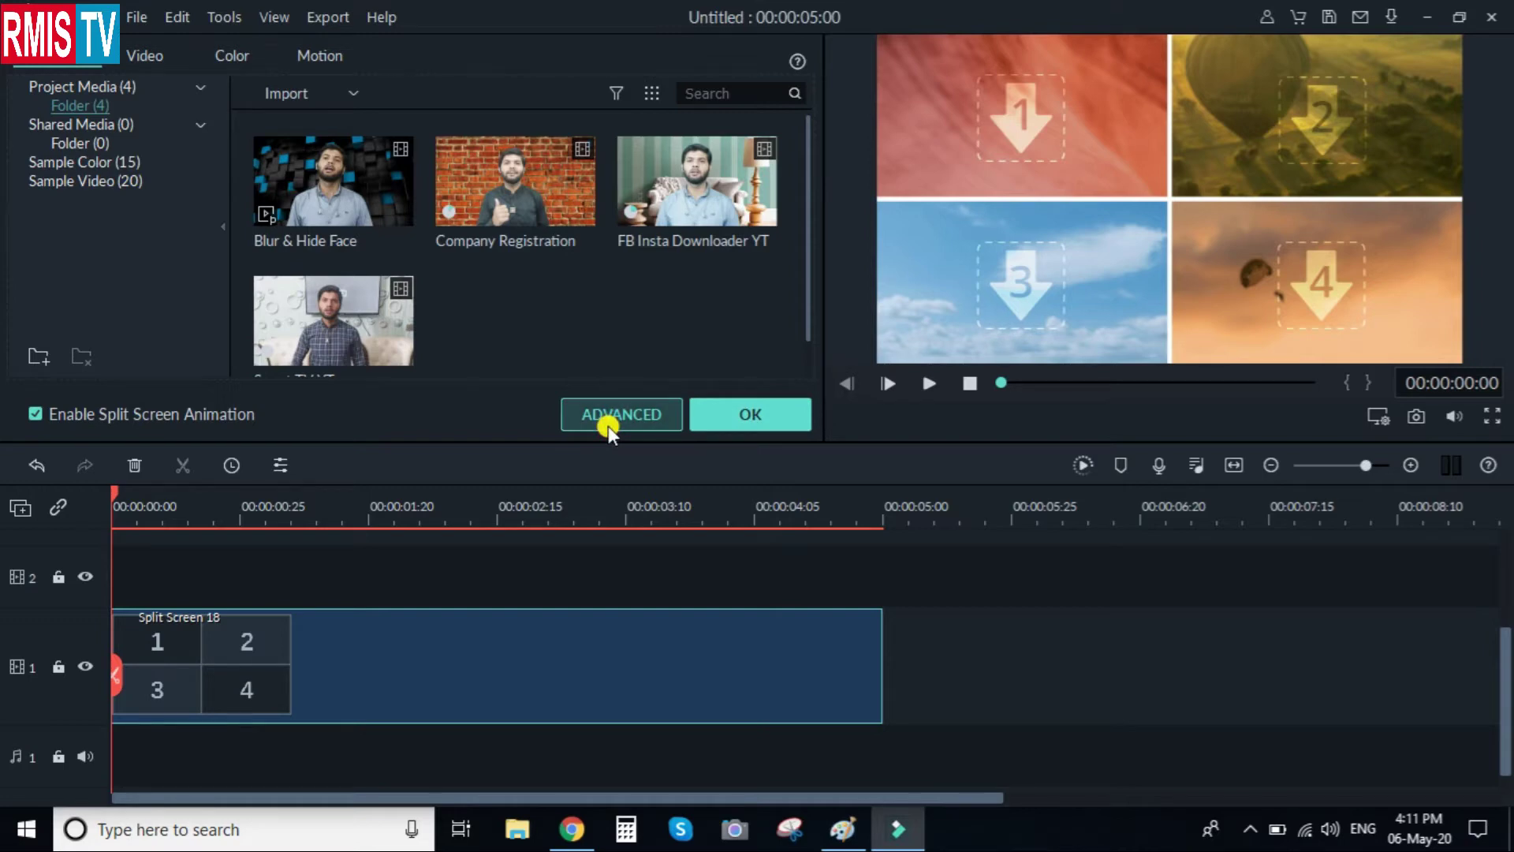
Step: Open the advanced split screen editor, shift the placeholder in pane 4, and select the panes in turn
{"action": "left_click", "coordinate": [637, 408]}
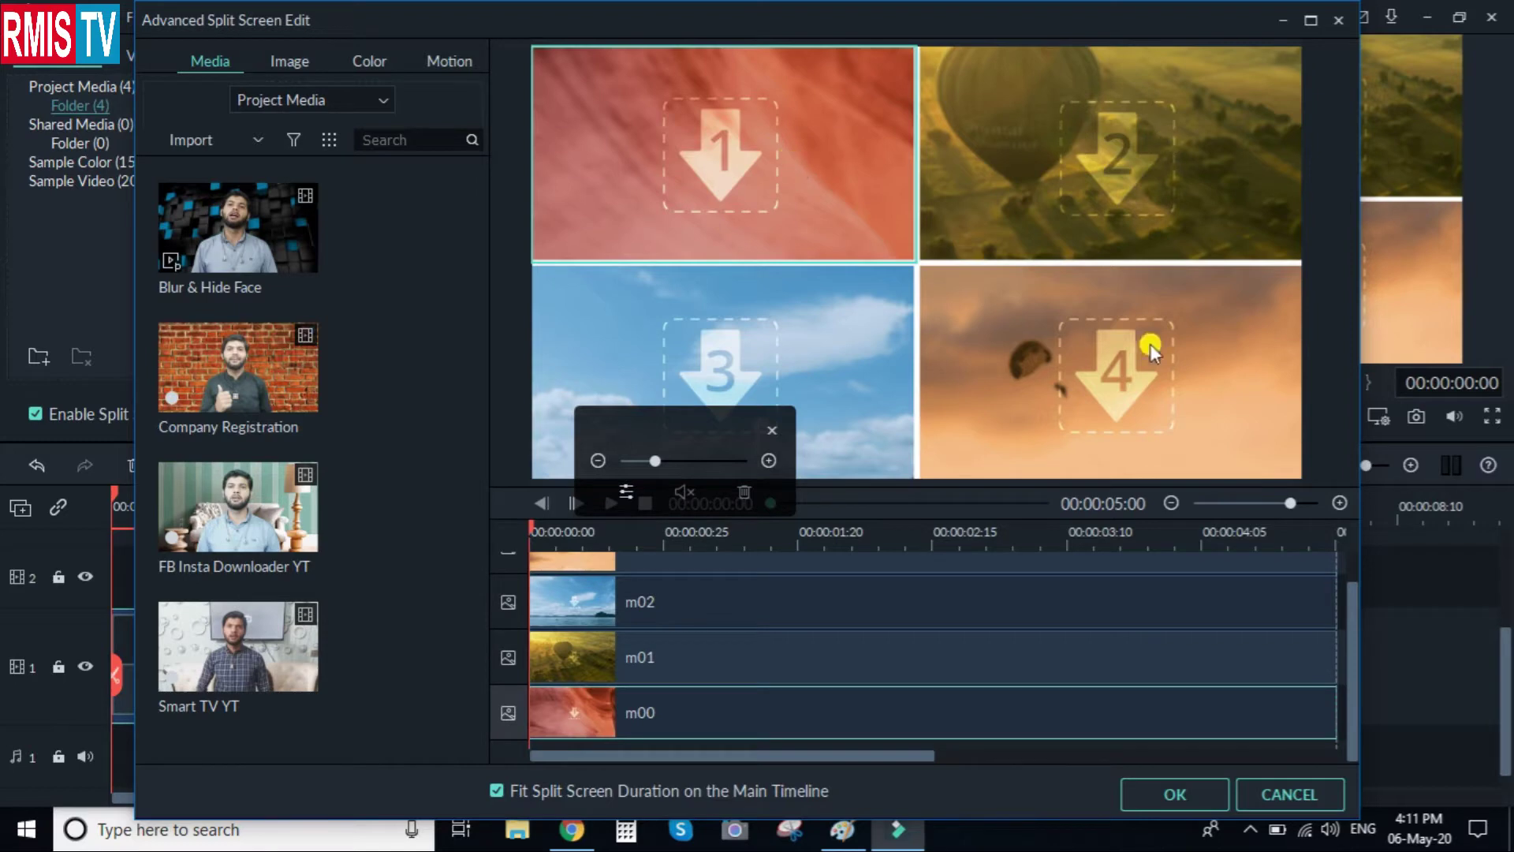
{"action": "left_click_drag", "start_coordinate": [1148, 345], "coordinate": [809, 361]}
{"action": "left_click", "coordinate": [806, 360]}
{"action": "left_click", "coordinate": [777, 189]}
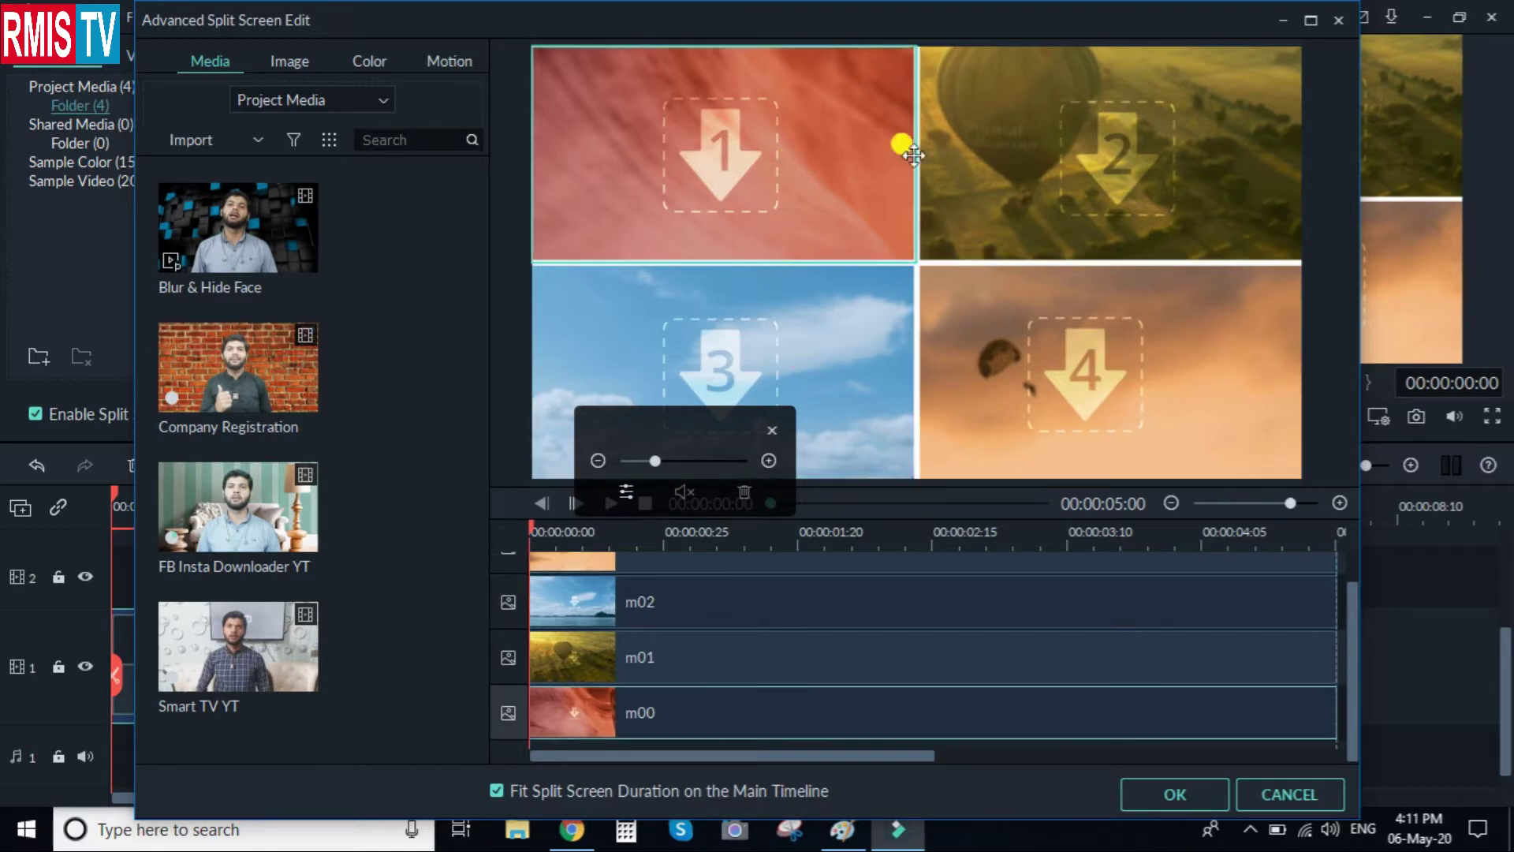
{"action": "left_click", "coordinate": [1101, 201]}
{"action": "left_click", "coordinate": [1126, 340]}
{"action": "left_click", "coordinate": [830, 369]}
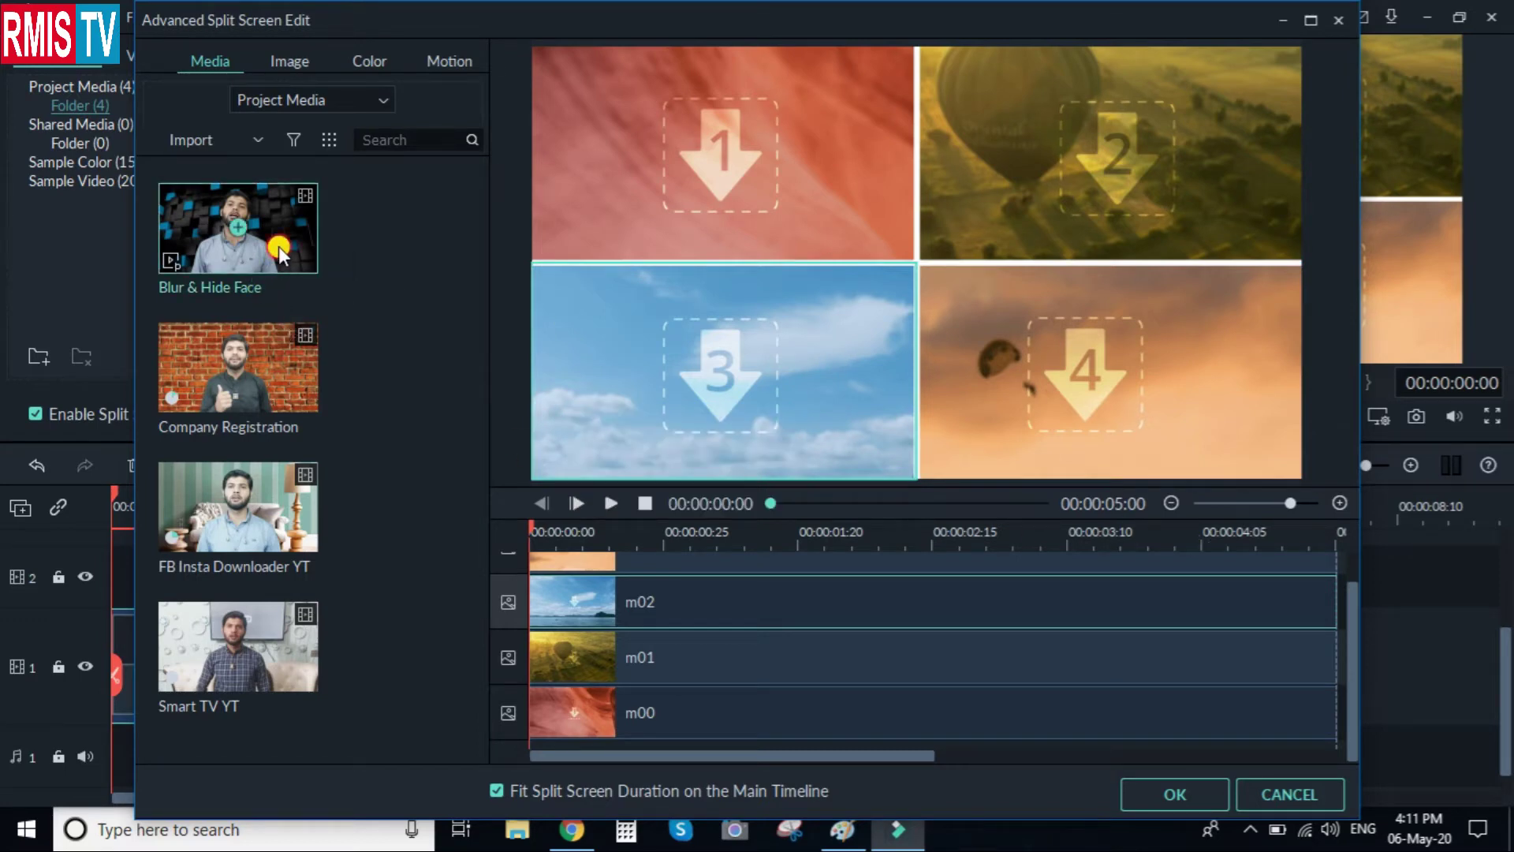
Step: Replace the pane 1 placeholder (m00) with the Blur & Hide Face clip
{"action": "left_click", "coordinate": [551, 649]}
{"action": "left_click", "coordinate": [595, 697]}
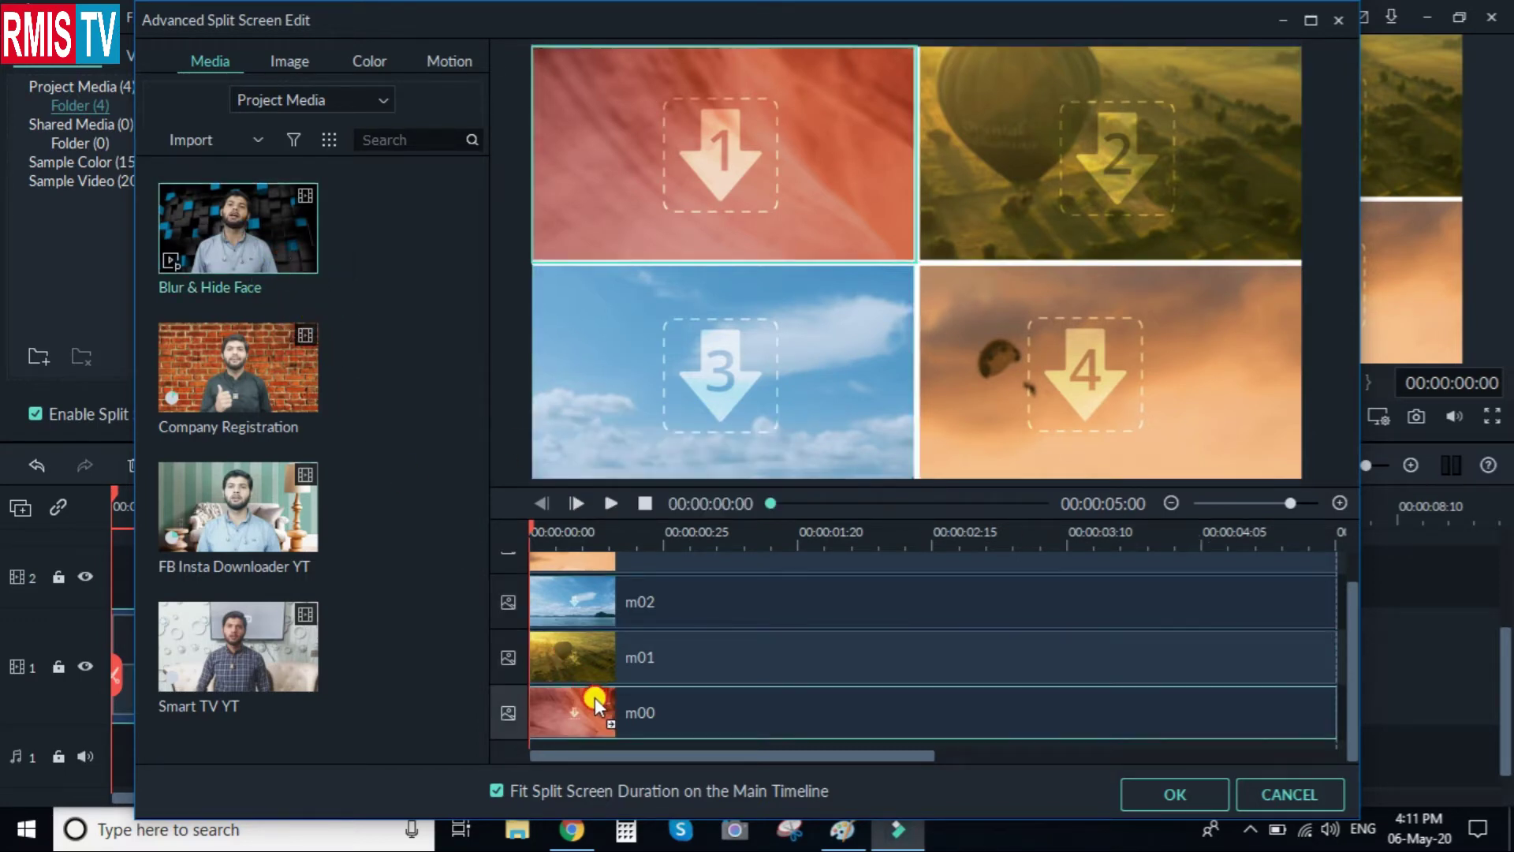
{"action": "left_click_drag", "start_coordinate": [569, 704], "coordinate": [569, 702]}
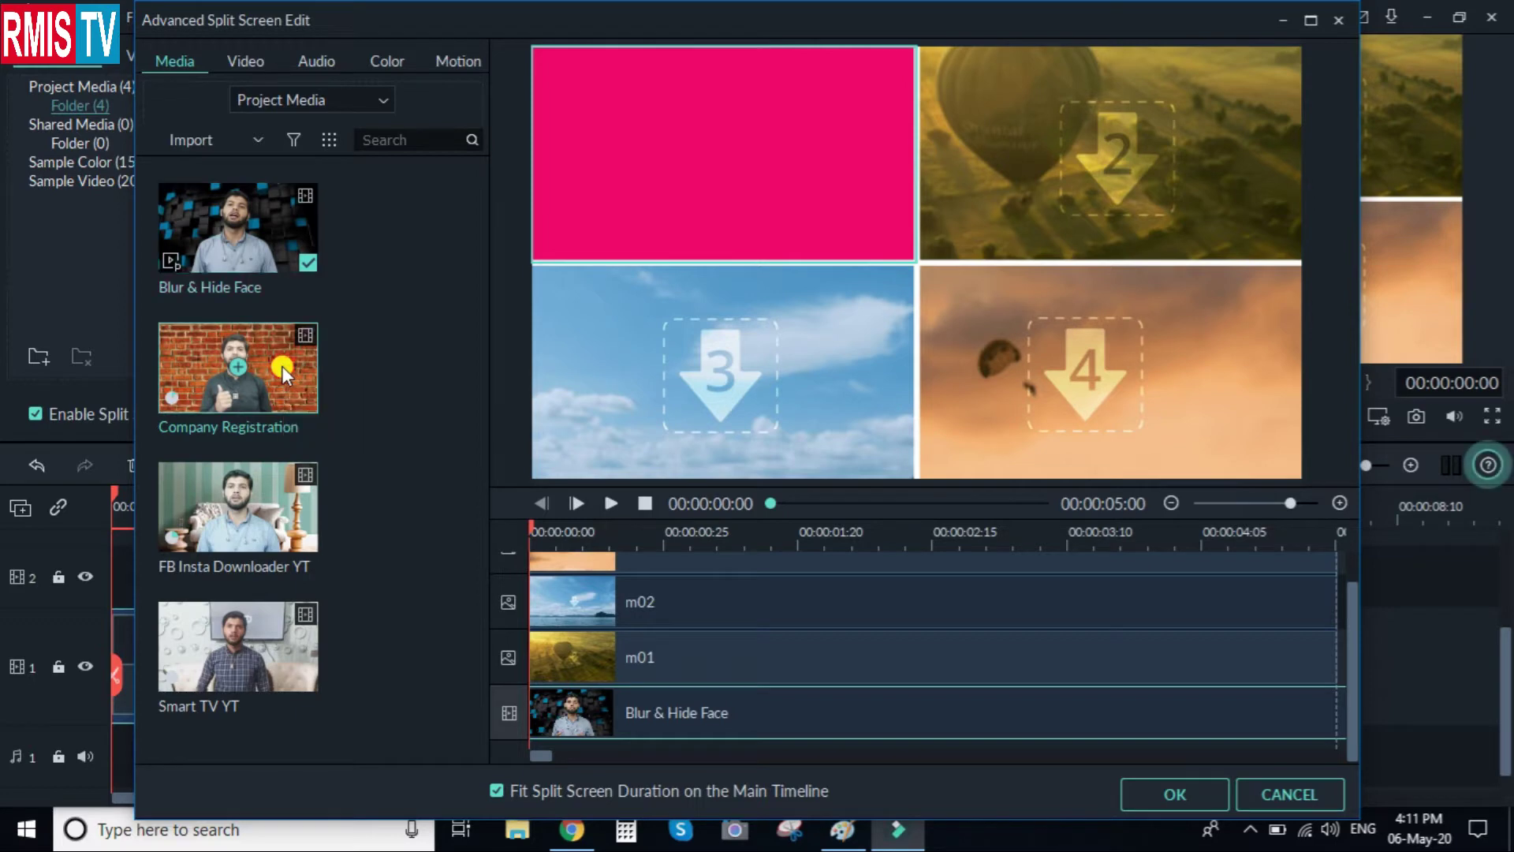
Step: Fill pane 2 with the FB Insta Downloader YT clip and pane 3 with the Company Registration clip
{"action": "left_click", "coordinate": [598, 654]}
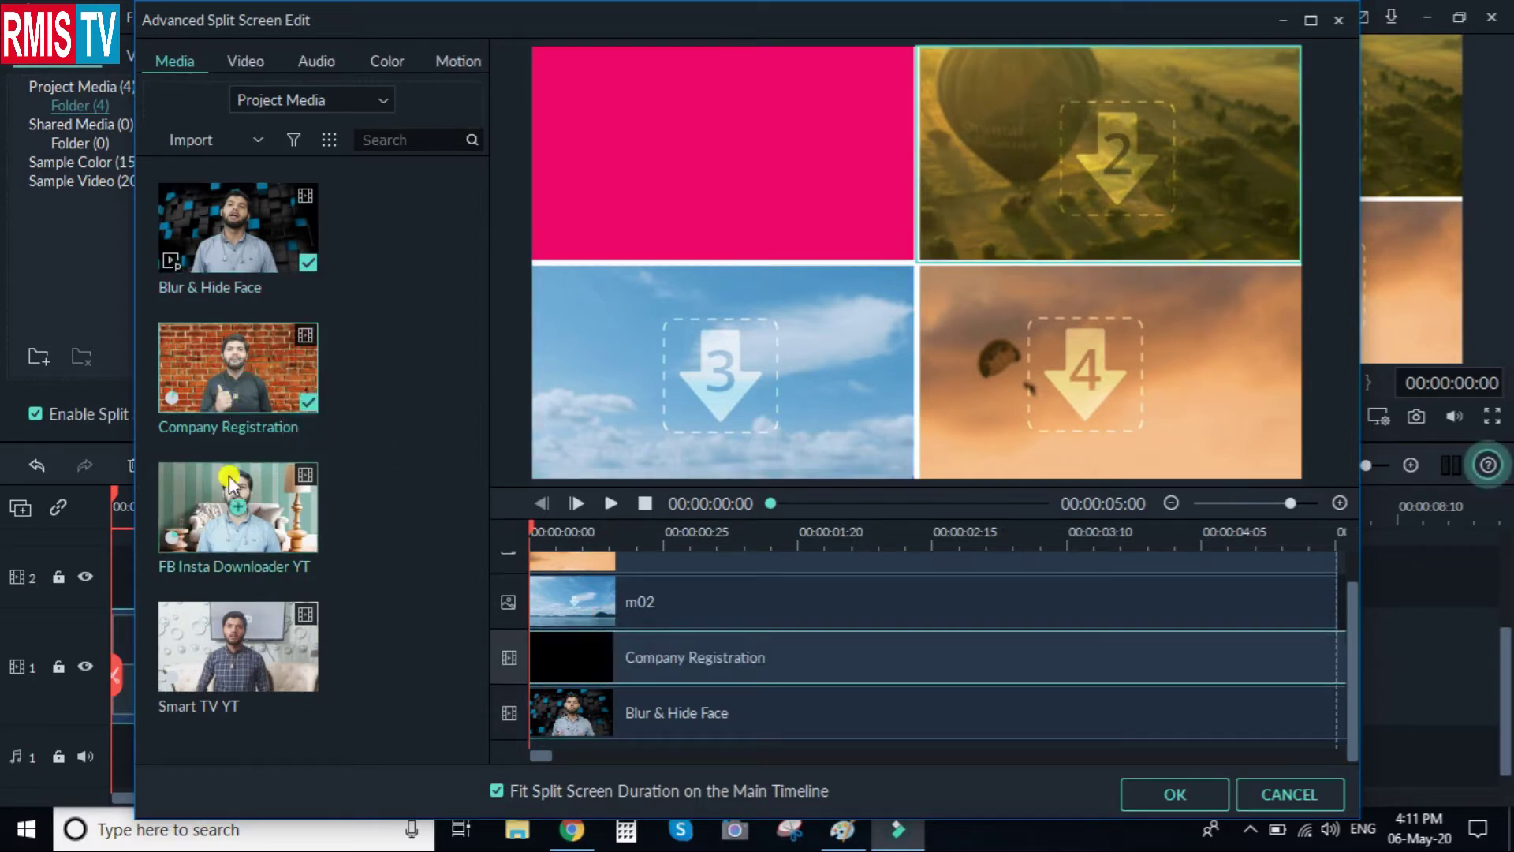
{"action": "left_click", "coordinate": [240, 502]}
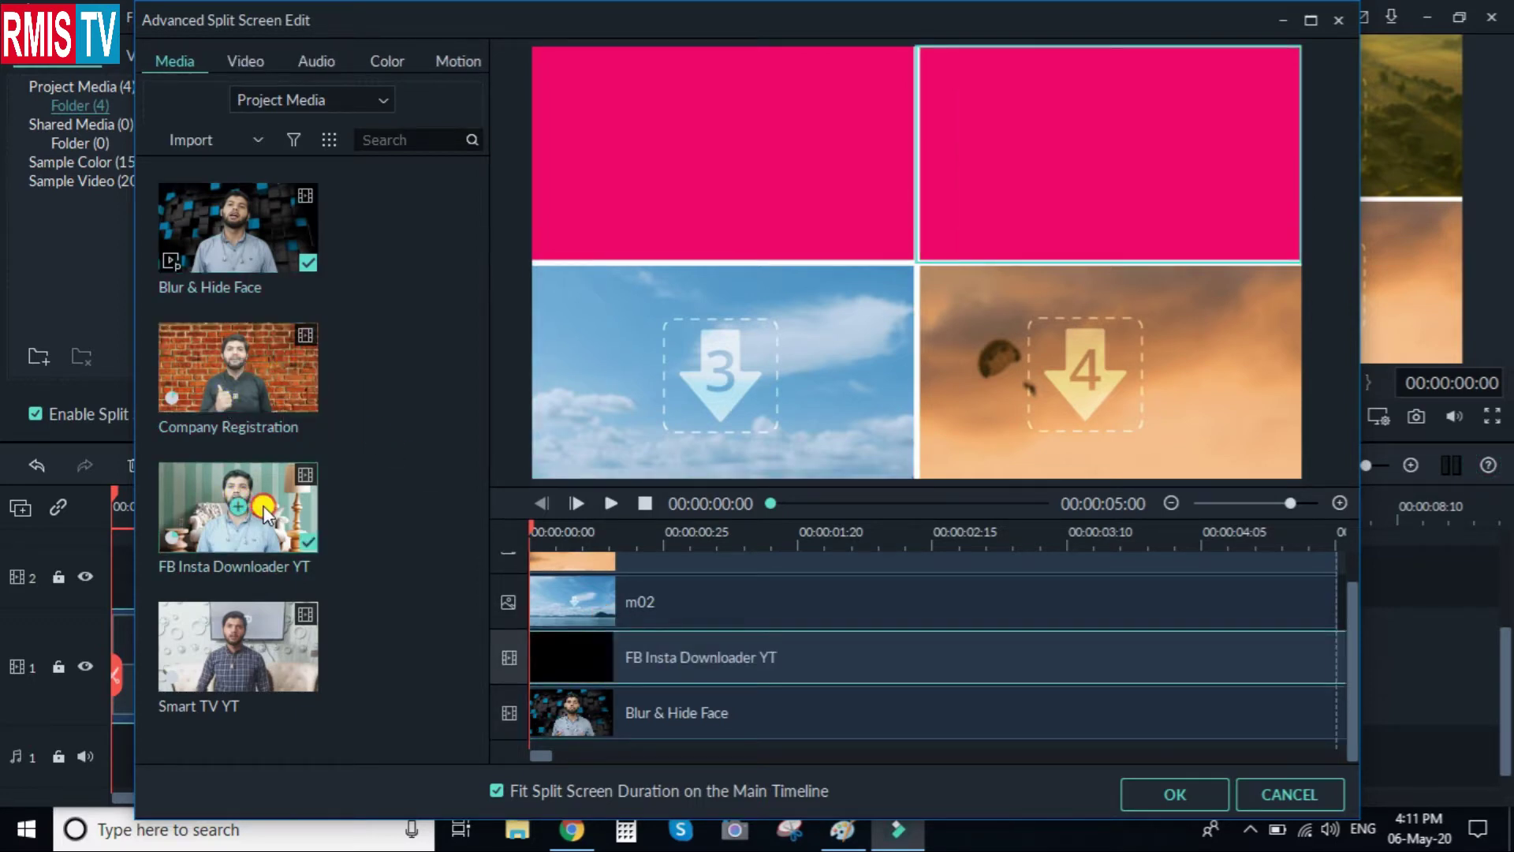
{"action": "left_click", "coordinate": [569, 608]}
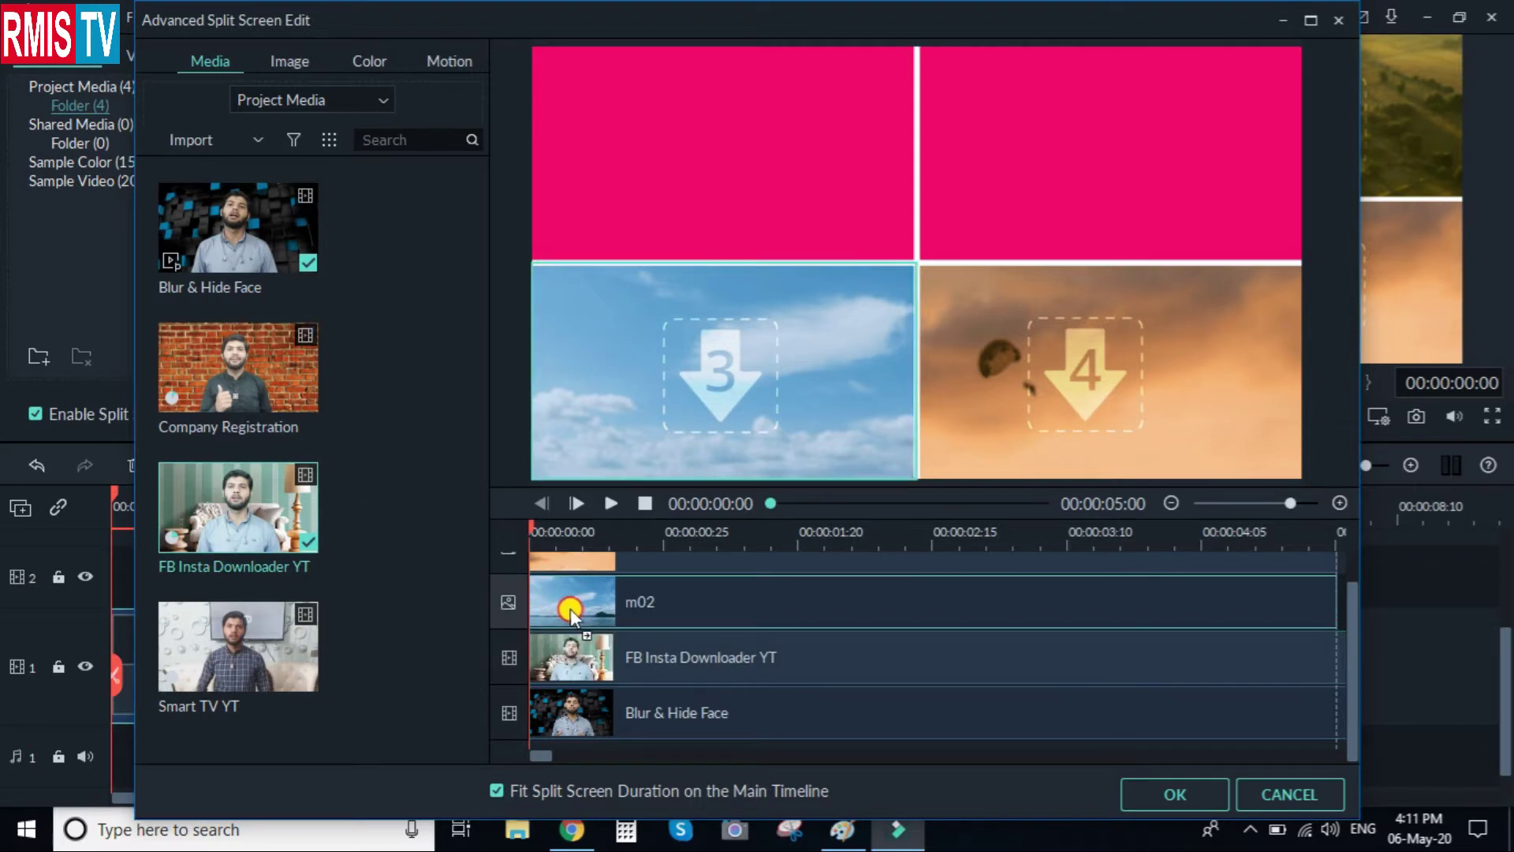
{"action": "left_click", "coordinate": [602, 640]}
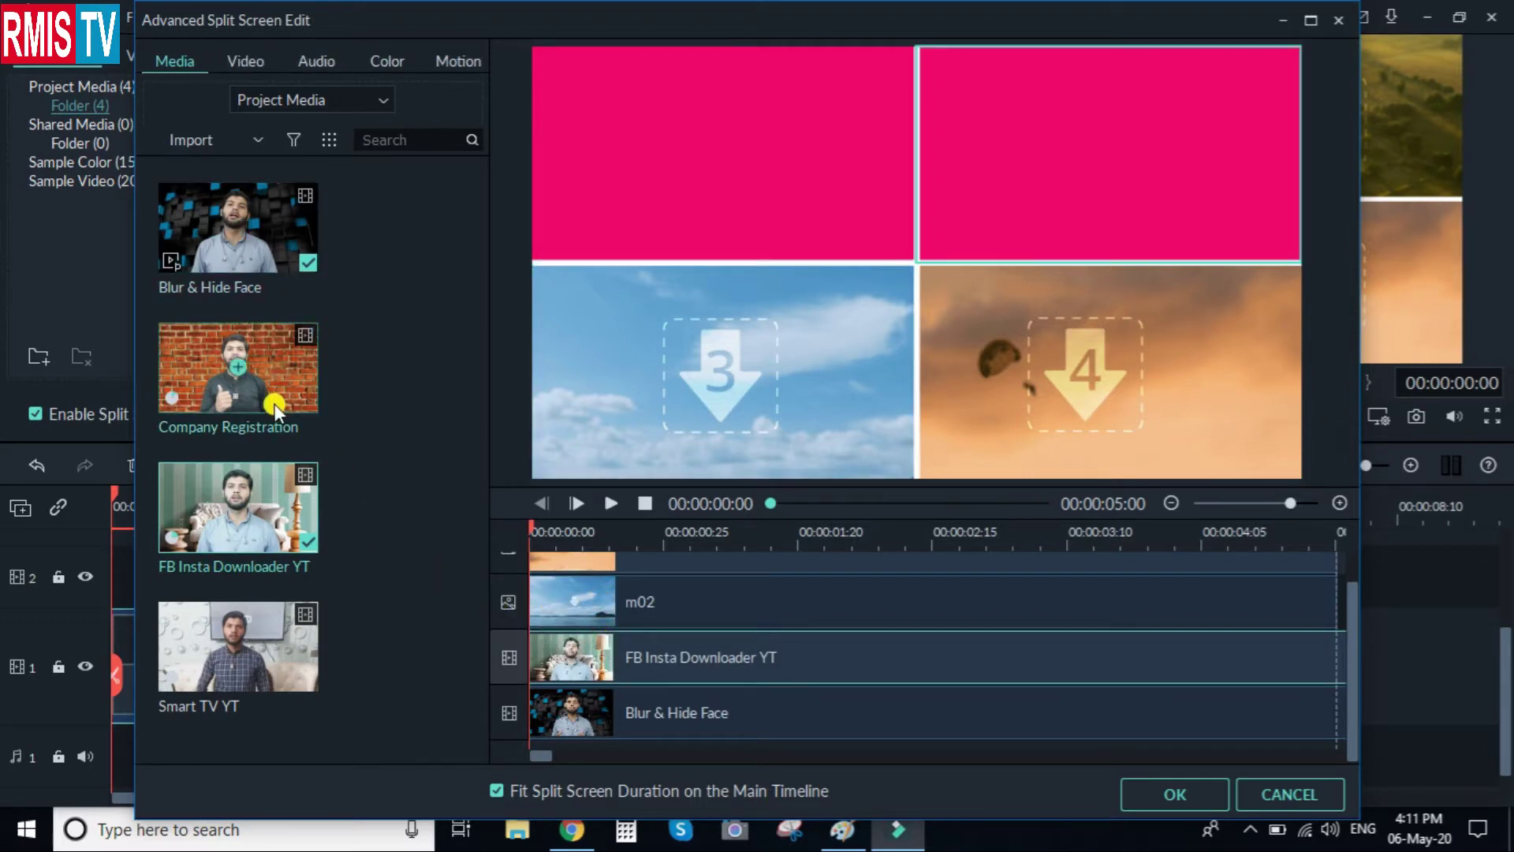
{"action": "left_click", "coordinate": [275, 382]}
{"action": "left_click_drag", "start_coordinate": [289, 392], "coordinate": [612, 588]}
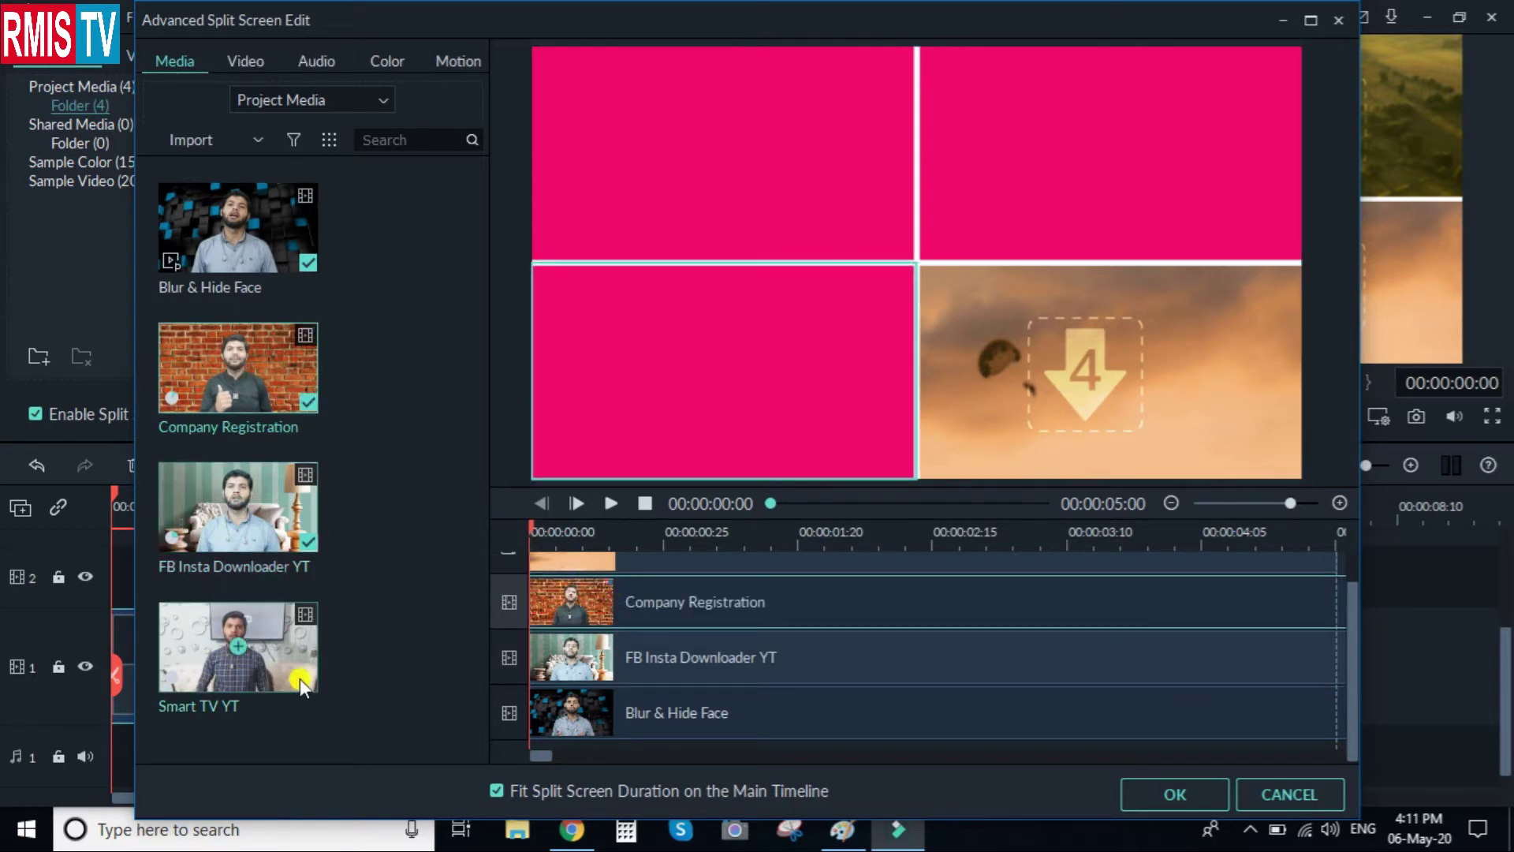
Step: Replace the pane 4 placeholder (m03) with the Smart TV YT clip
{"action": "left_click", "coordinate": [630, 567]}
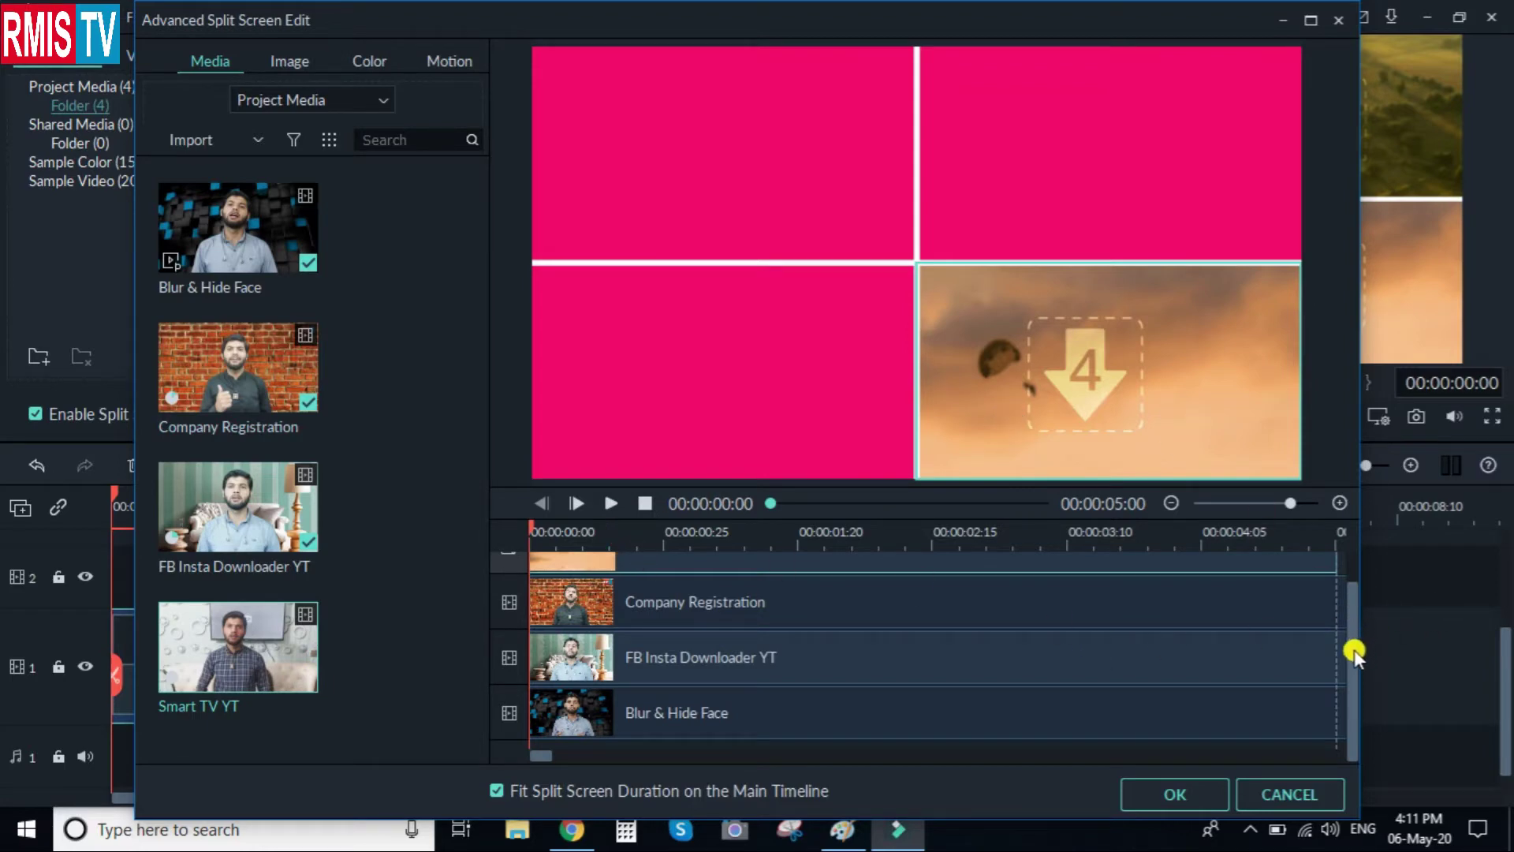
{"action": "left_click_drag", "start_coordinate": [1352, 642], "coordinate": [1351, 602]}
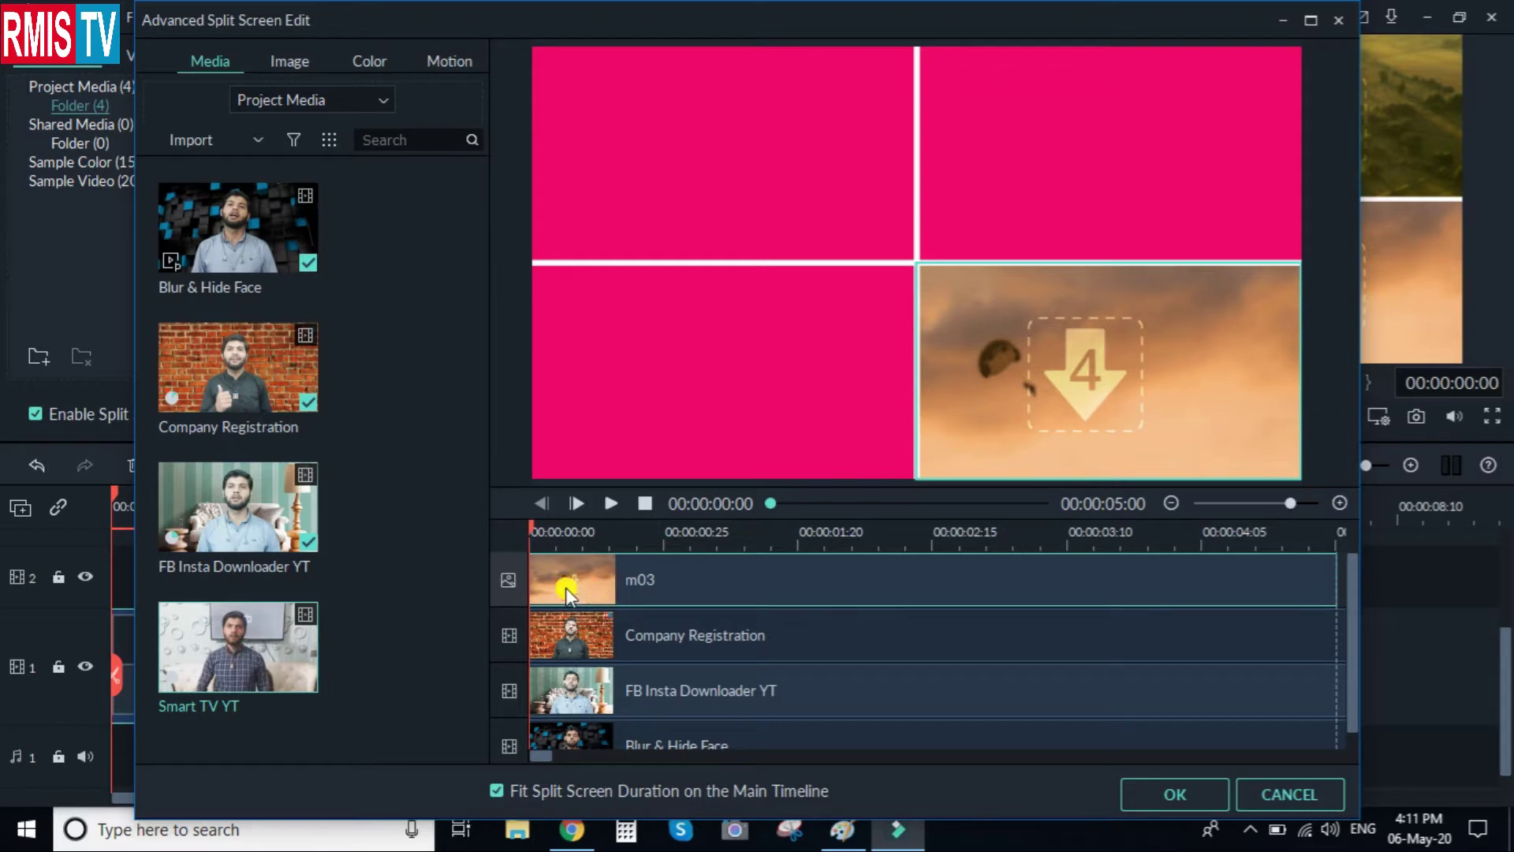
{"action": "left_click", "coordinate": [652, 643]}
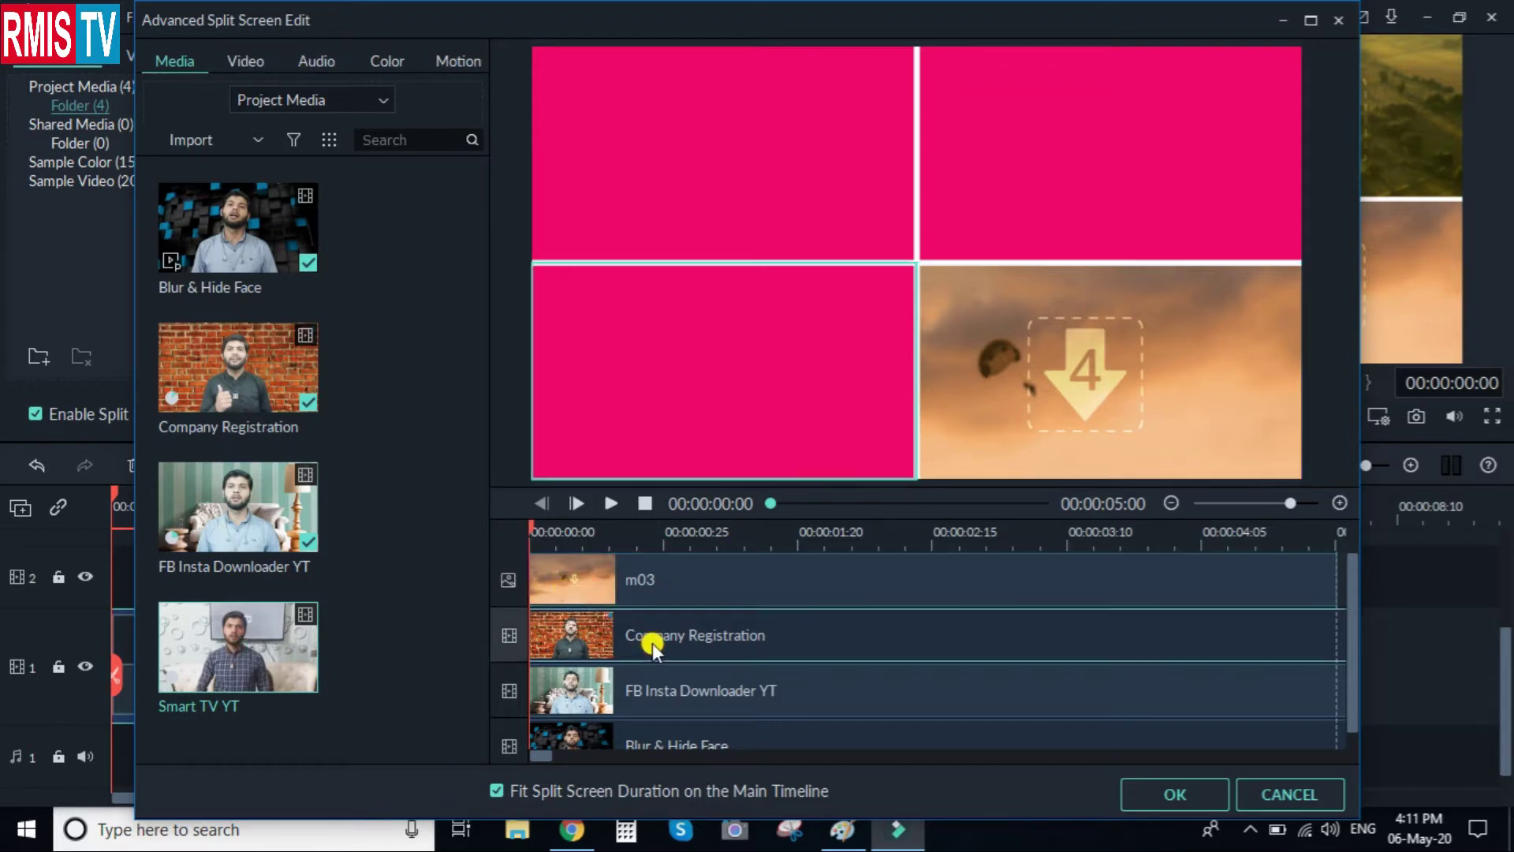
{"action": "left_click", "coordinate": [664, 684]}
{"action": "mouse_move", "coordinate": [575, 564]}
{"action": "left_mouse_down"}
{"action": "mouse_move", "coordinate": [276, 663]}
{"action": "mouse_move", "coordinate": [588, 583]}
{"action": "left_mouse_up"}
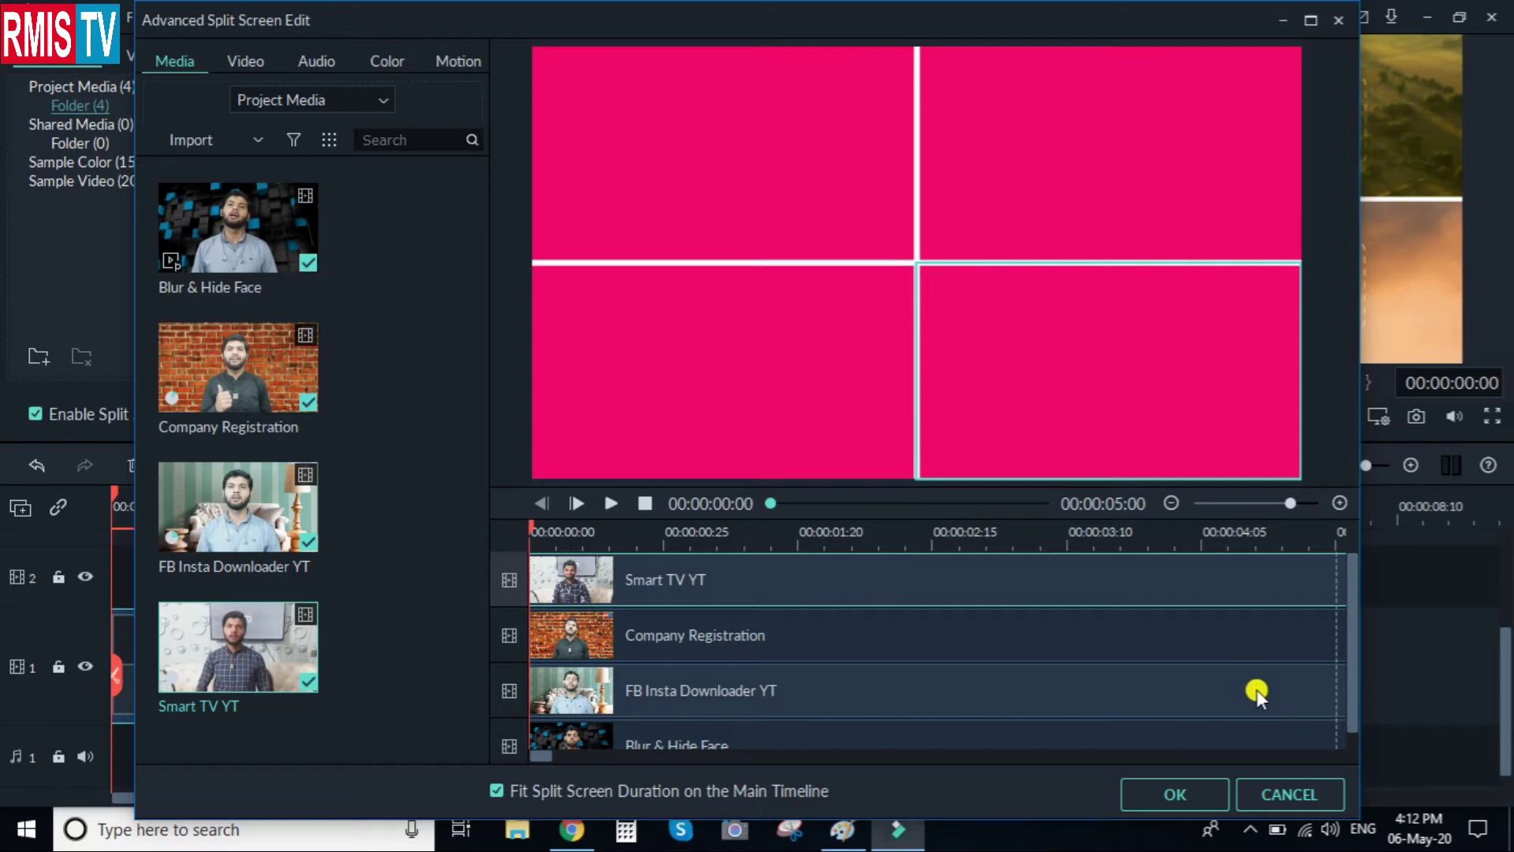
Step: Preview the filled split screen, return the playhead to the start, and apply the advanced edit
{"action": "left_click", "coordinate": [612, 505]}
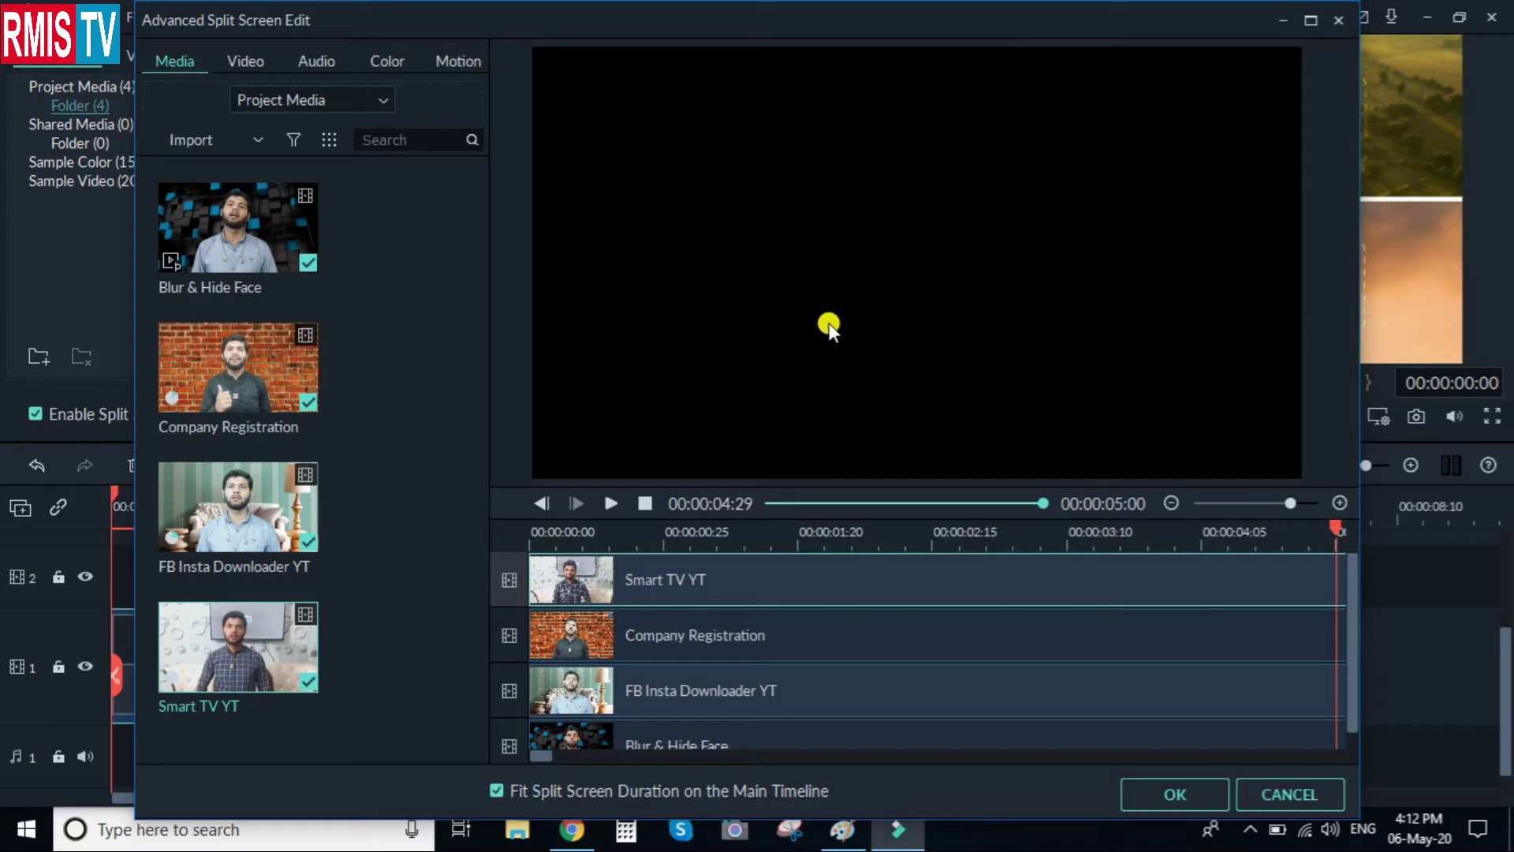
{"action": "left_click_drag", "start_coordinate": [1336, 530], "coordinate": [524, 602]}
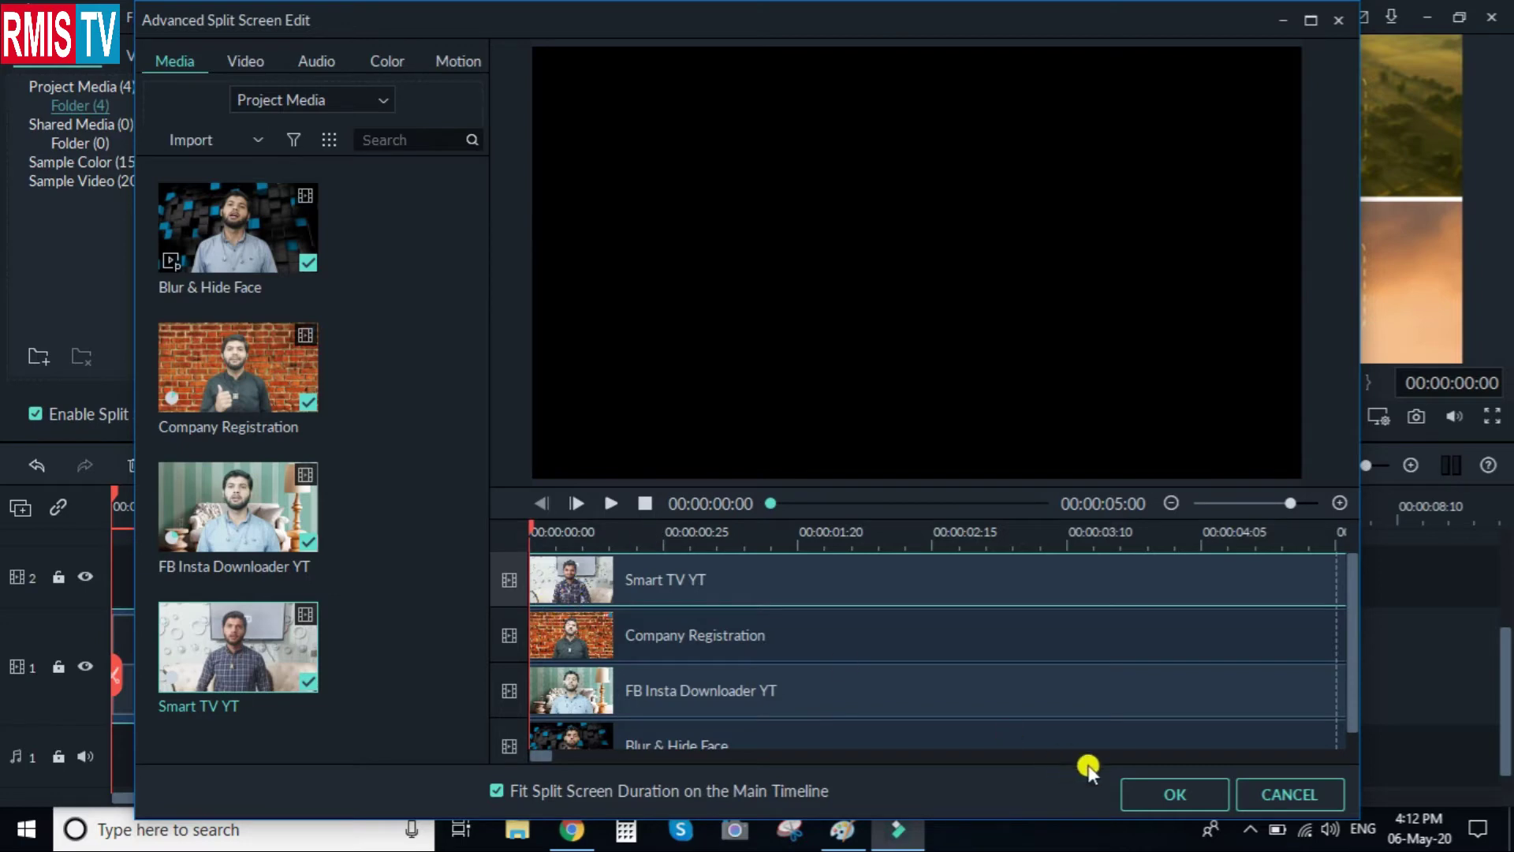
{"action": "left_click", "coordinate": [1159, 790]}
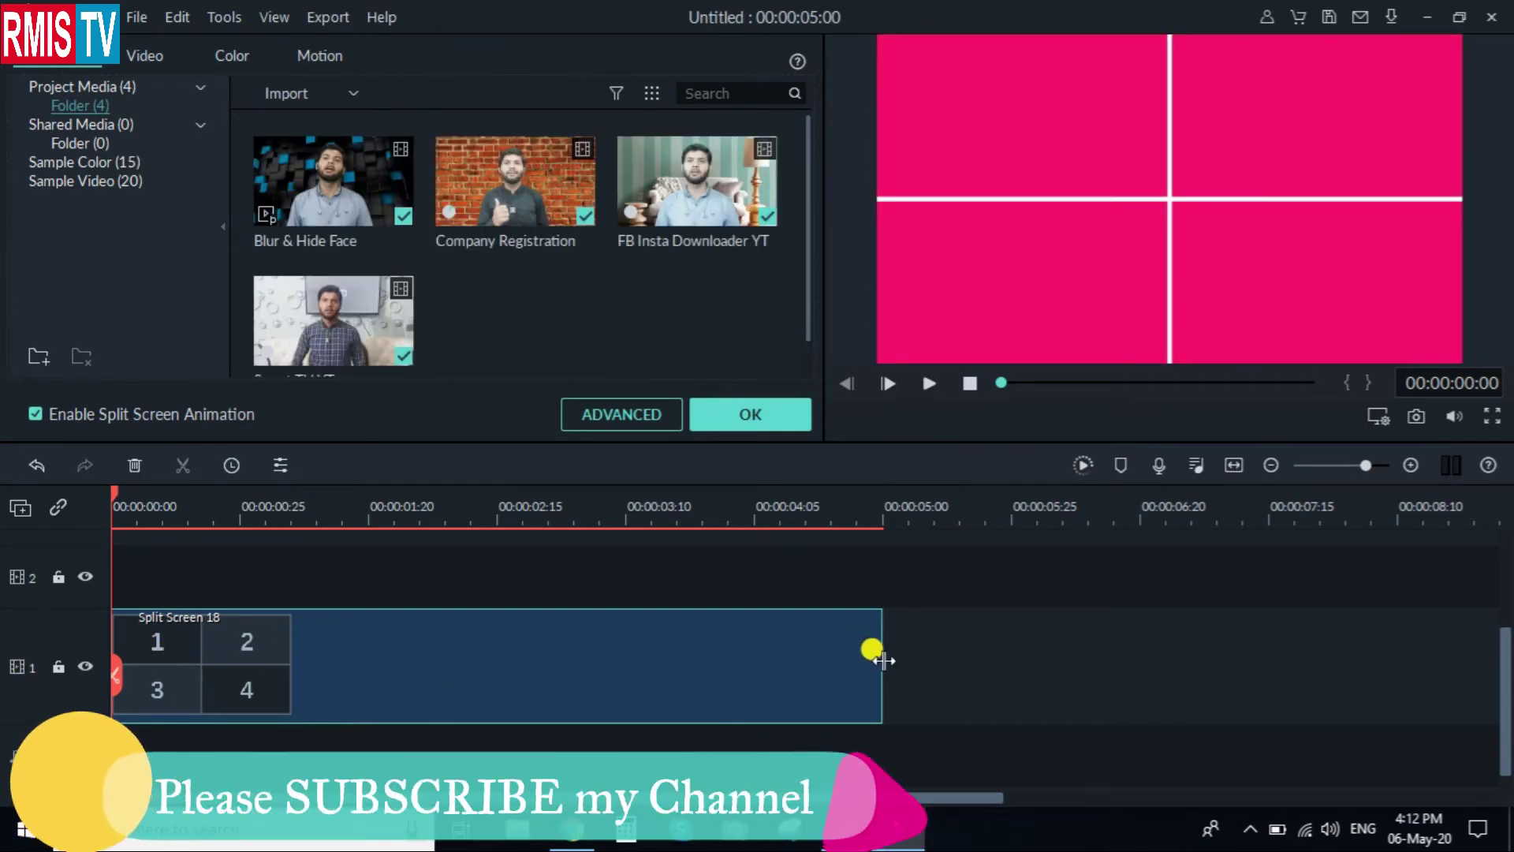
Step: Extend the split screen clip on track 1 to 00:00:06:24 and play it back
{"action": "left_click_drag", "start_coordinate": [884, 660], "coordinate": [1160, 664]}
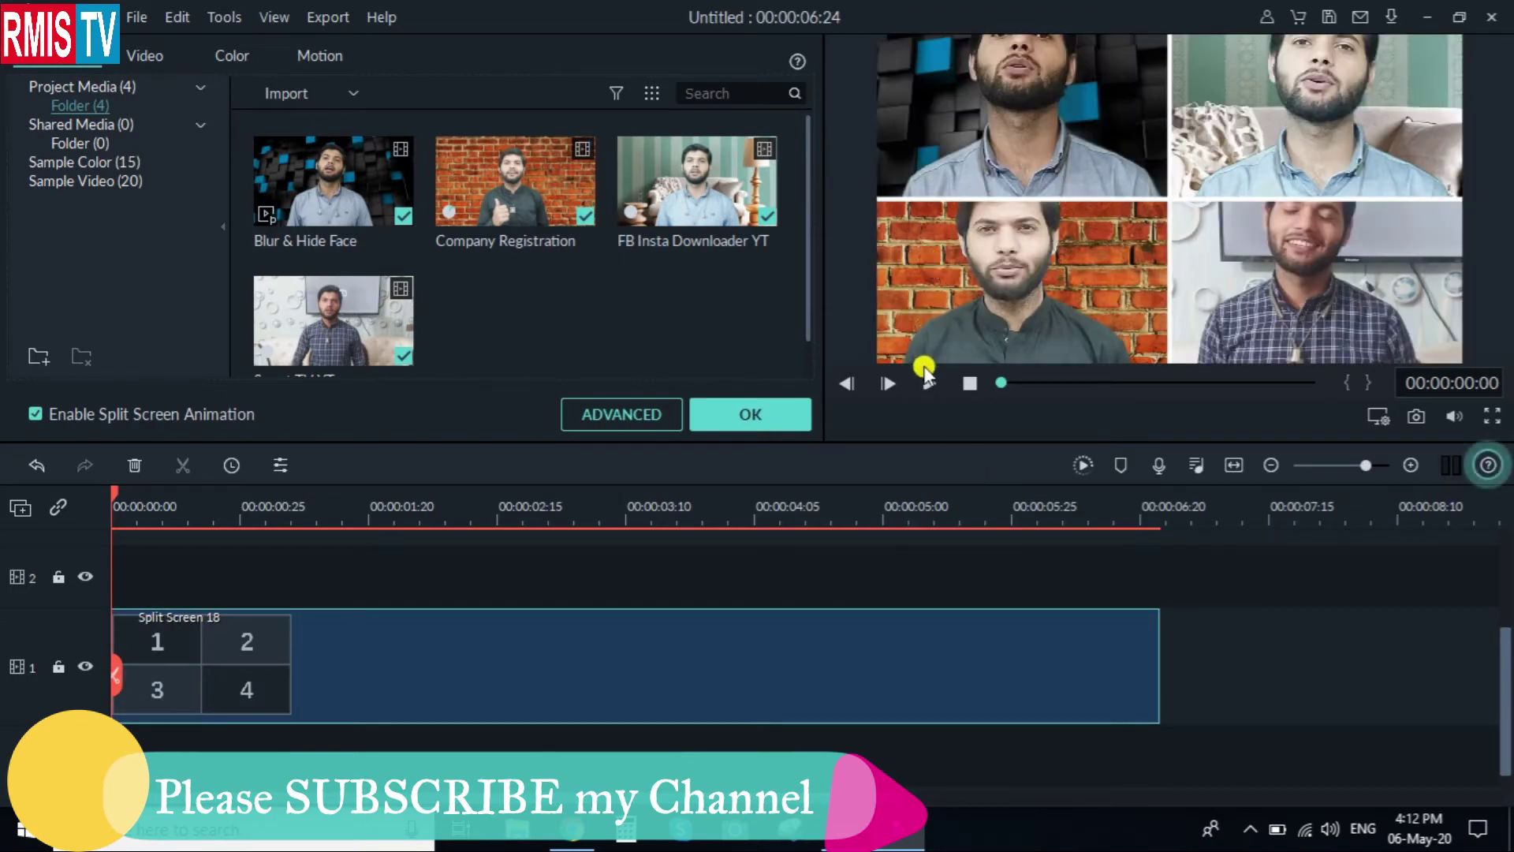
{"action": "left_click", "coordinate": [932, 384]}
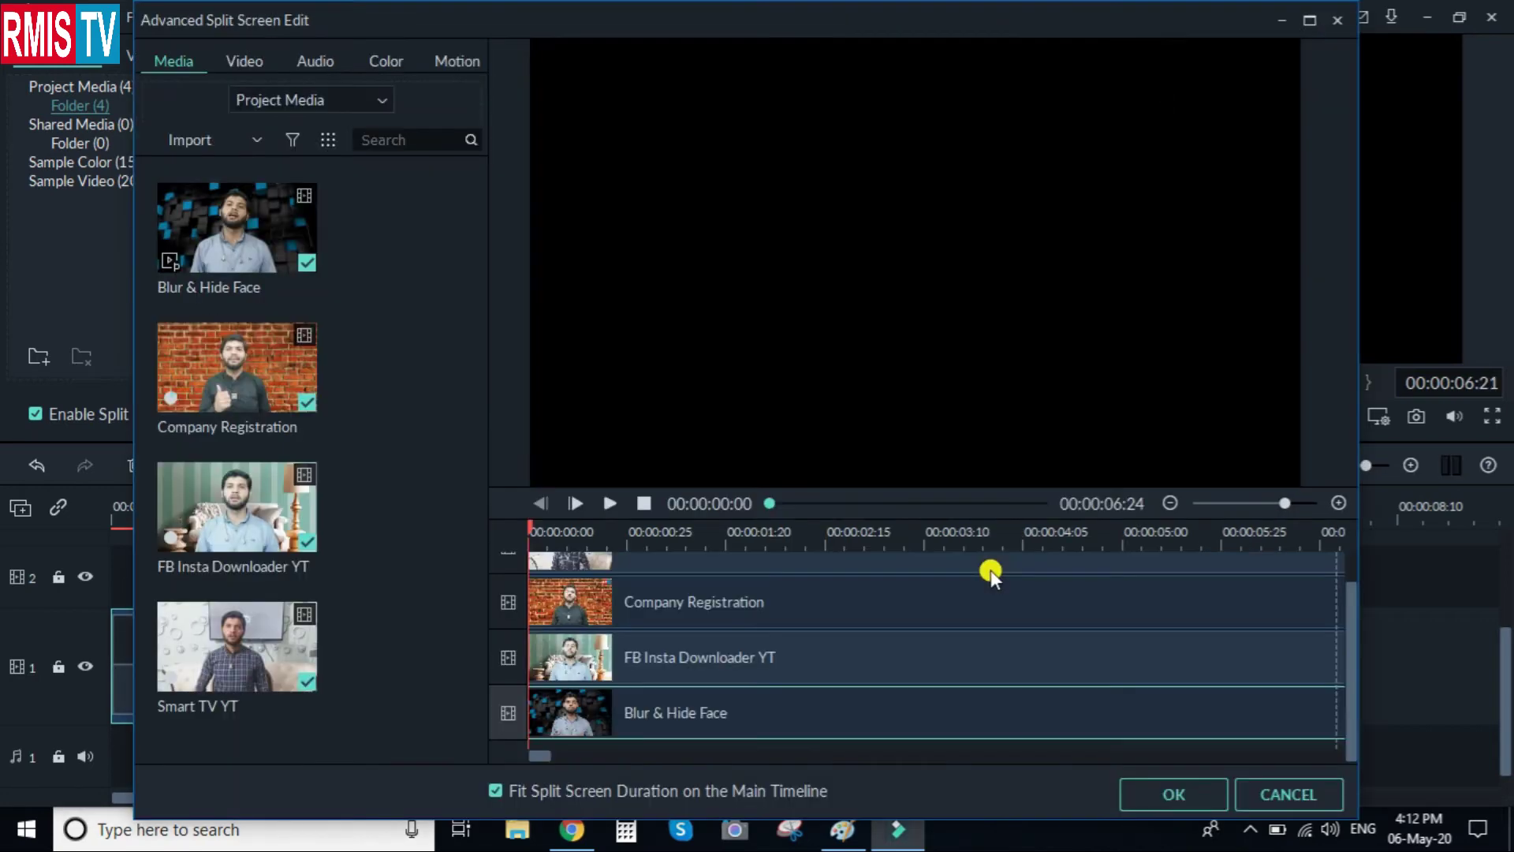
Step: In the advanced split screen editor, scale down the clip in pane 1 and open its video settings
{"action": "left_click", "coordinate": [765, 118]}
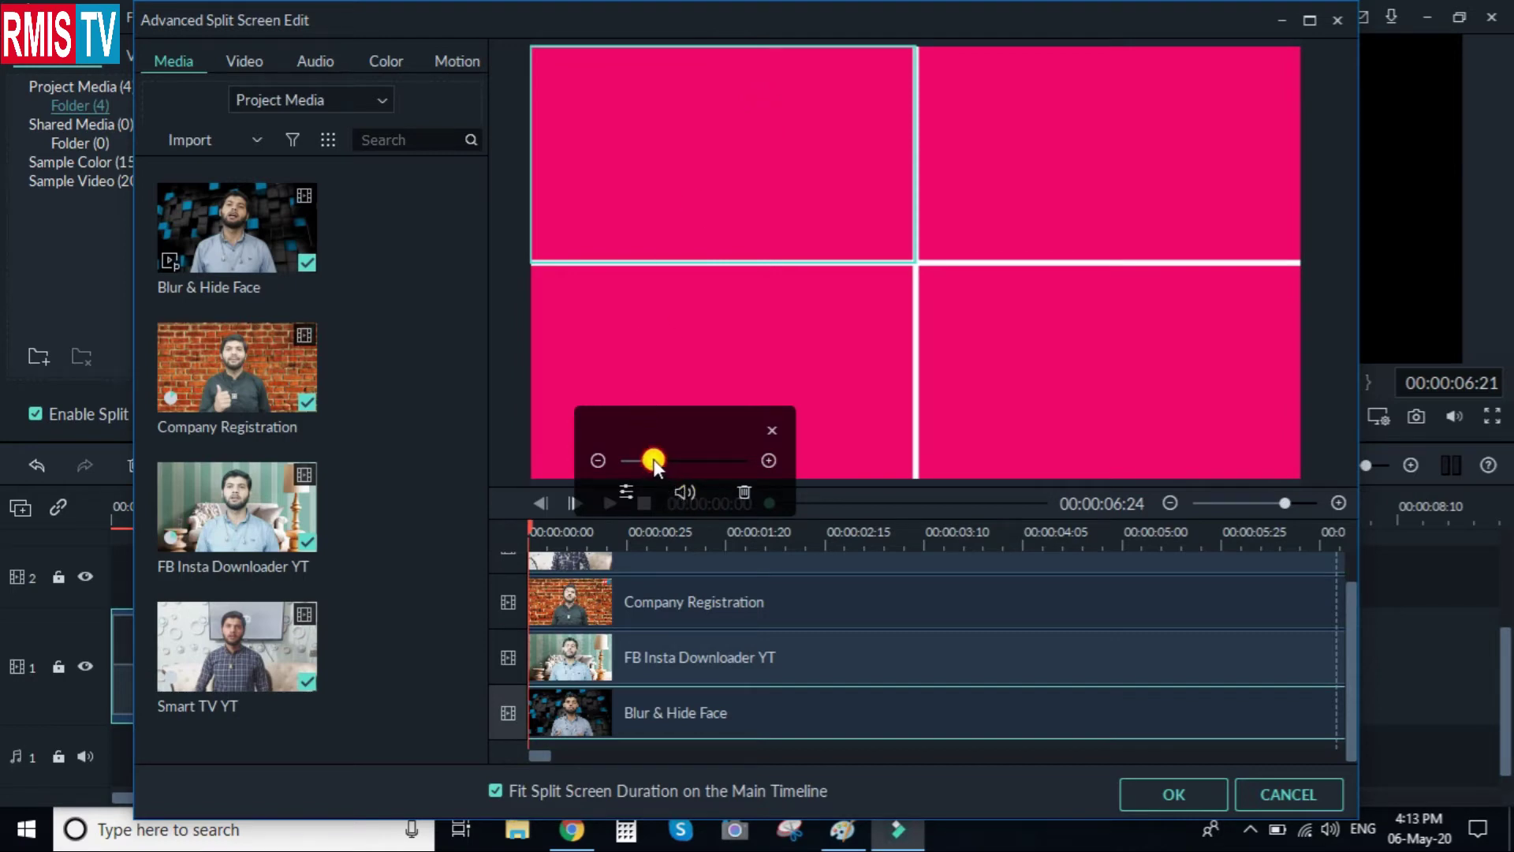
{"action": "left_click_drag", "start_coordinate": [643, 462], "coordinate": [637, 459]}
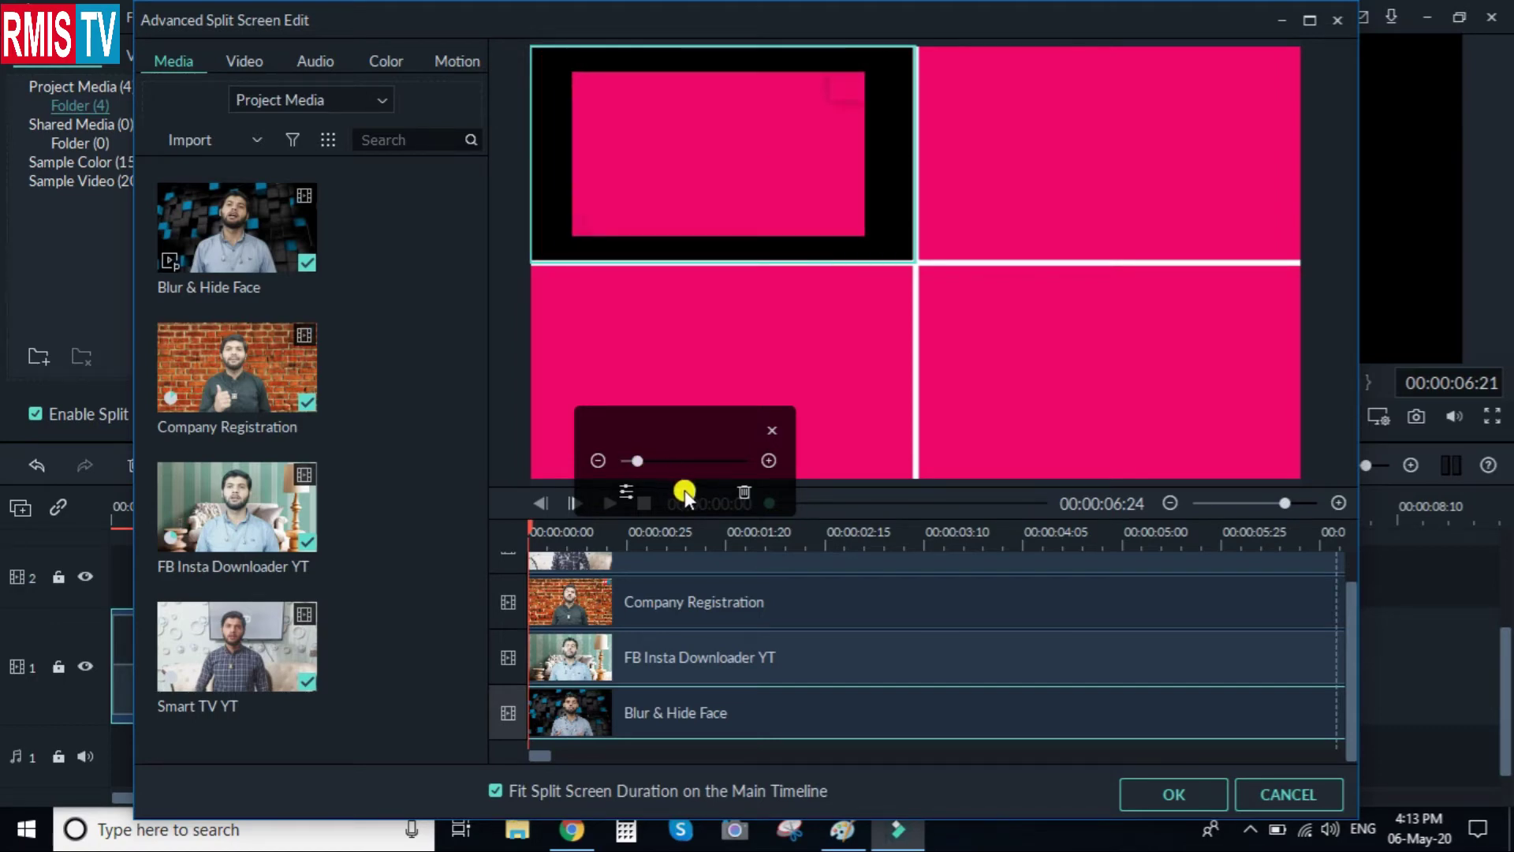
{"action": "left_click", "coordinate": [628, 494]}
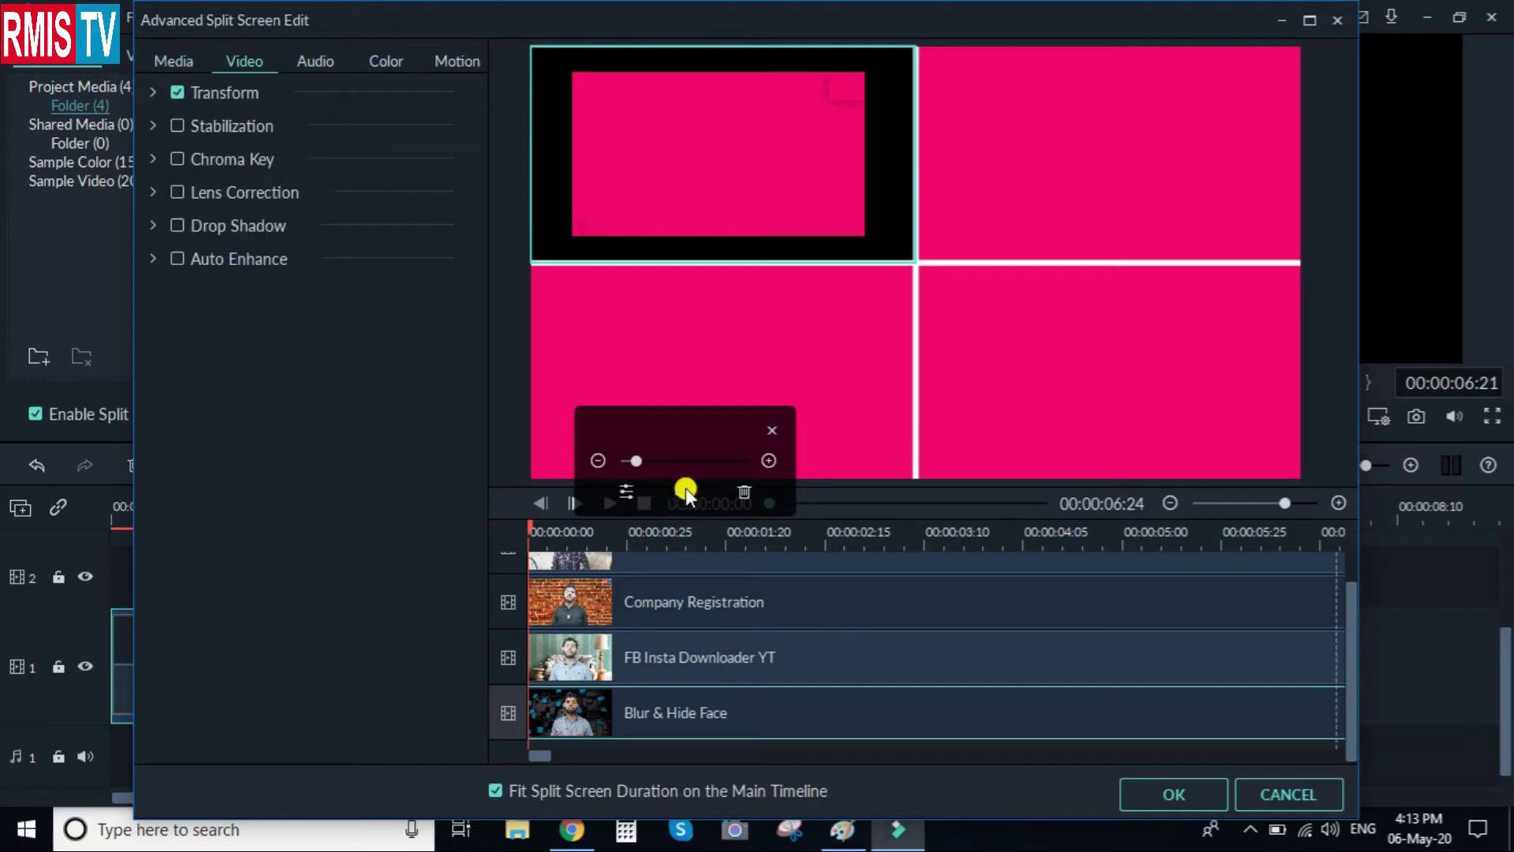
Step: Scale down the clip in pane 2 slightly and shrink the clip in pane 3 to a small central rectangle
{"action": "left_click", "coordinate": [1077, 179]}
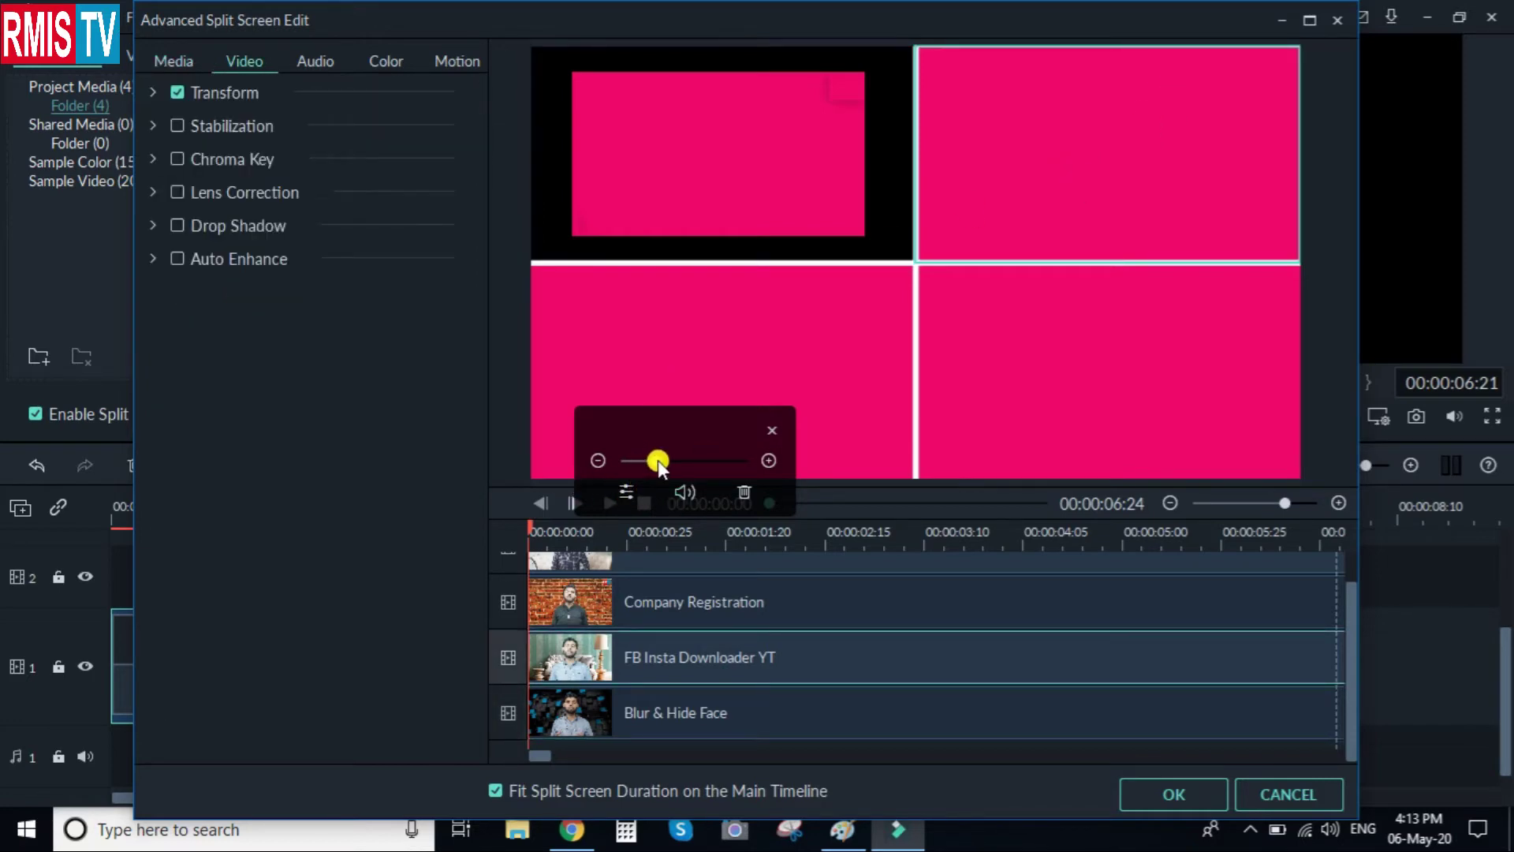
{"action": "left_click_drag", "start_coordinate": [650, 456], "coordinate": [644, 457]}
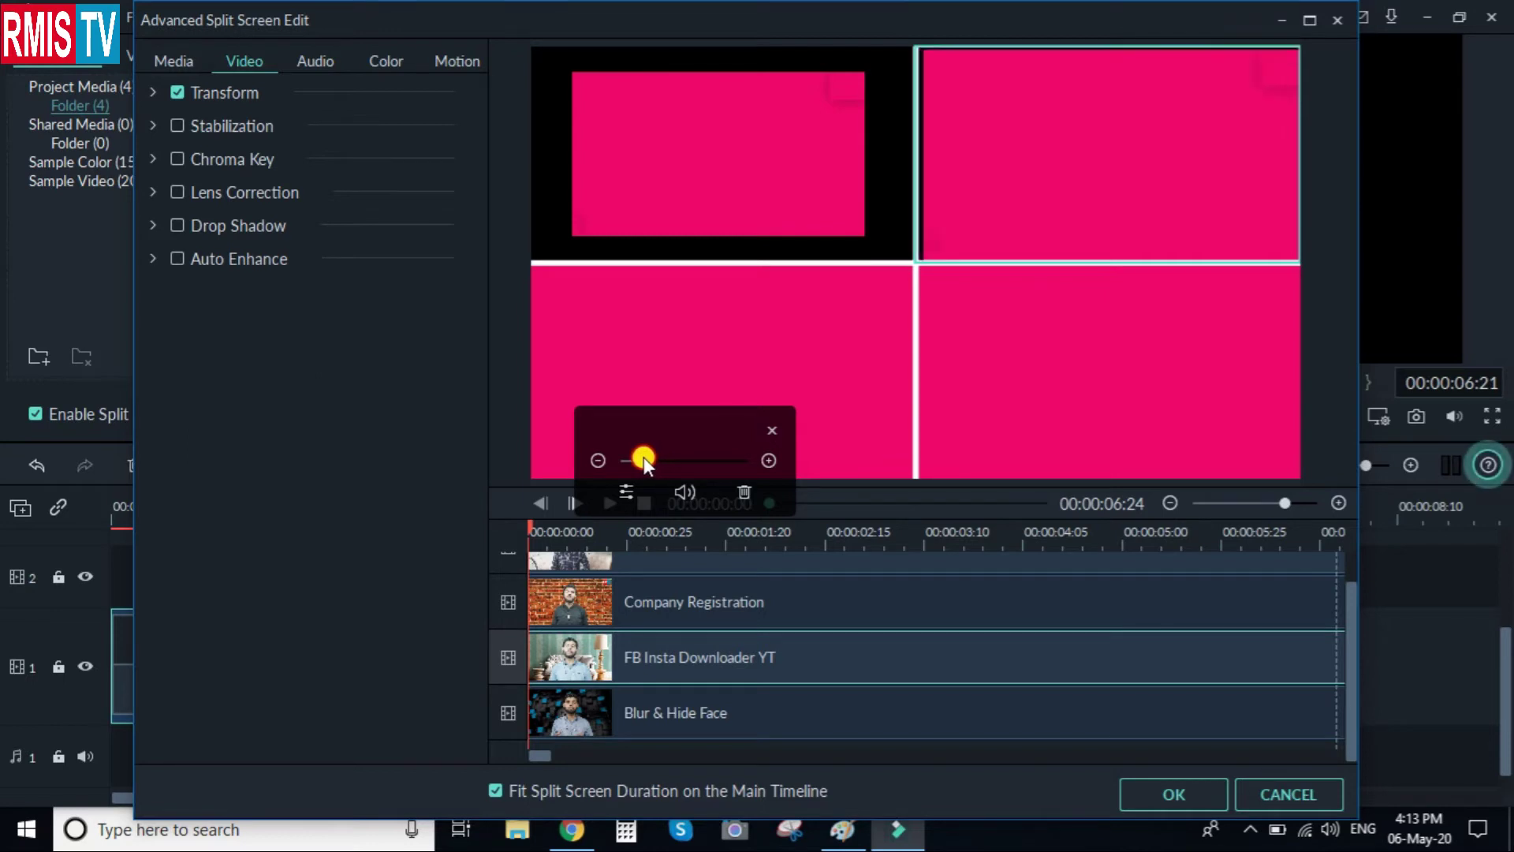
{"action": "left_click", "coordinate": [798, 353]}
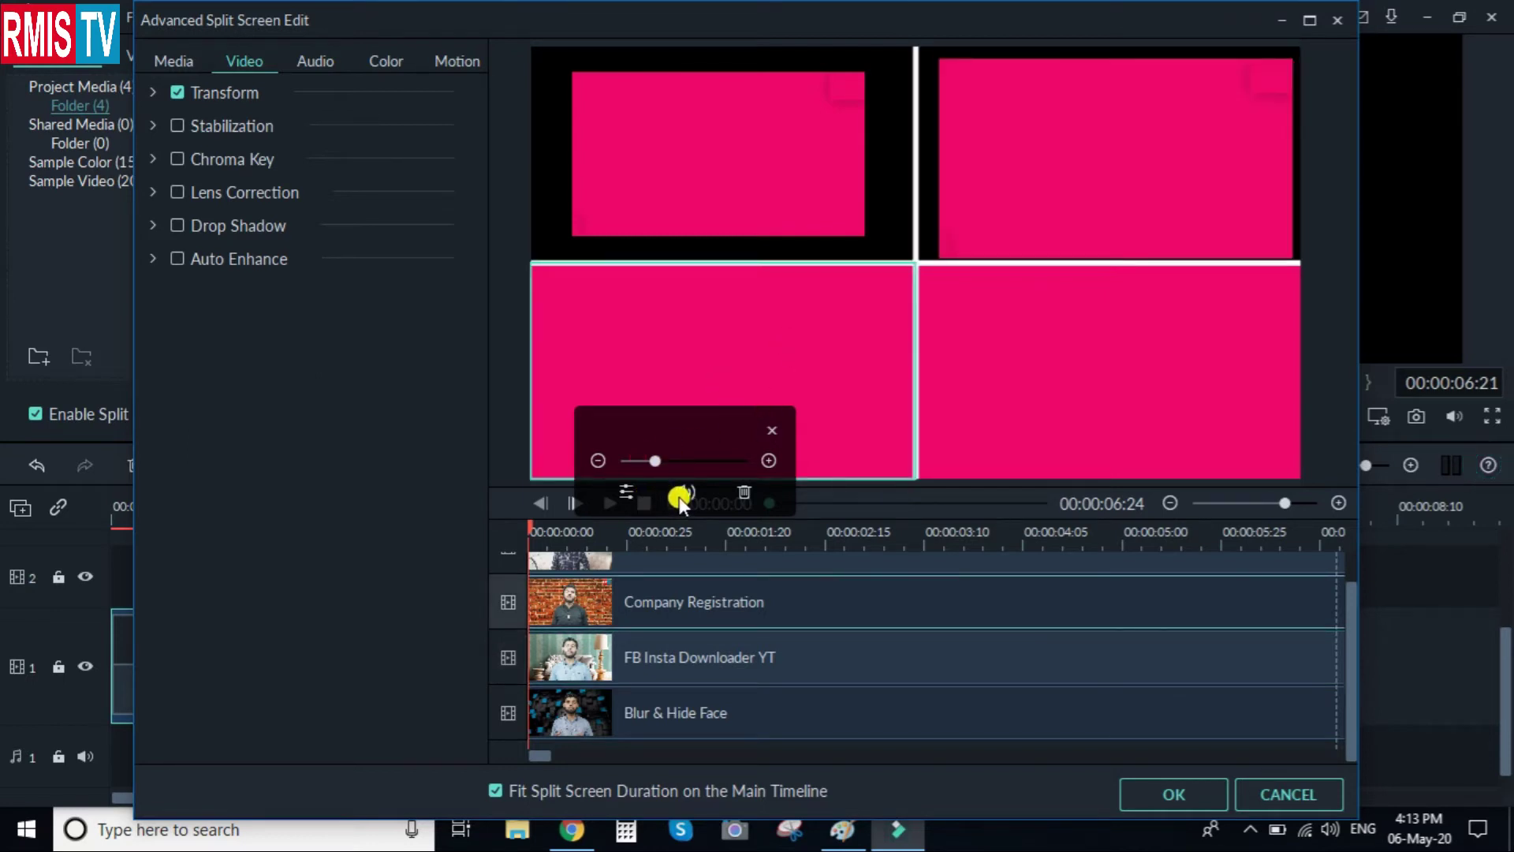
{"action": "left_click", "coordinate": [630, 461]}
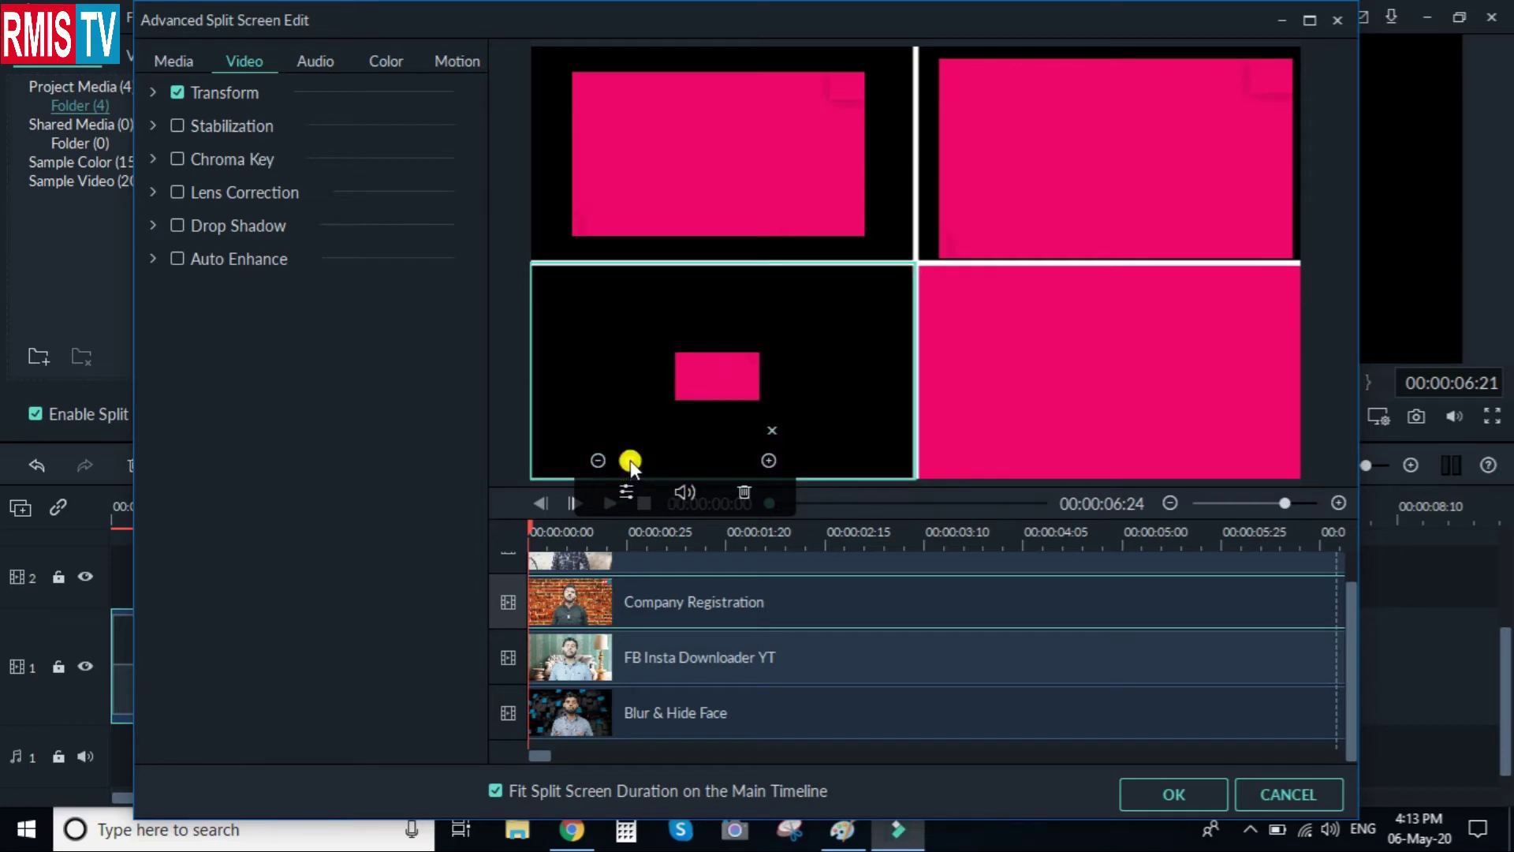
Step: Shrink the Smart TV YT clip in pane 4 to a centred rectangle about half the pane's width
{"action": "left_click", "coordinate": [962, 418]}
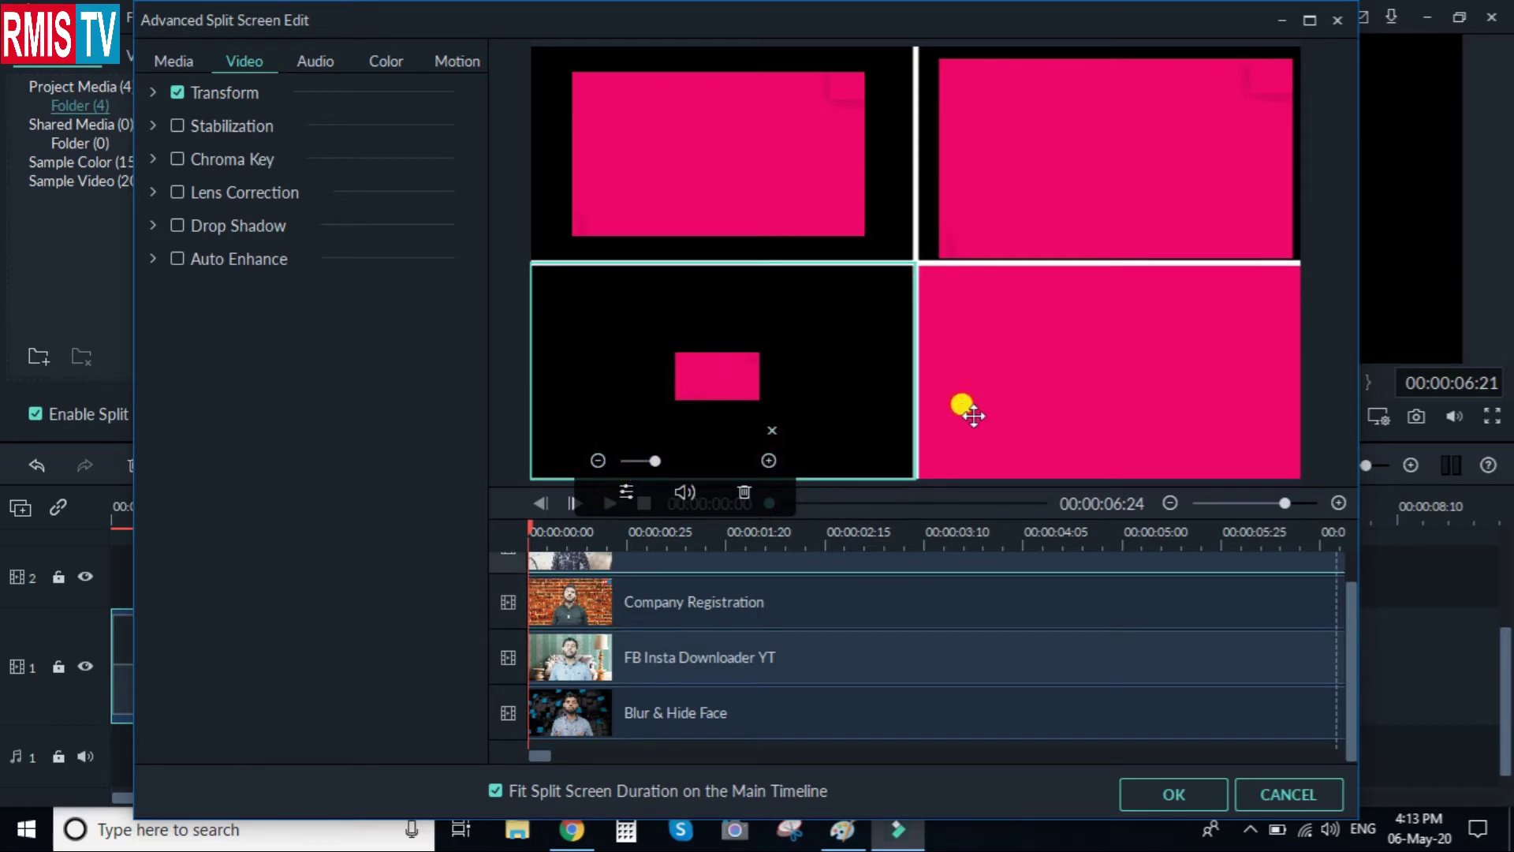
{"action": "left_click", "coordinate": [641, 460]}
{"action": "left_click", "coordinate": [637, 460]}
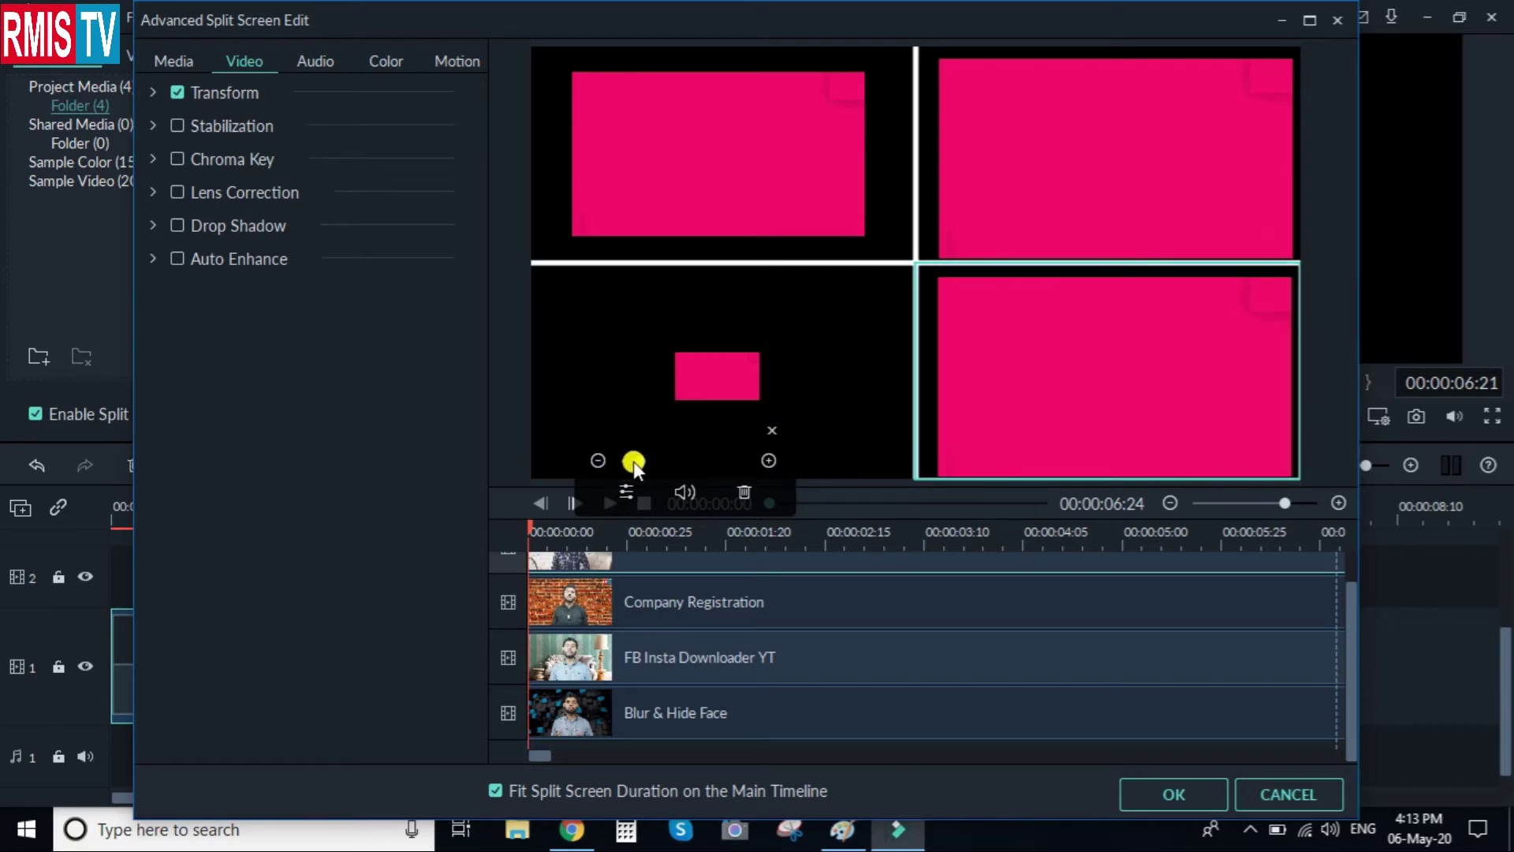
{"action": "left_click", "coordinate": [631, 459]}
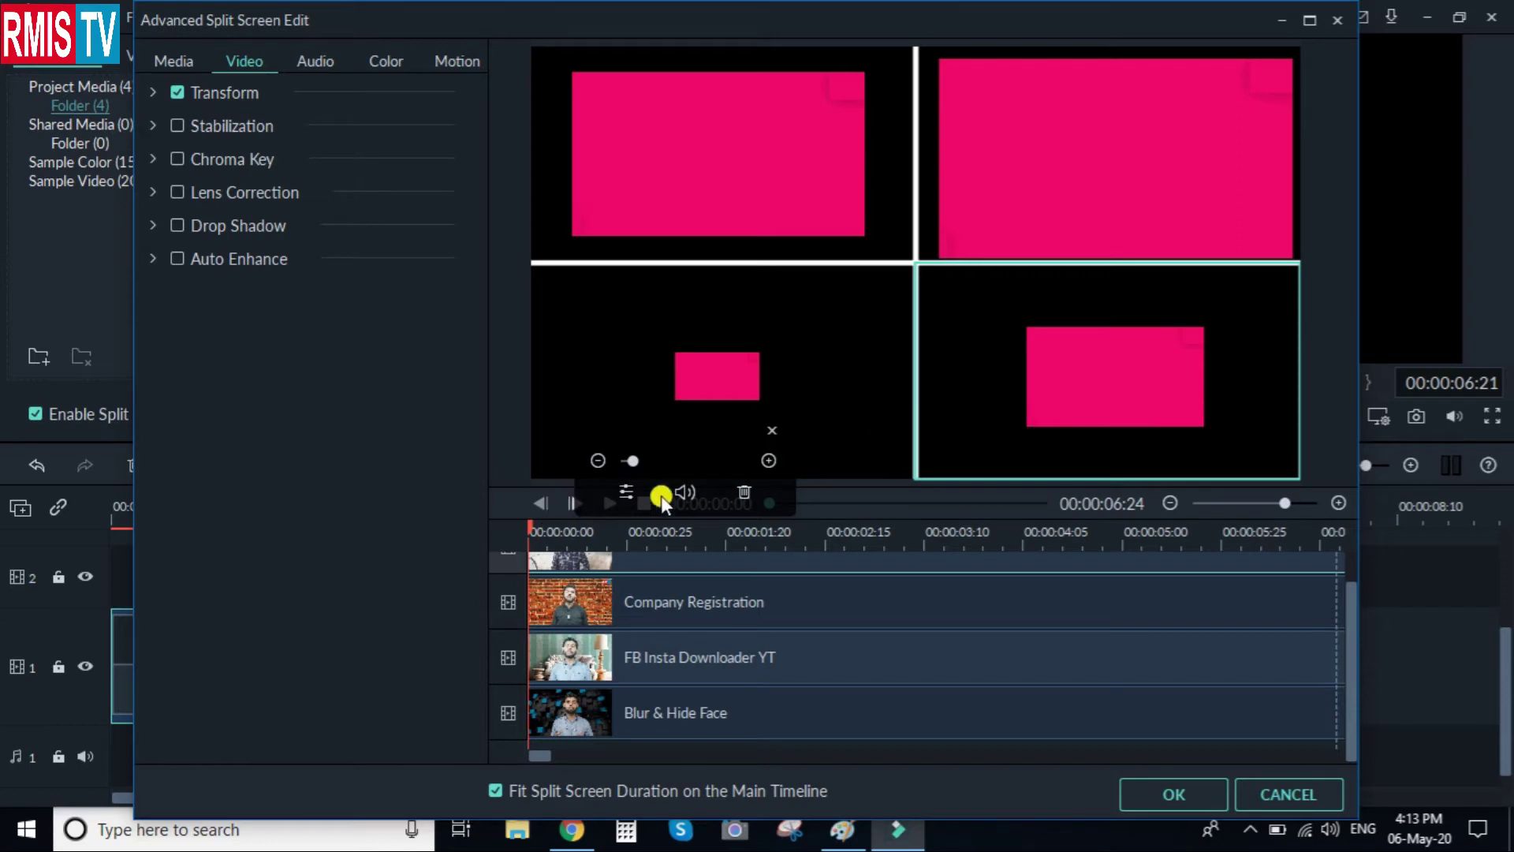
{"action": "left_click", "coordinate": [752, 340]}
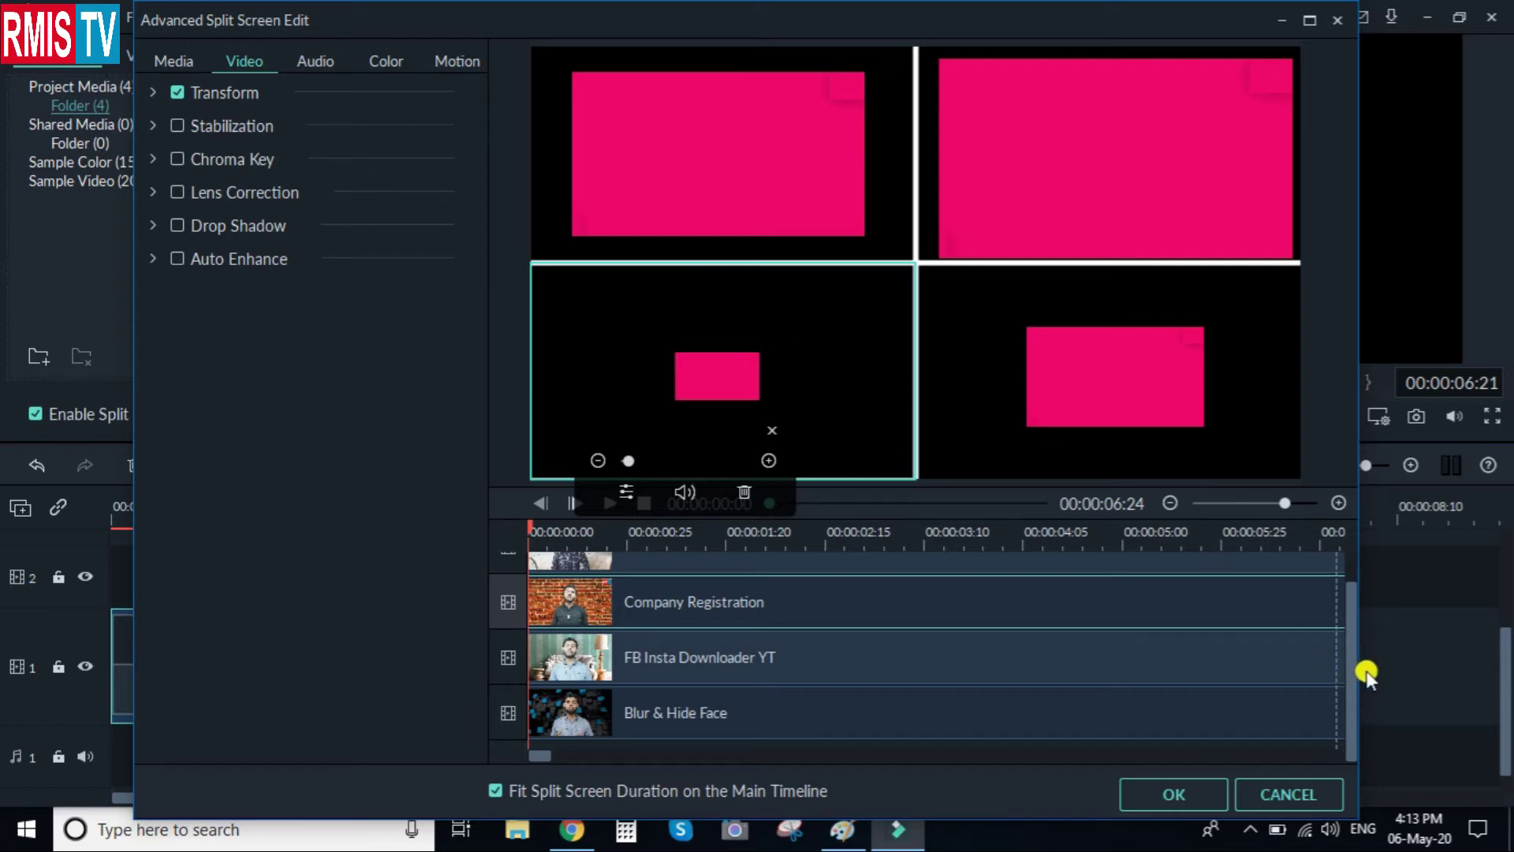
Step: Stagger the clip starts: Company Registration at about 00:00:00:22, FB Insta Downloader YT at about 00:00:01:15, Blur & Hide Face at about 00:00:02:08
{"action": "left_click_drag", "start_coordinate": [1355, 678], "coordinate": [1354, 600]}
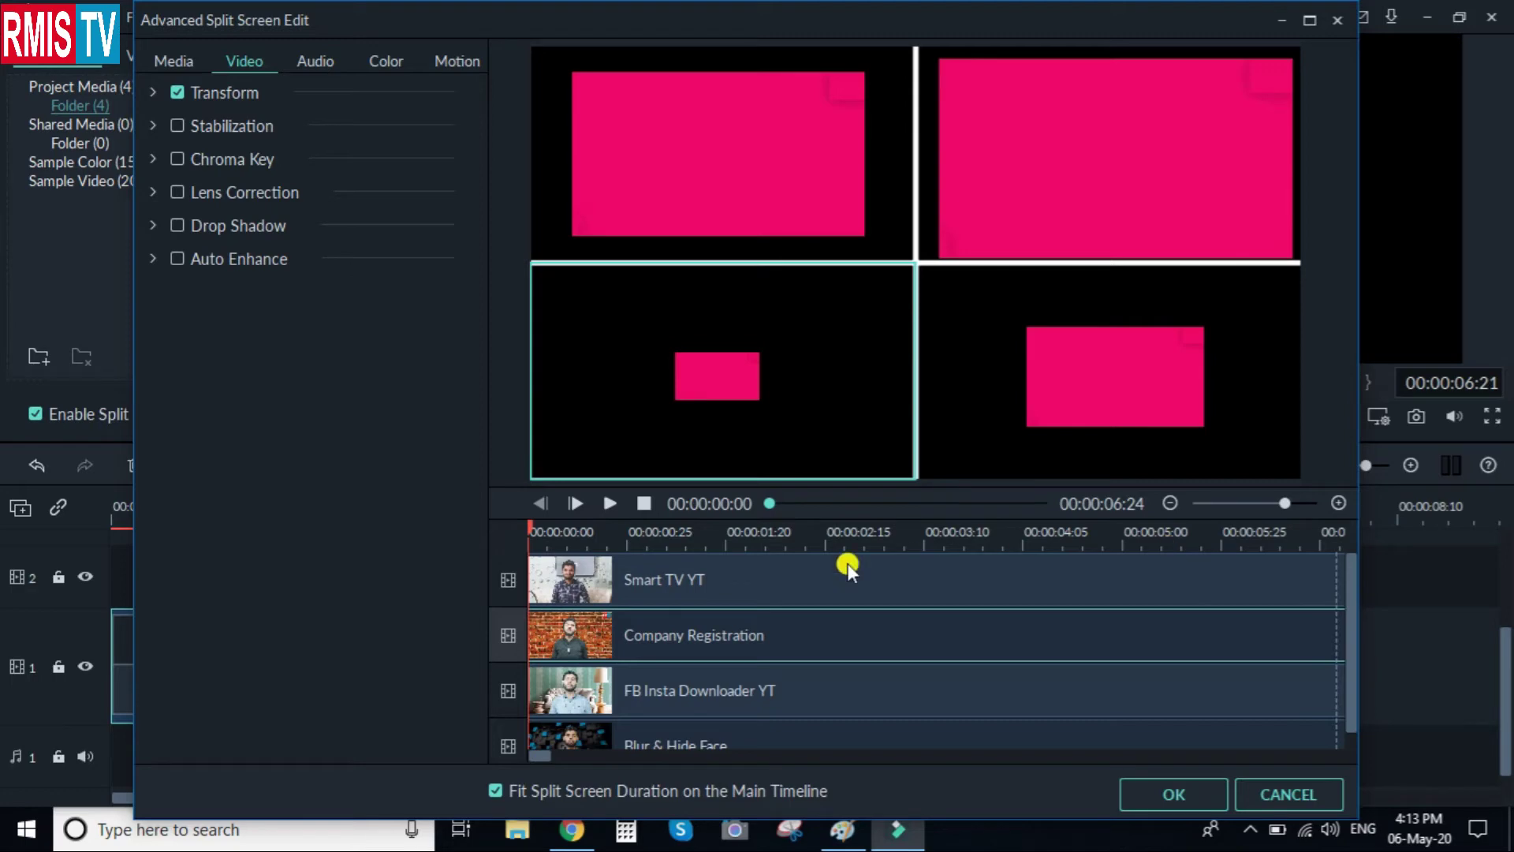
{"action": "left_click", "coordinate": [588, 586]}
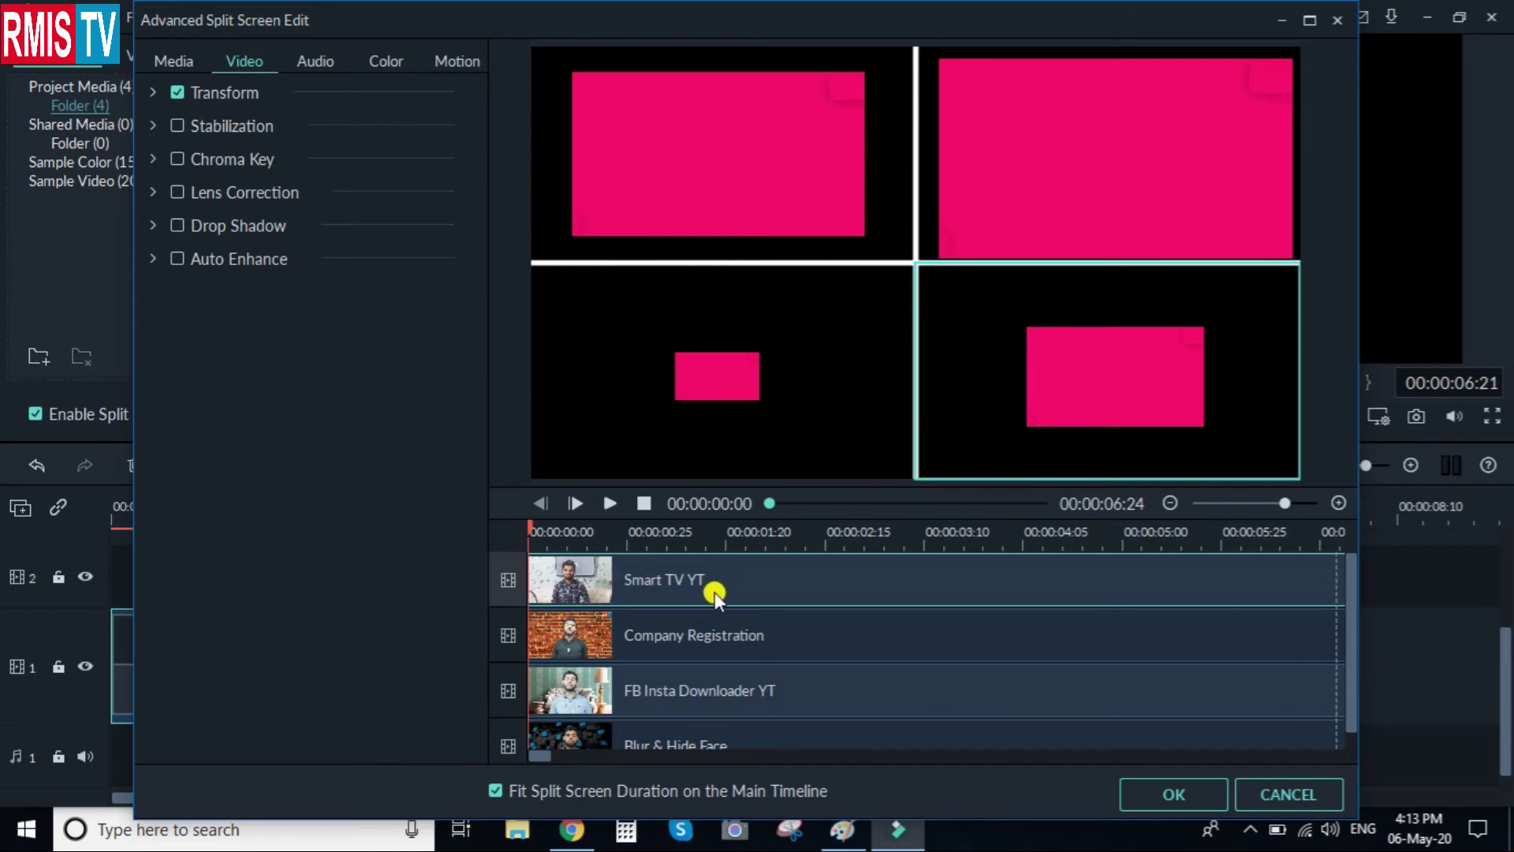
{"action": "left_click_drag", "start_coordinate": [588, 635], "coordinate": [686, 634]}
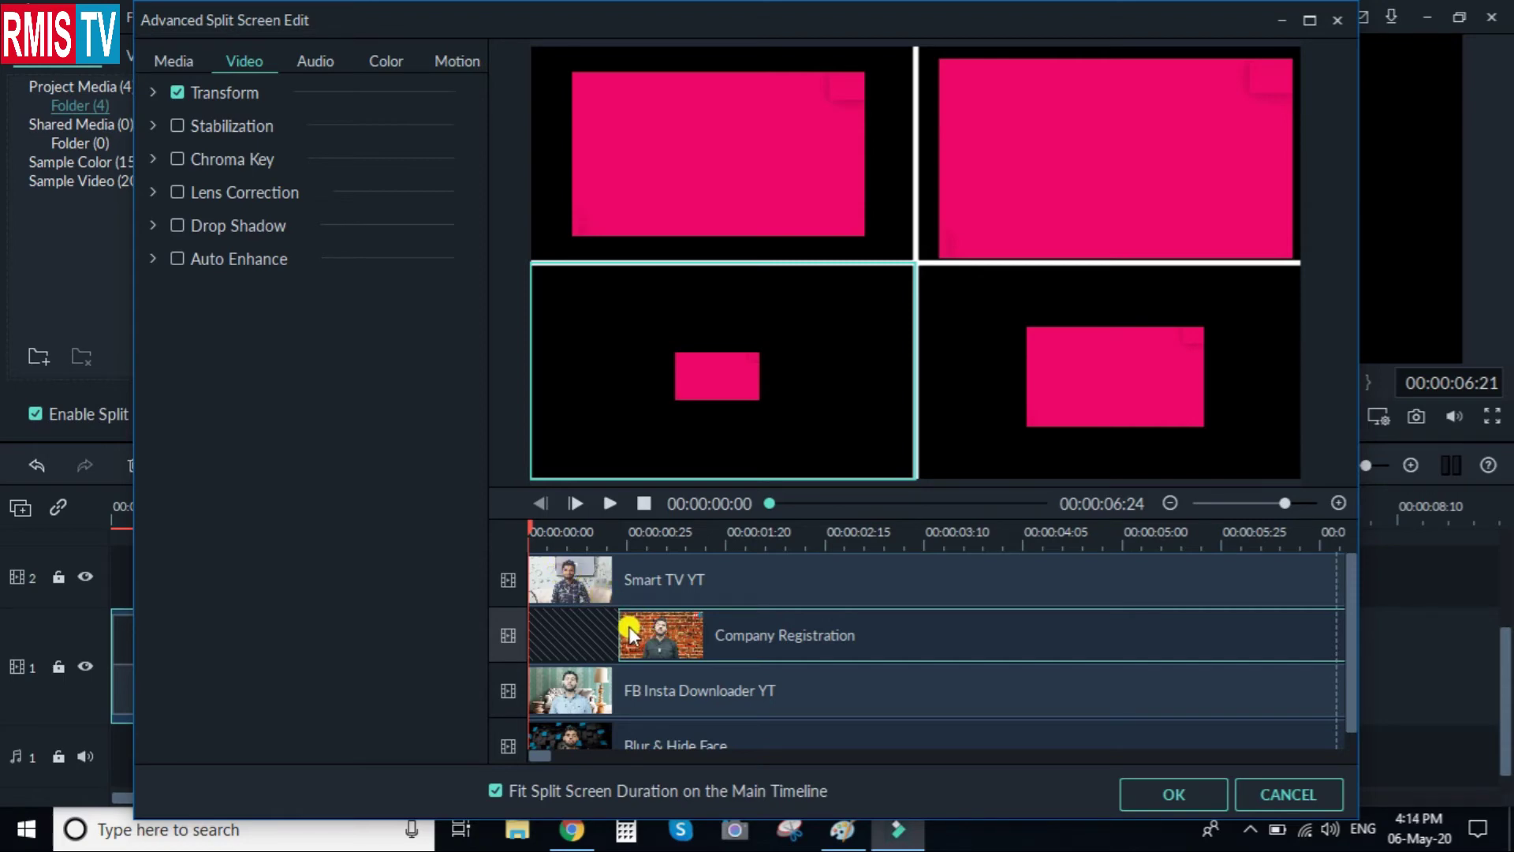
{"action": "left_click", "coordinate": [590, 692]}
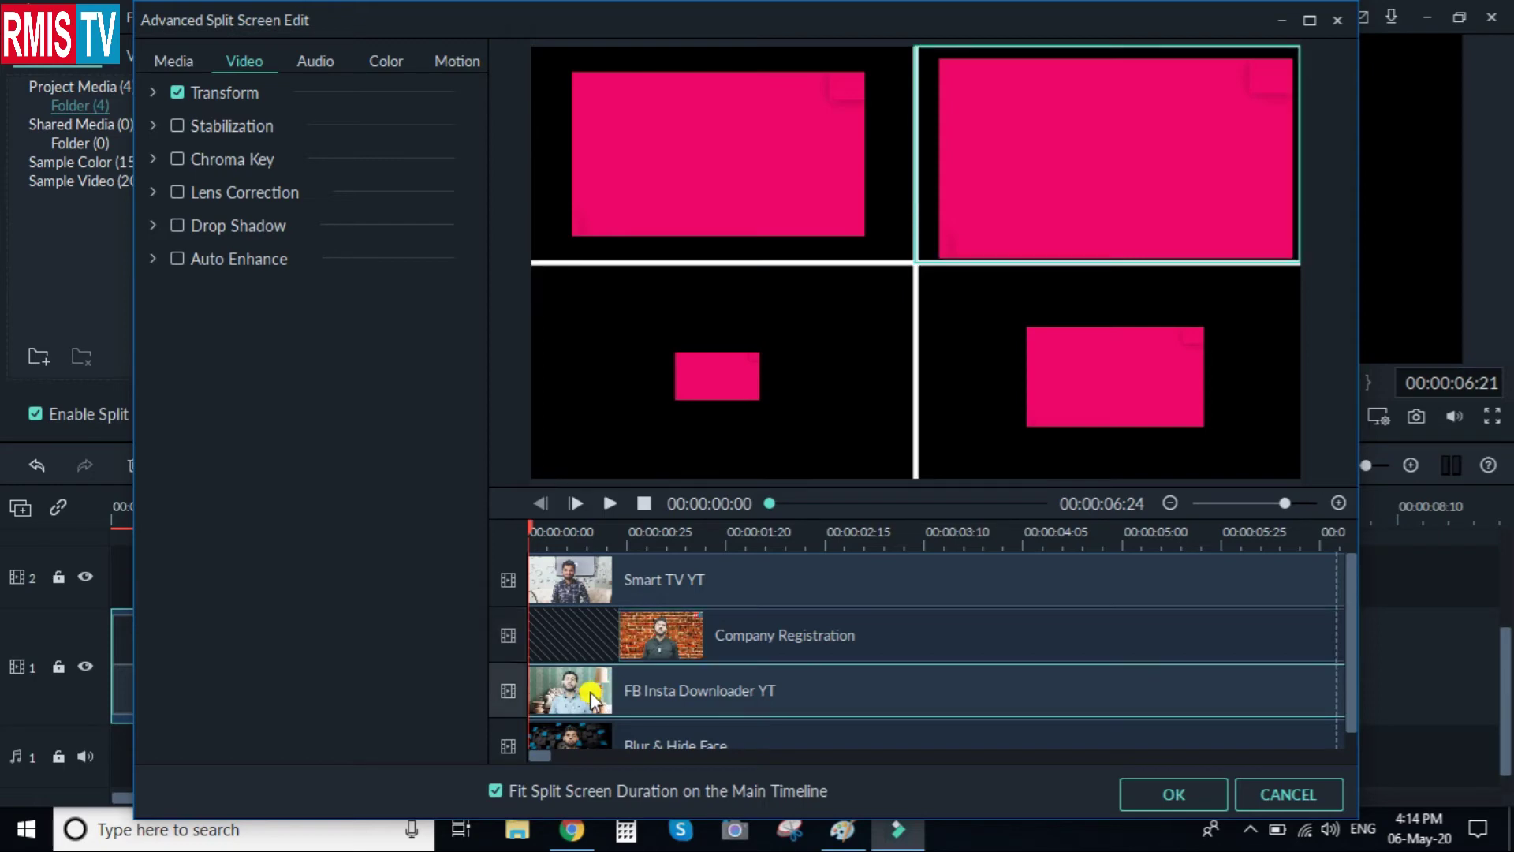
{"action": "left_click_drag", "start_coordinate": [590, 693], "coordinate": [780, 672]}
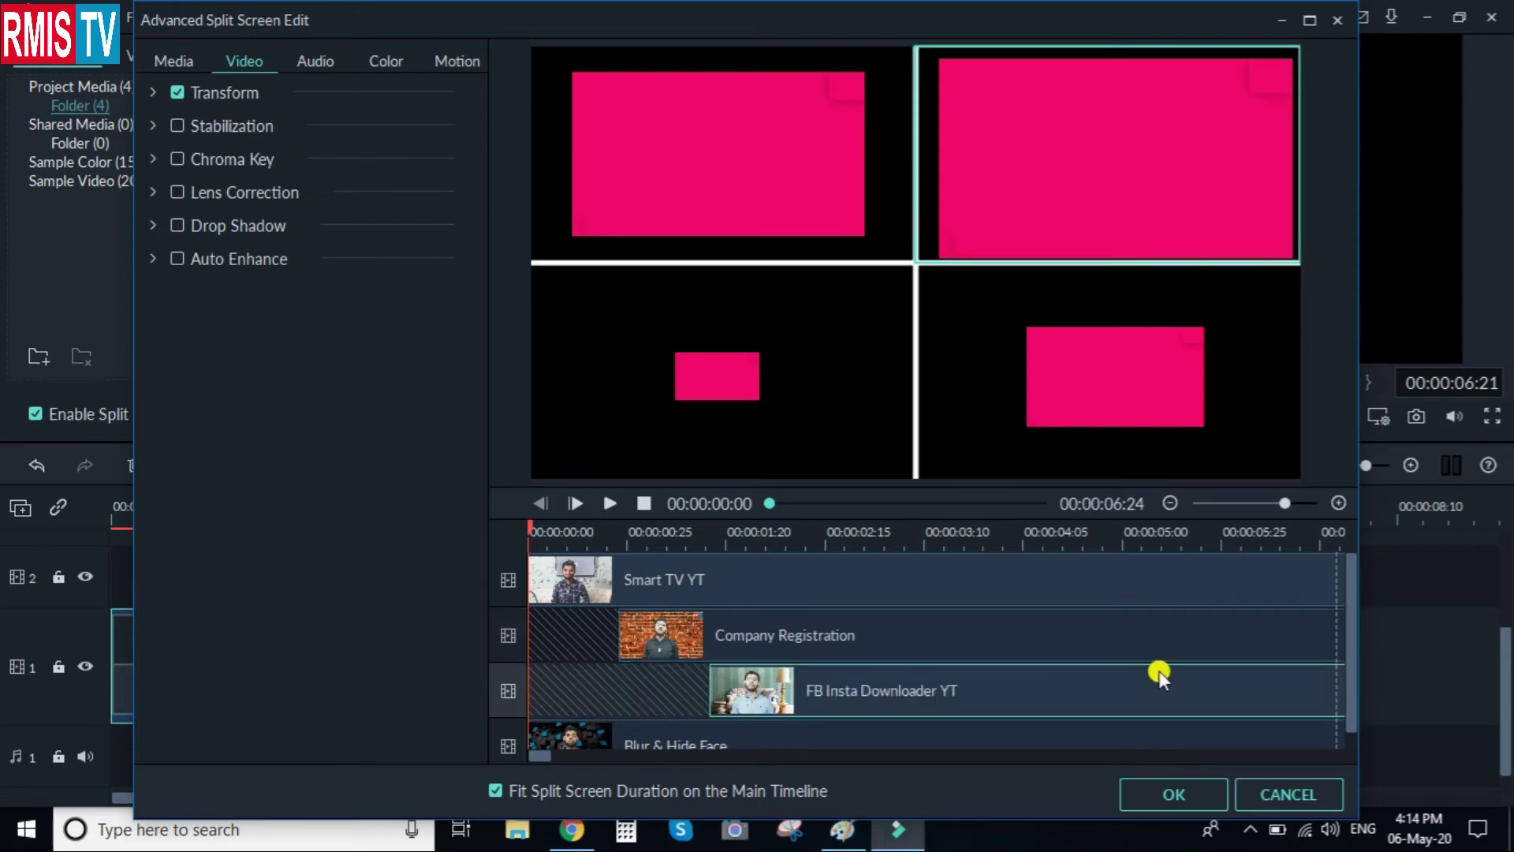
{"action": "left_click_drag", "start_coordinate": [1351, 645], "coordinate": [1354, 676]}
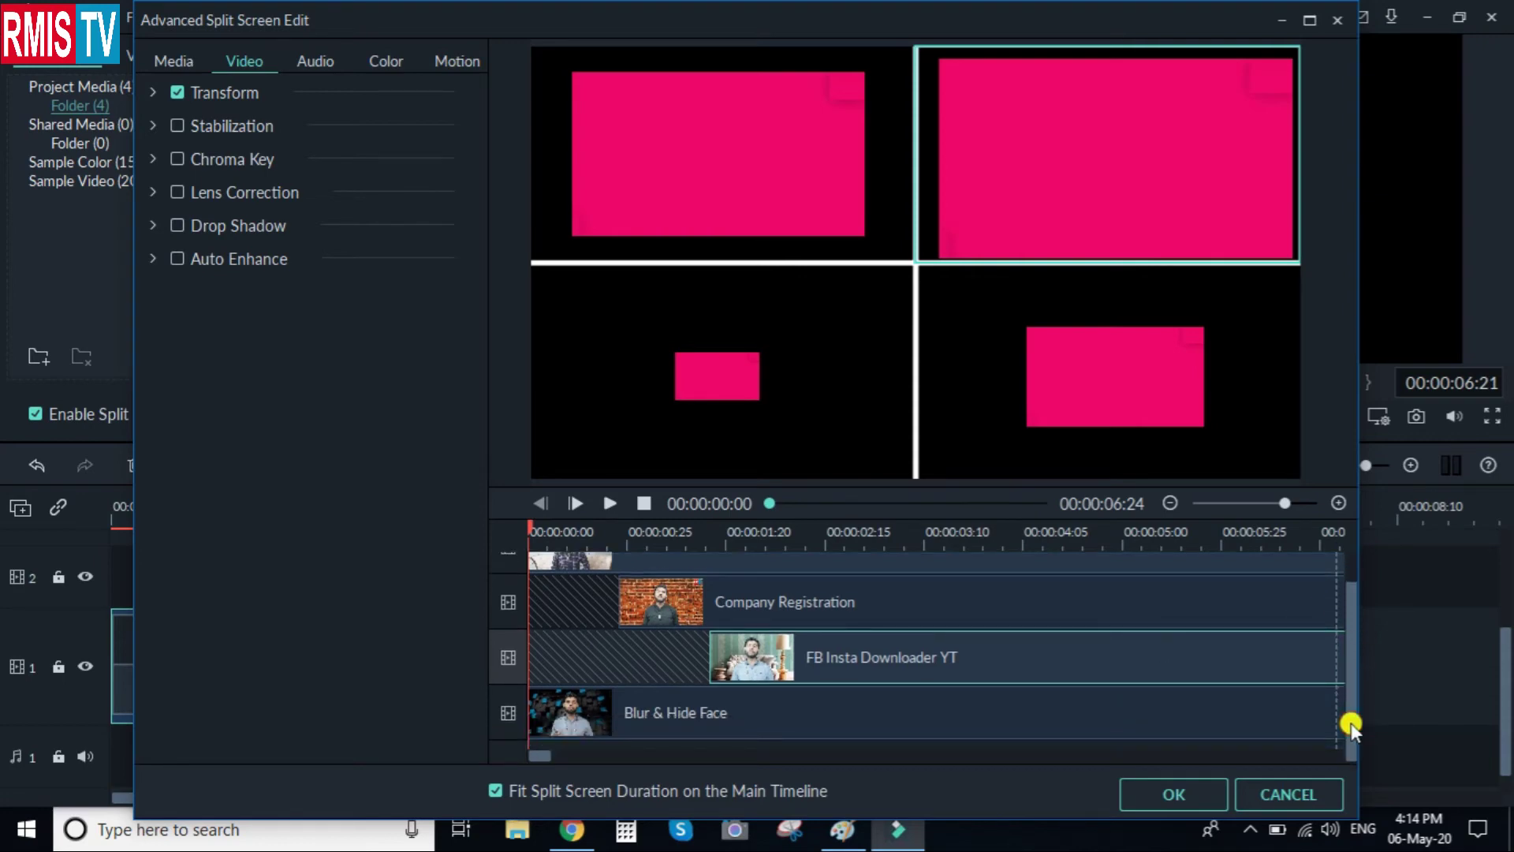
{"action": "left_click", "coordinate": [586, 717]}
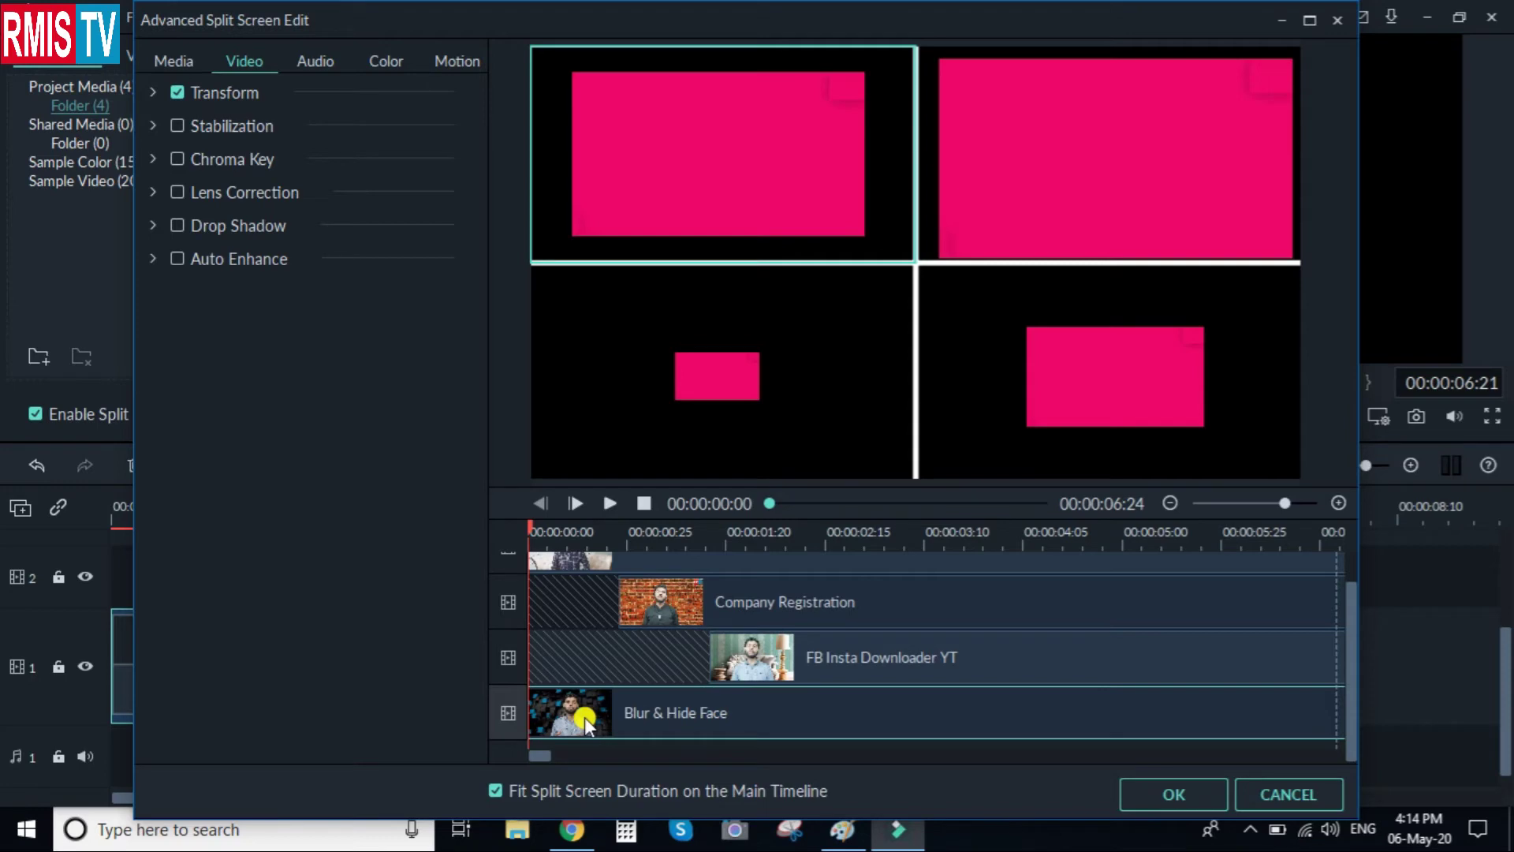
{"action": "left_click_drag", "start_coordinate": [585, 718], "coordinate": [866, 692]}
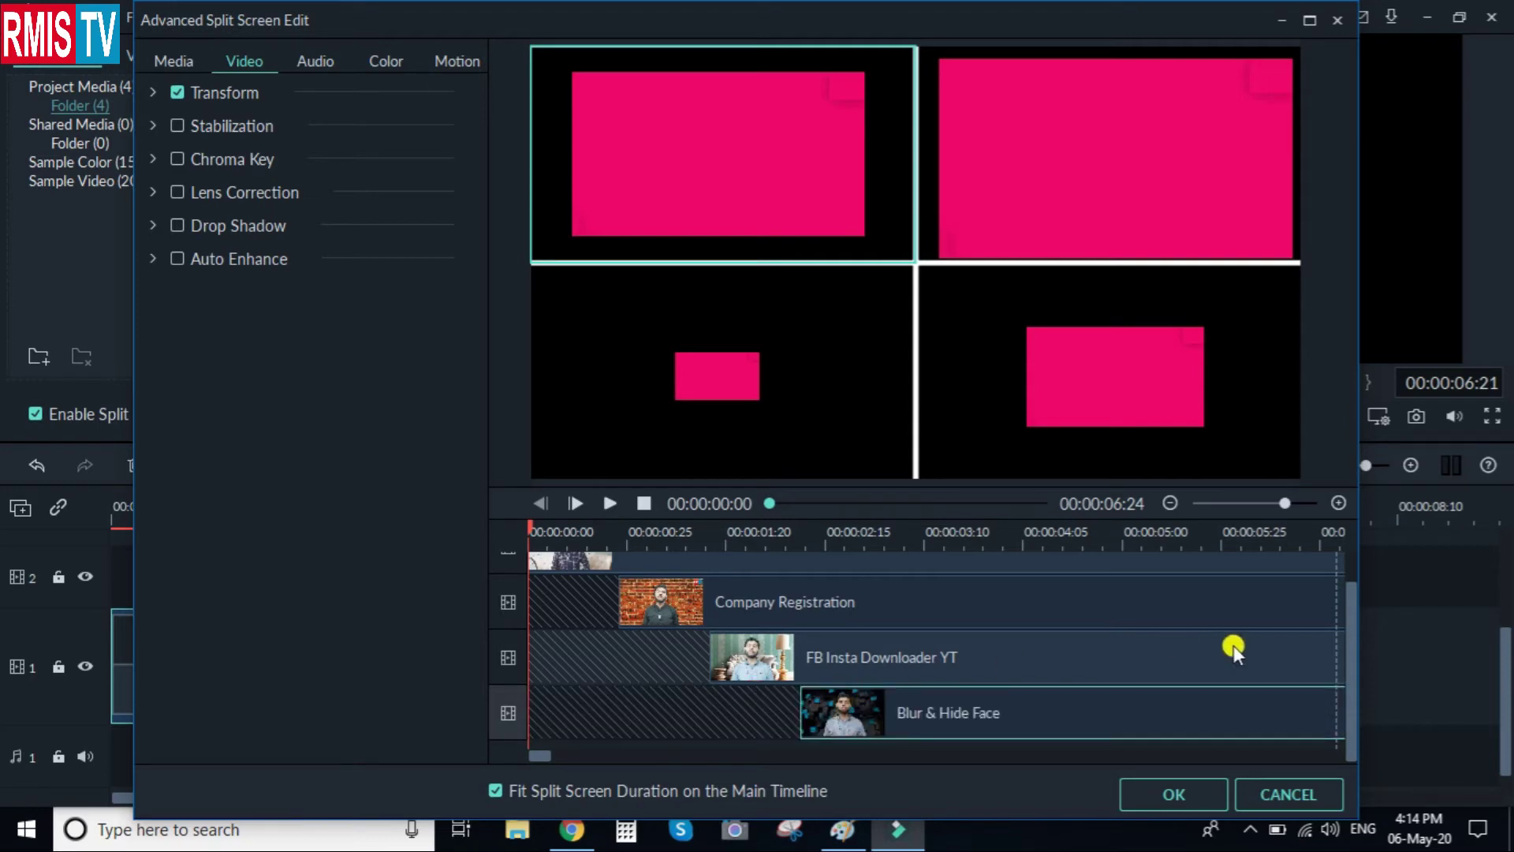
{"action": "mouse_move", "coordinate": [1347, 690]}
{"action": "left_mouse_down"}
{"action": "mouse_move", "coordinate": [1369, 646]}
{"action": "mouse_move", "coordinate": [1345, 686]}
{"action": "left_mouse_up"}
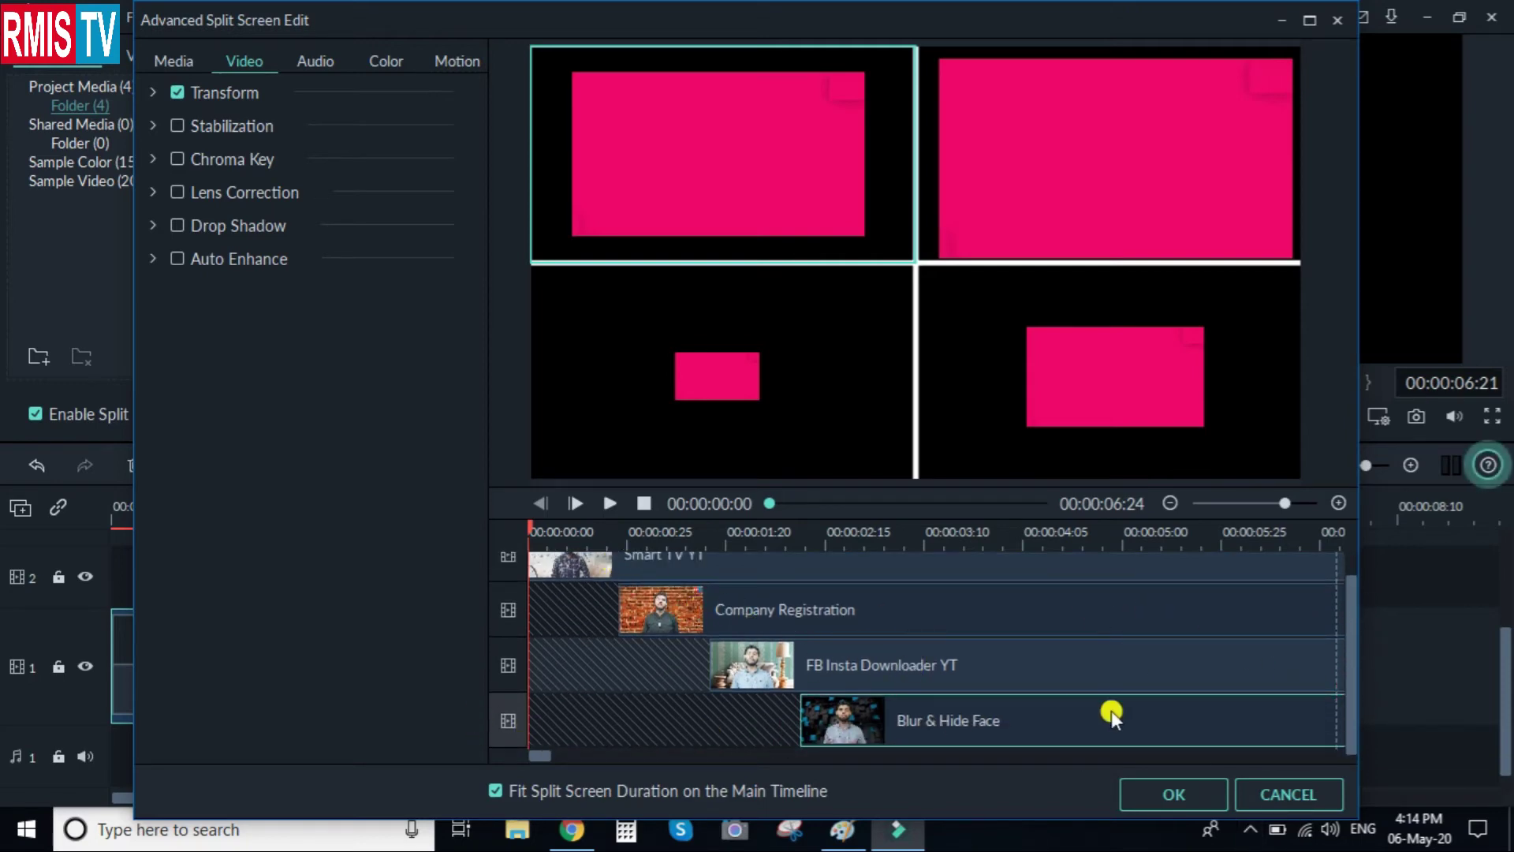
Step: Delay Company Registration to about 00:00:01:12, FB Insta Downloader YT to about 00:00:02:22 and Blur & Hide Face to about 00:00:03:28, and start the preview
{"action": "left_click_drag", "start_coordinate": [1348, 714], "coordinate": [1352, 664]}
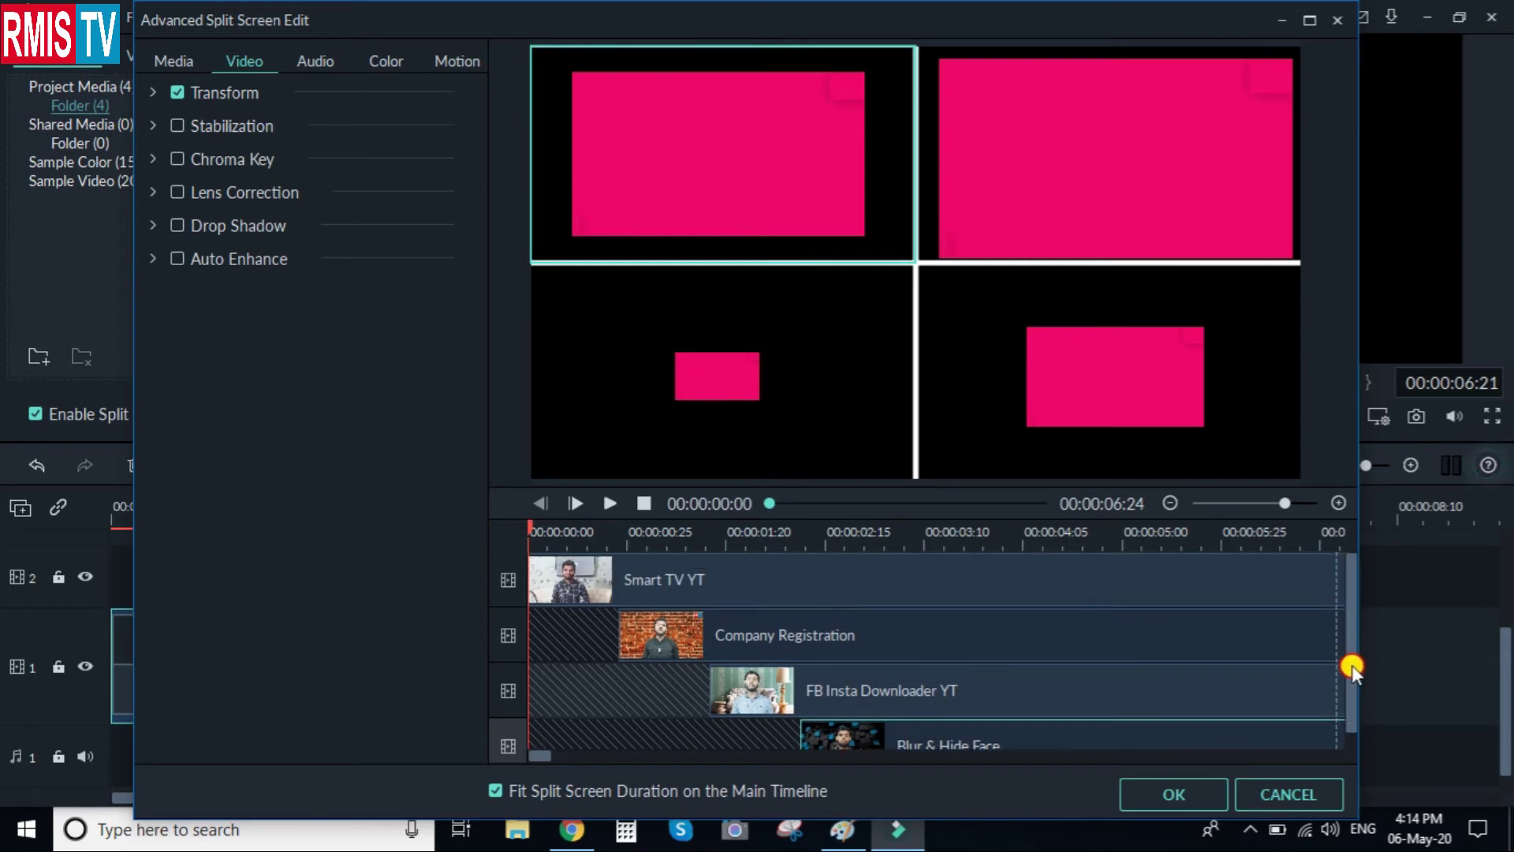
{"action": "left_click", "coordinate": [1230, 567]}
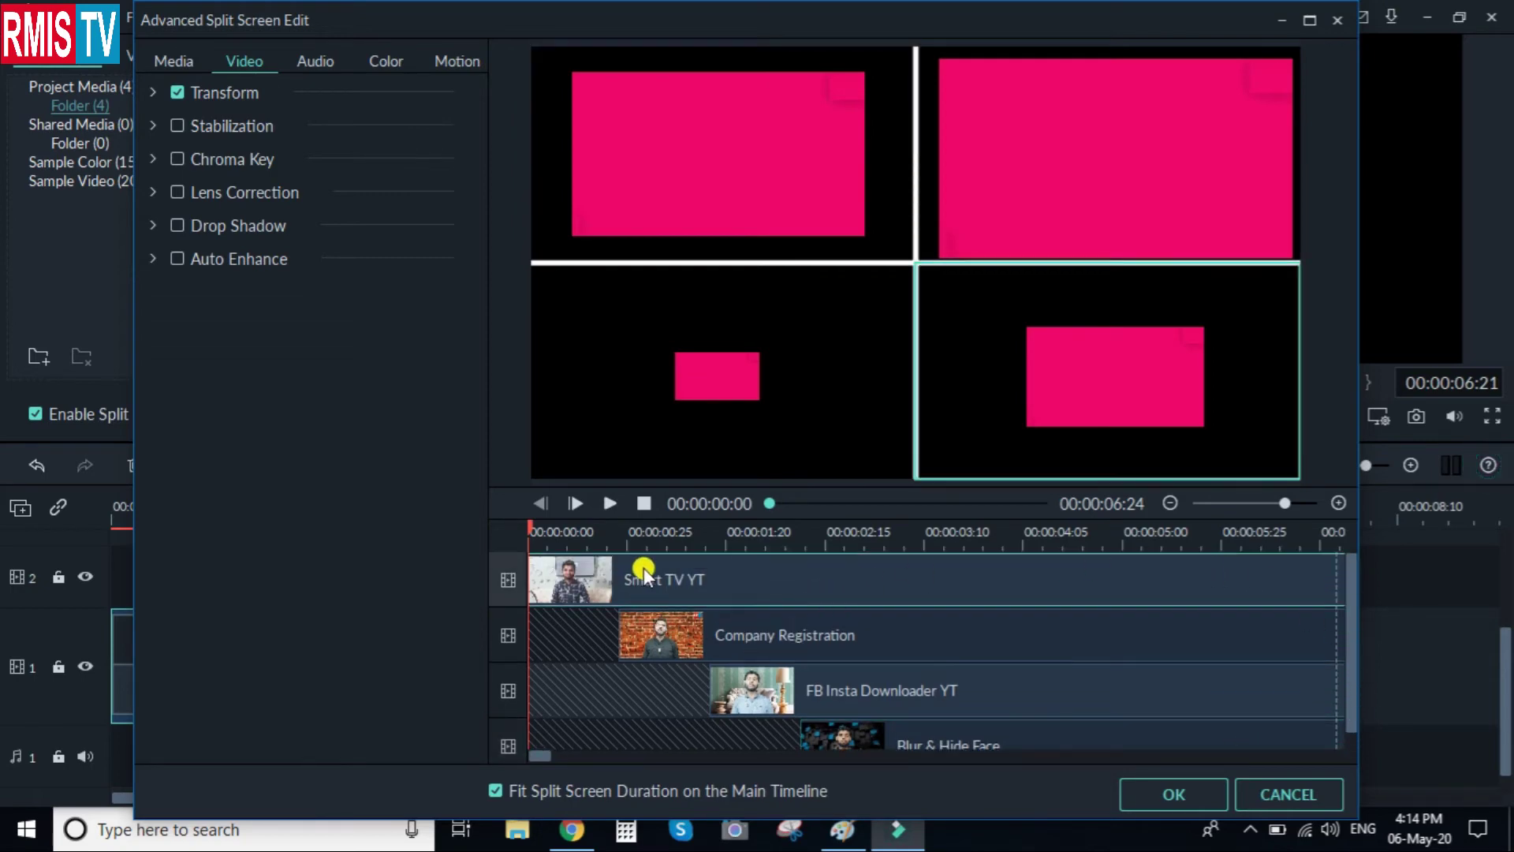
{"action": "left_click", "coordinate": [651, 627]}
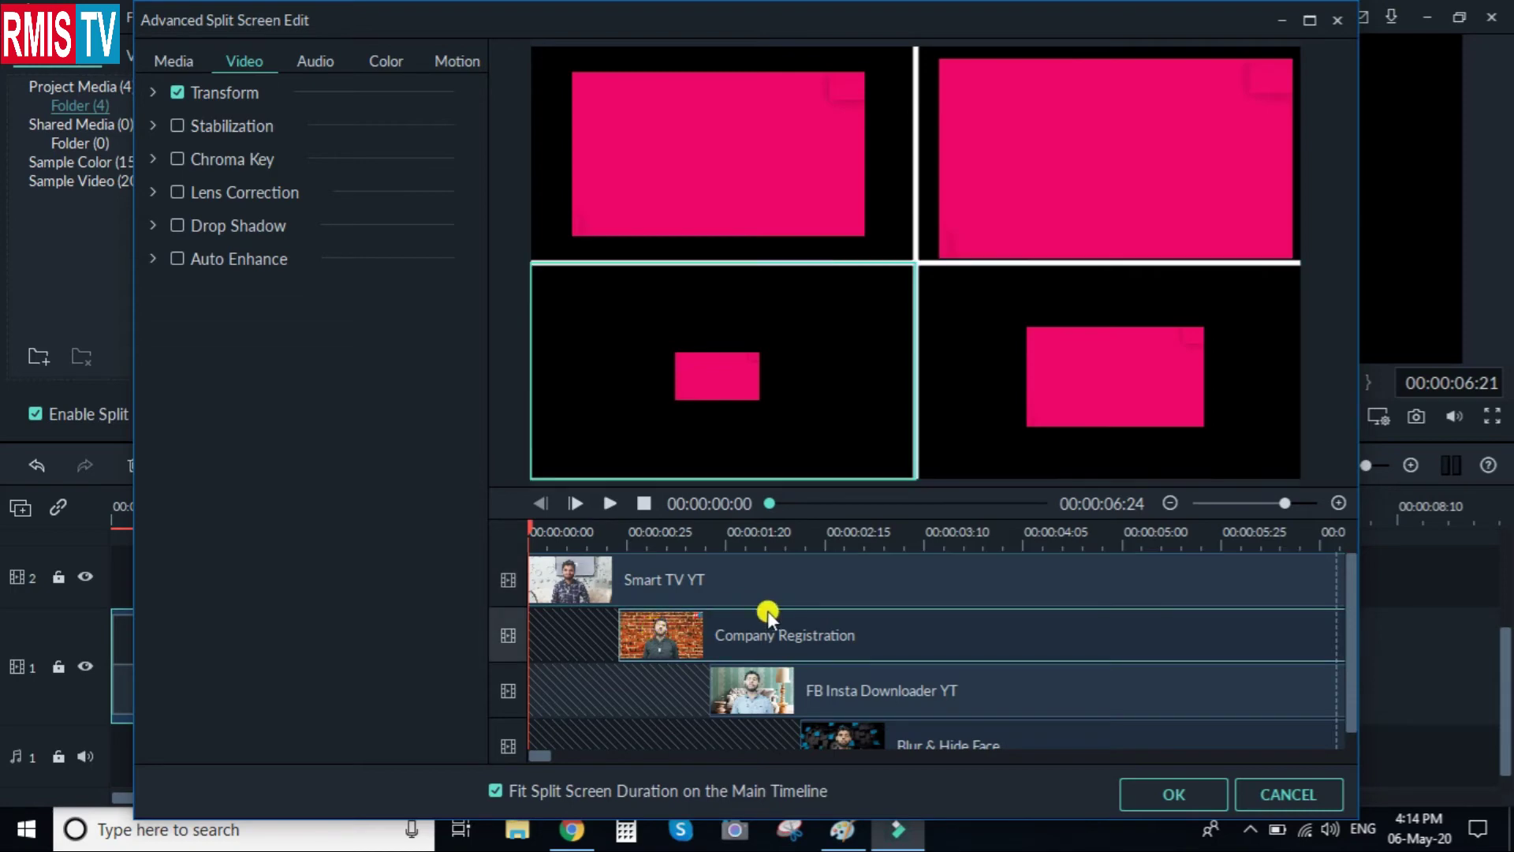
{"action": "left_click", "coordinate": [690, 572]}
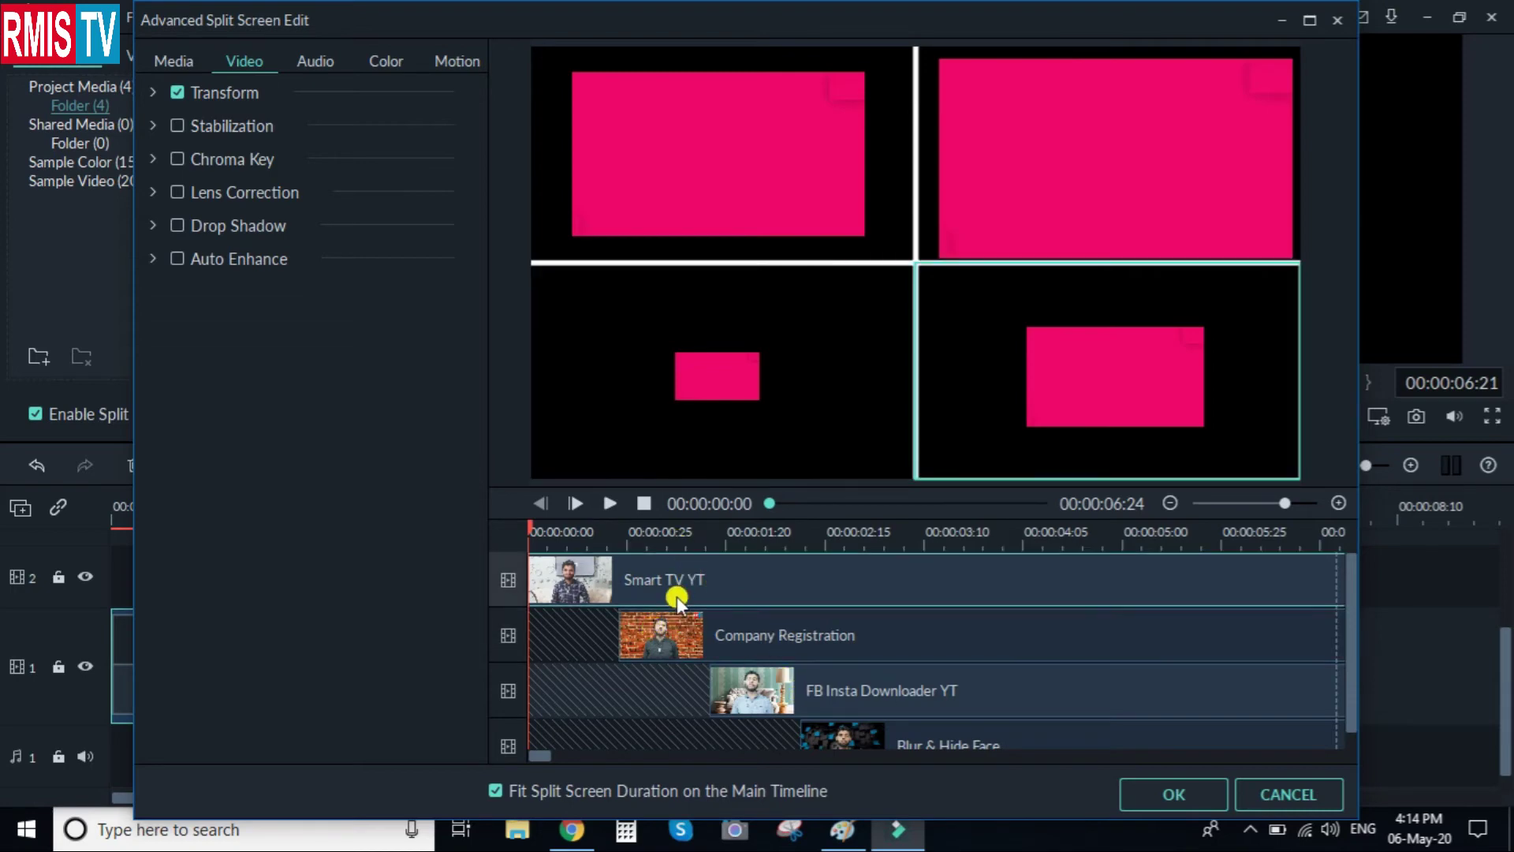
{"action": "left_click_drag", "start_coordinate": [670, 613], "coordinate": [763, 616]}
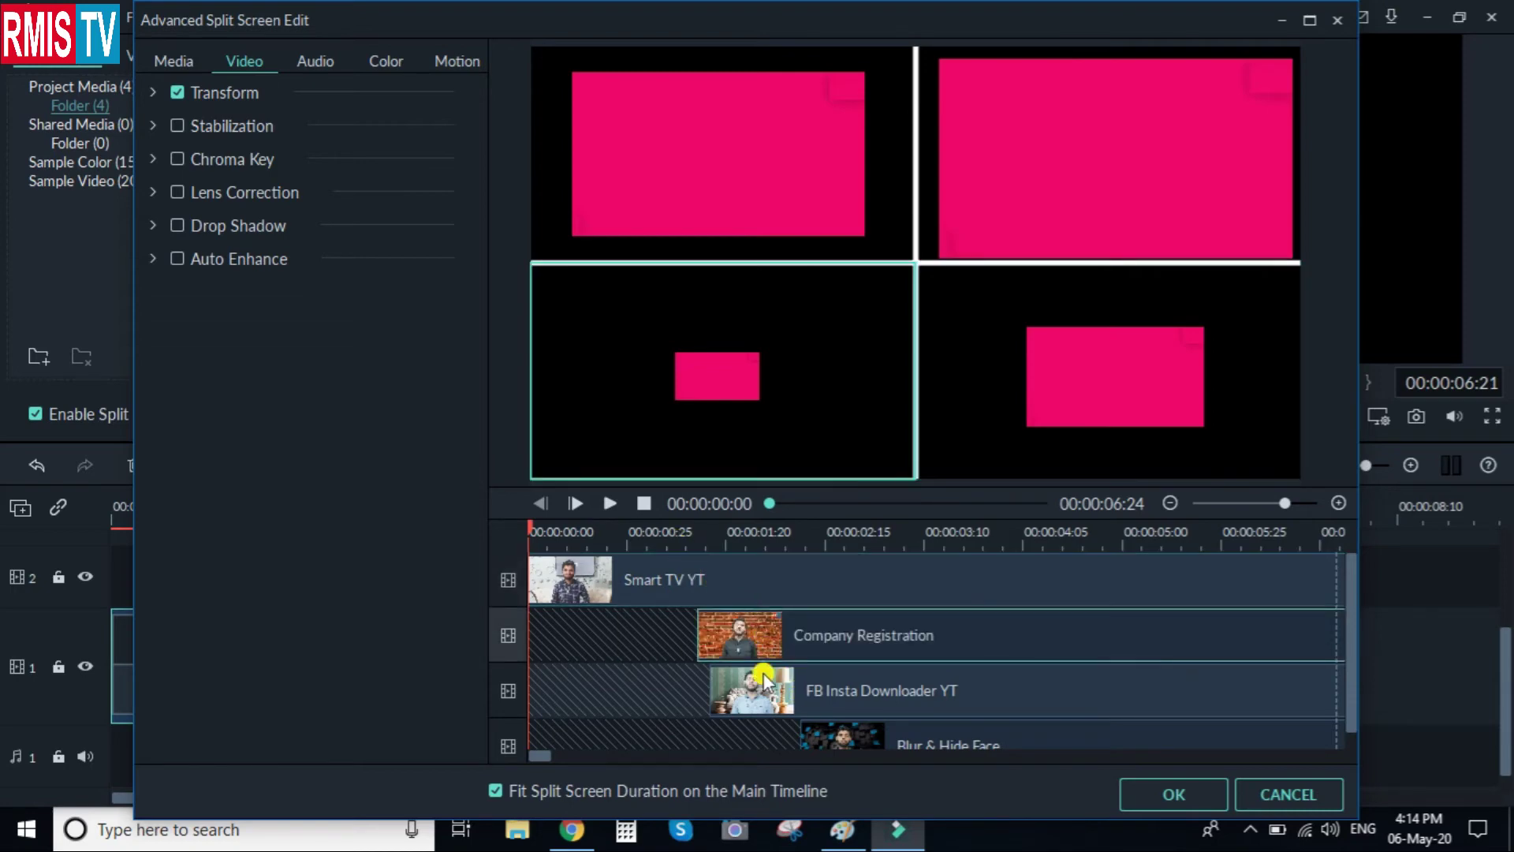
{"action": "left_click_drag", "start_coordinate": [770, 674], "coordinate": [912, 675]}
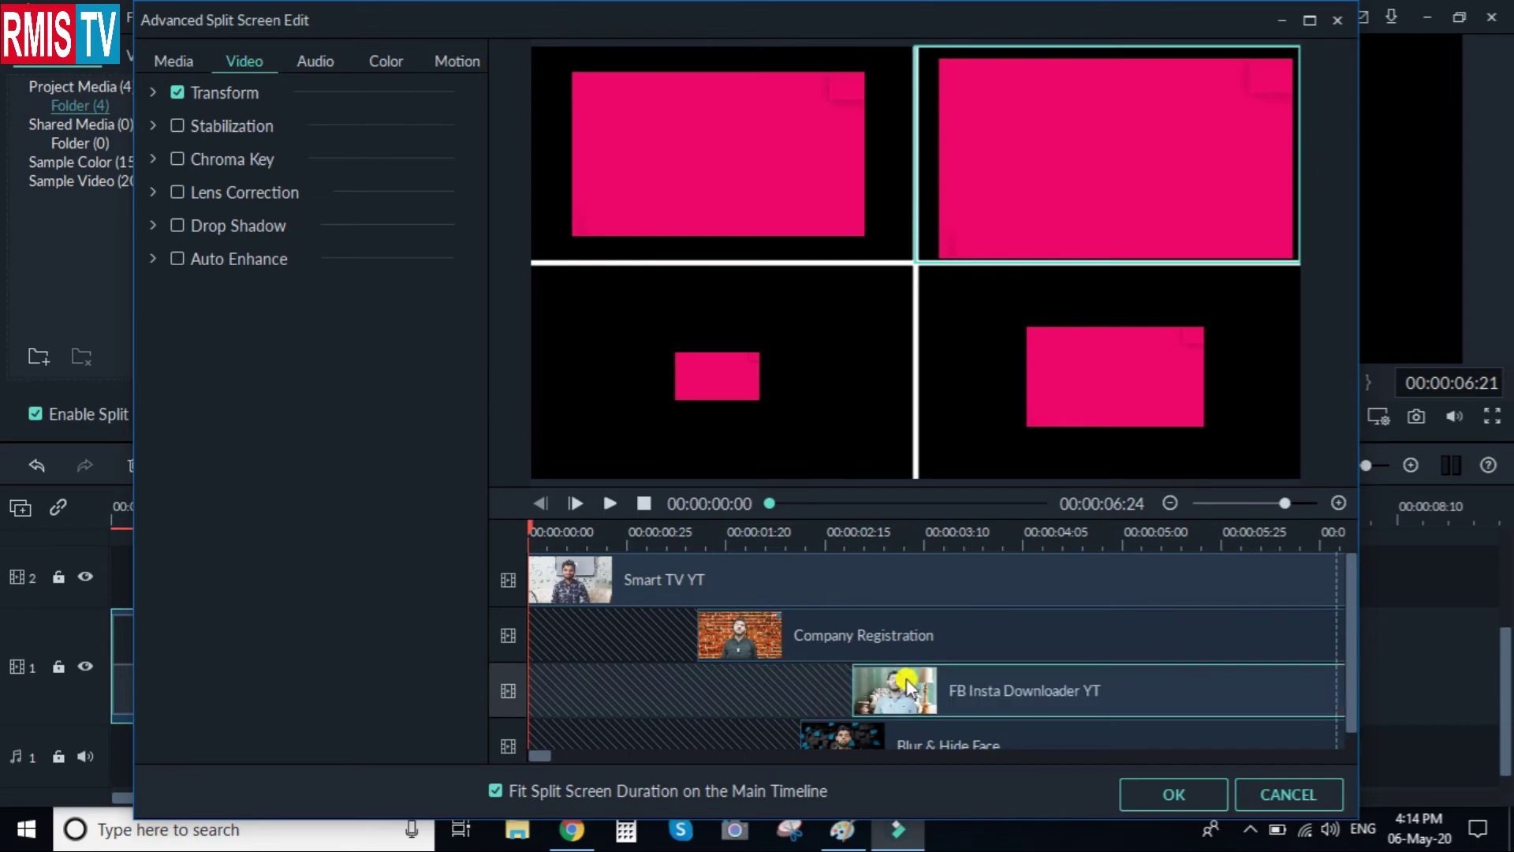
{"action": "left_click", "coordinate": [859, 740]}
{"action": "left_click_drag", "start_coordinate": [858, 740], "coordinate": [1068, 727]}
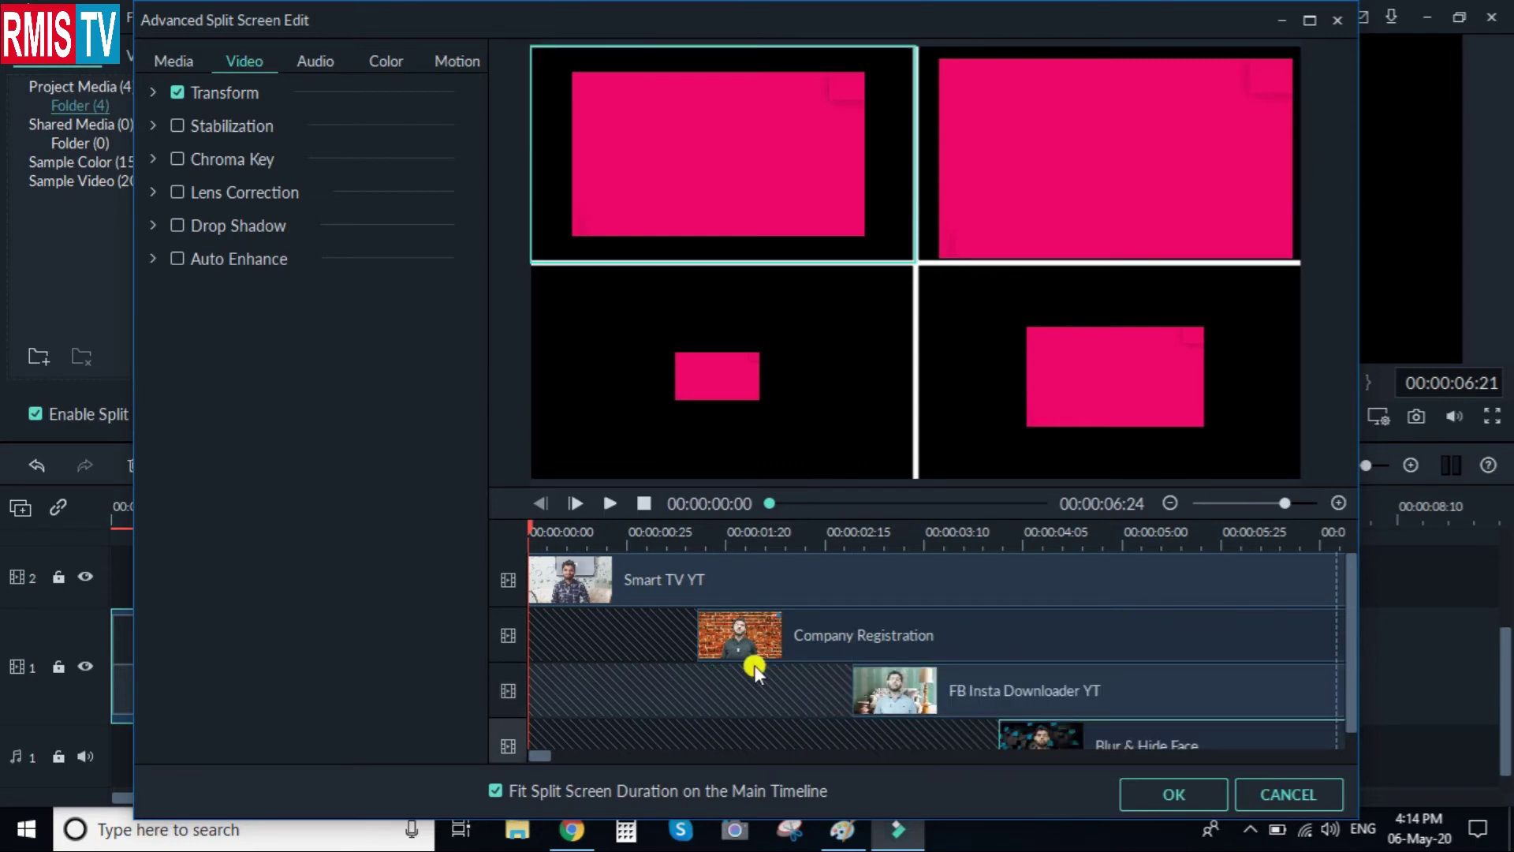
{"action": "left_click", "coordinate": [614, 503]}
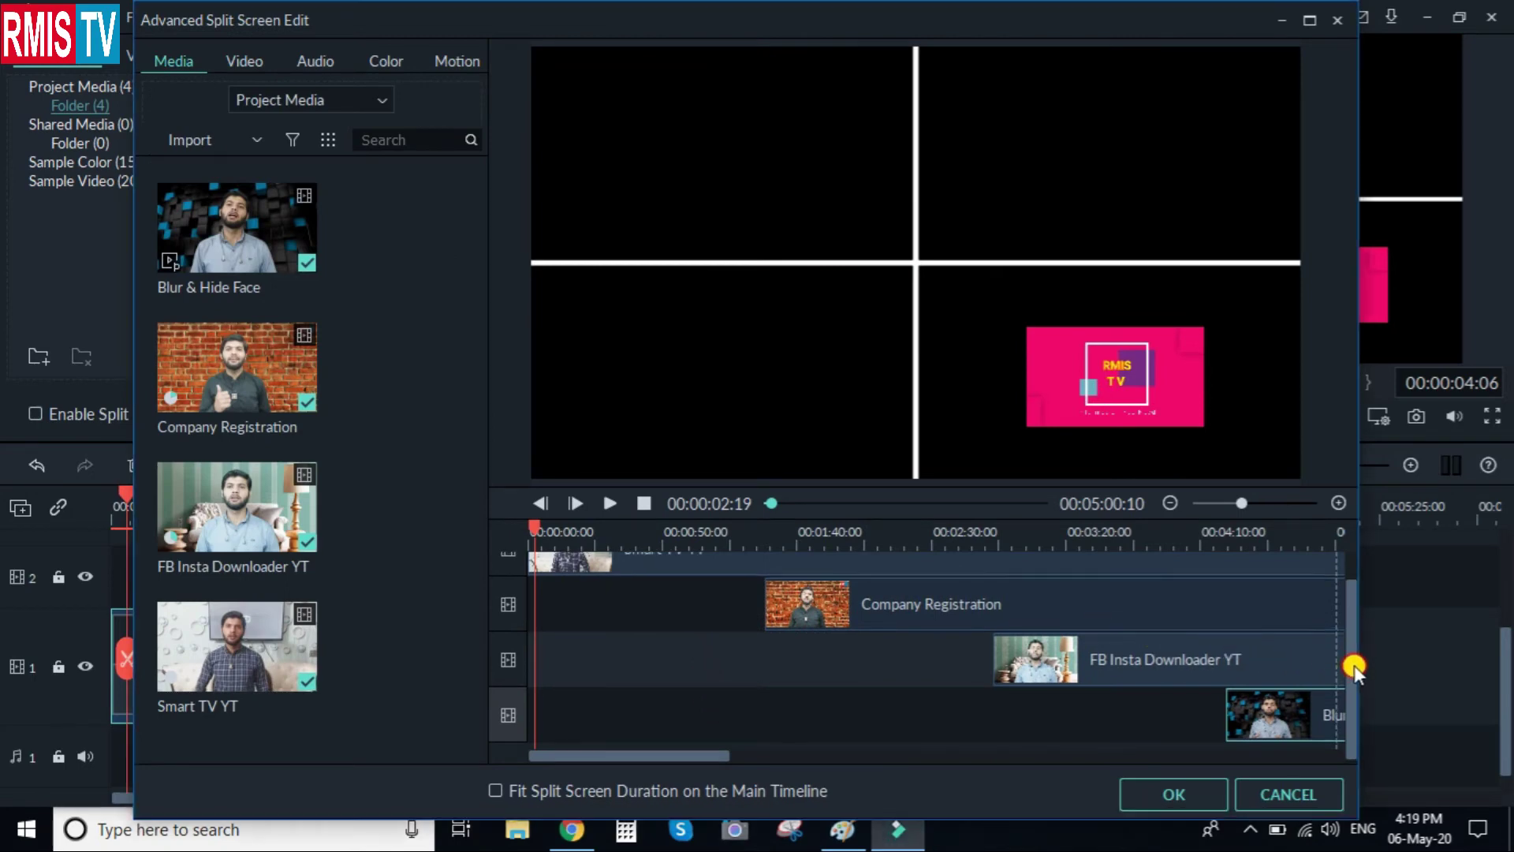
Step: Preview the sequence to about 00:00:07 and enlarge the Smart TV YT clip until it nearly fills pane 4
{"action": "left_click_drag", "start_coordinate": [1353, 669], "coordinate": [1355, 623]}
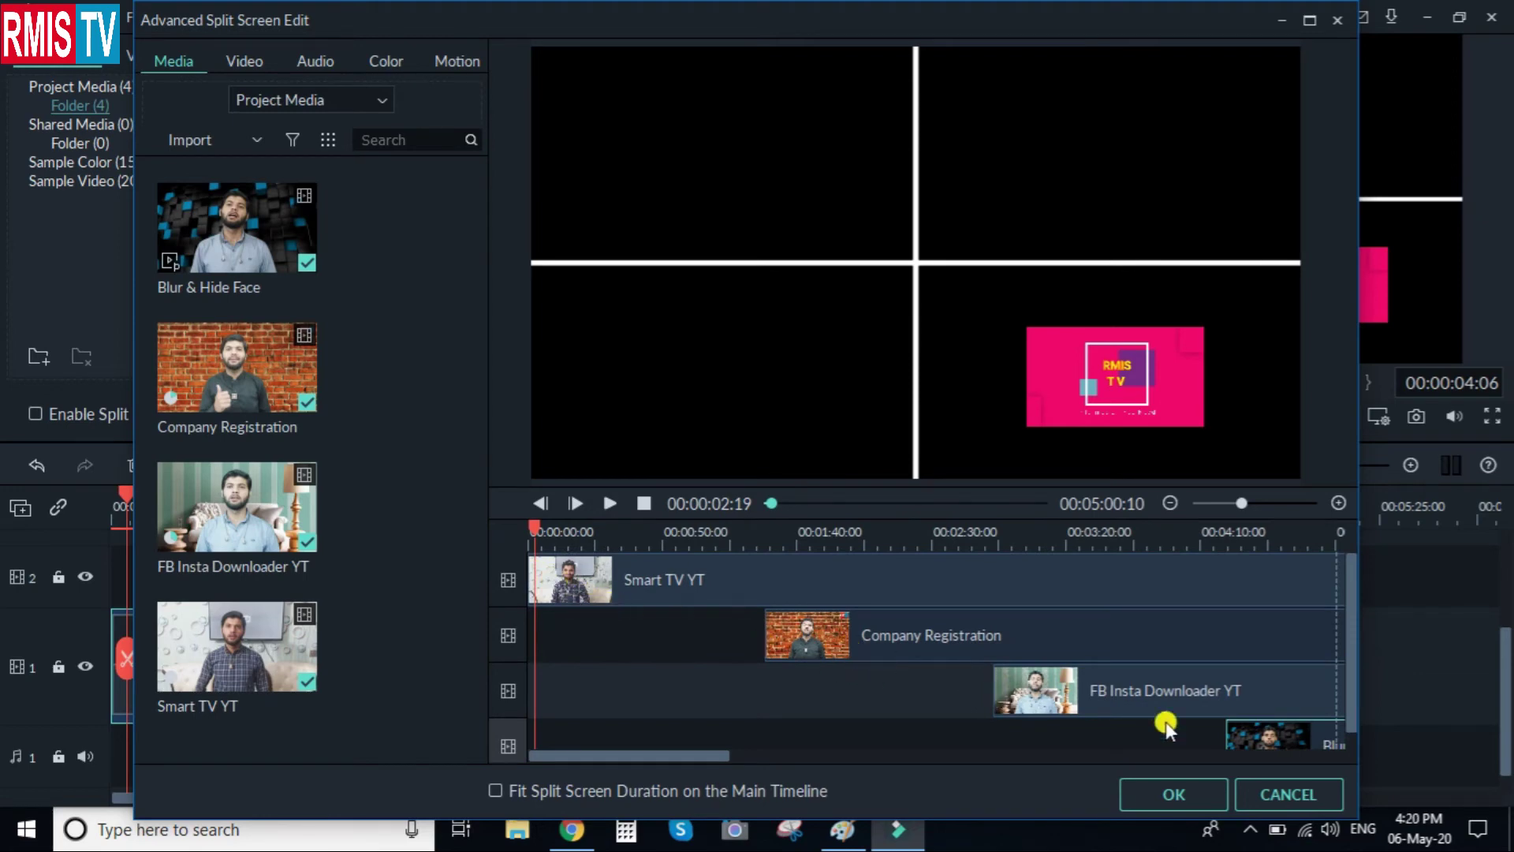
{"action": "key", "text": "space"}
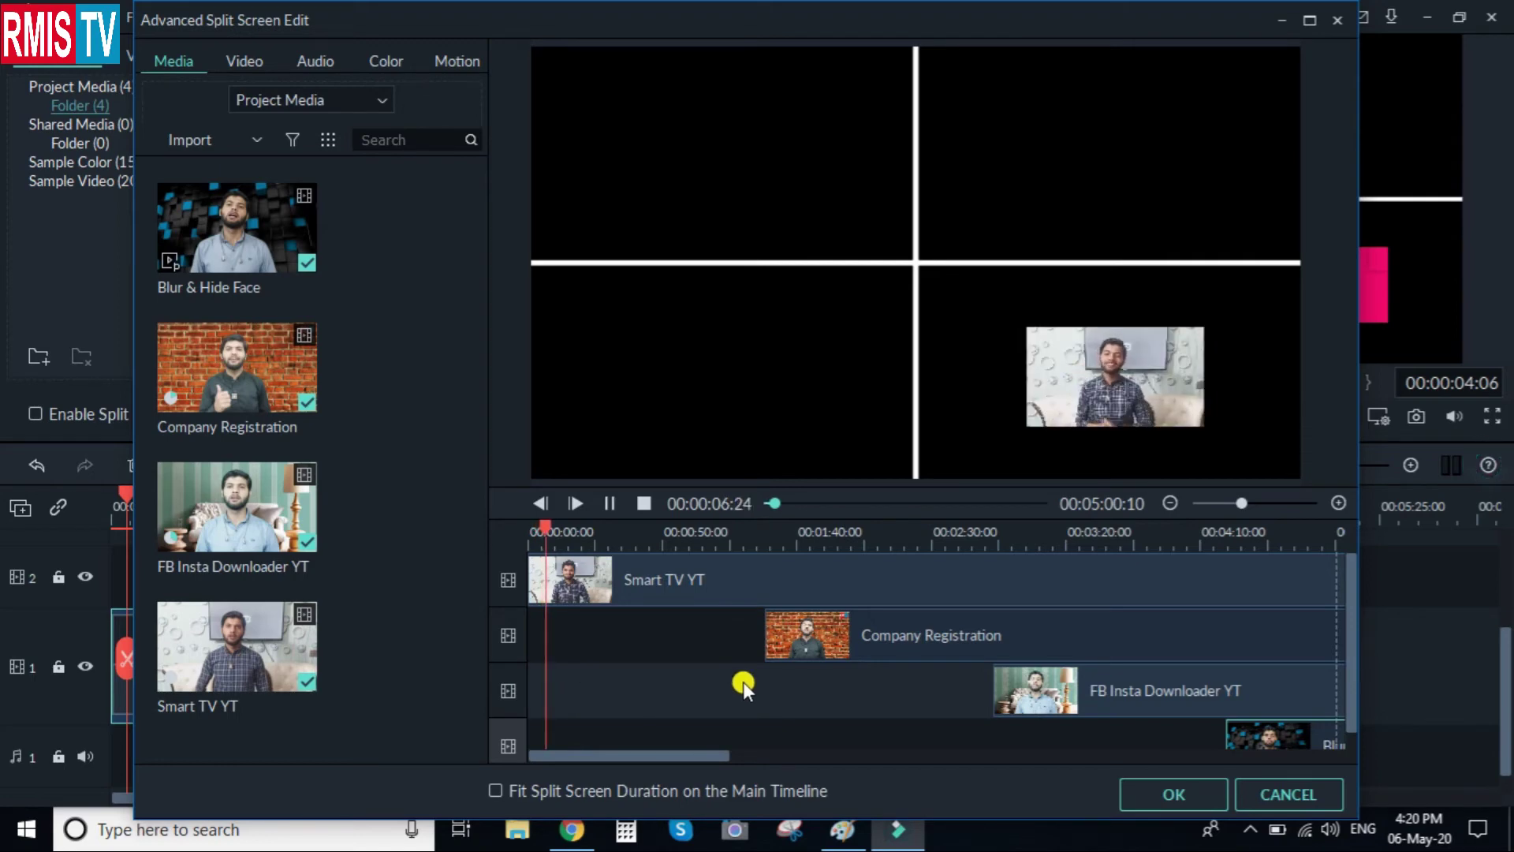
{"action": "key", "text": "space"}
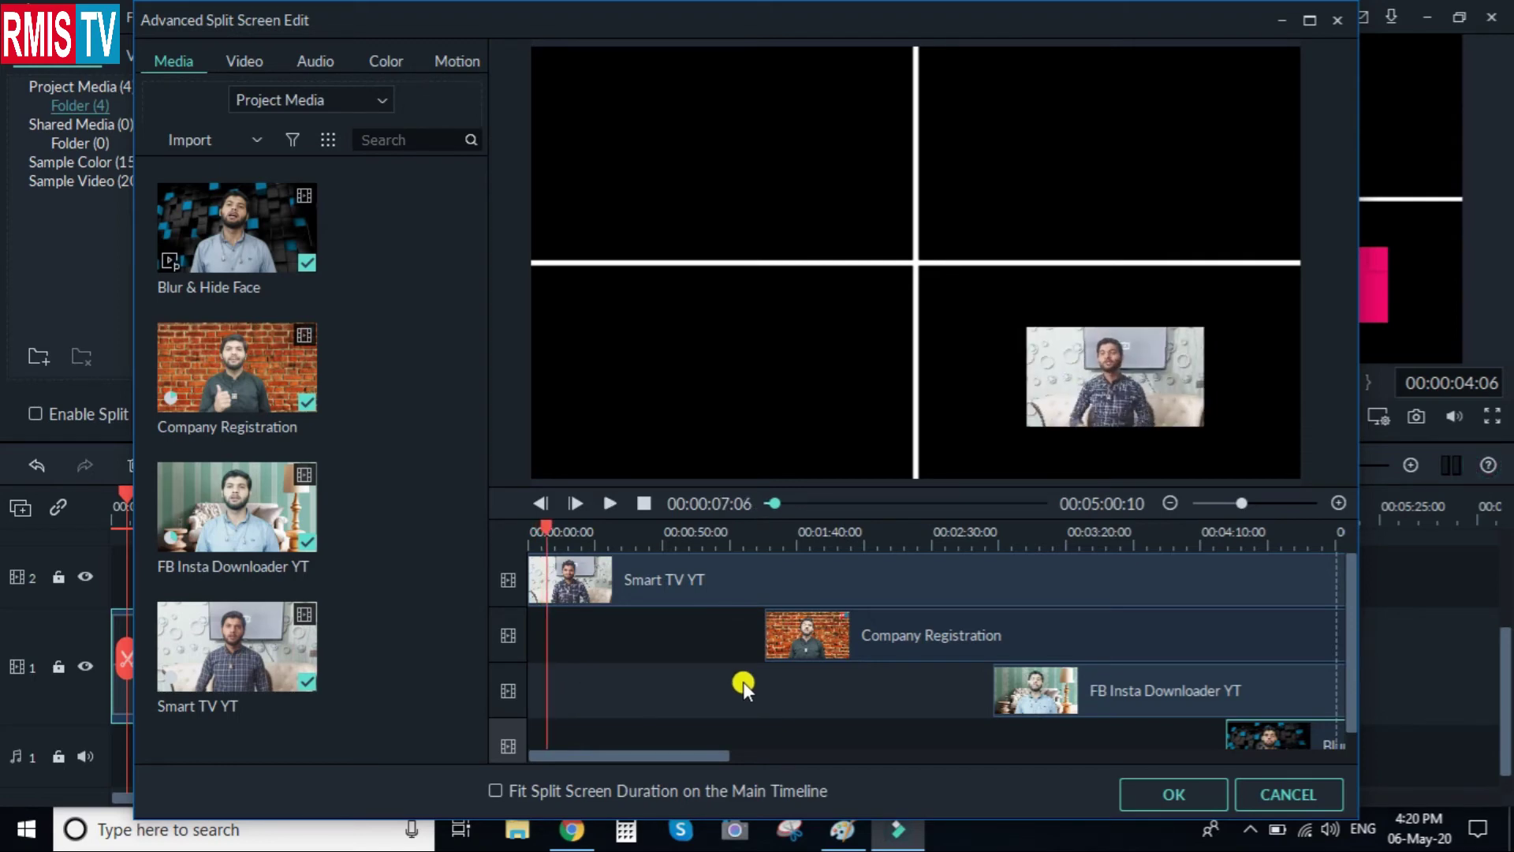
{"action": "left_click", "coordinate": [1054, 437]}
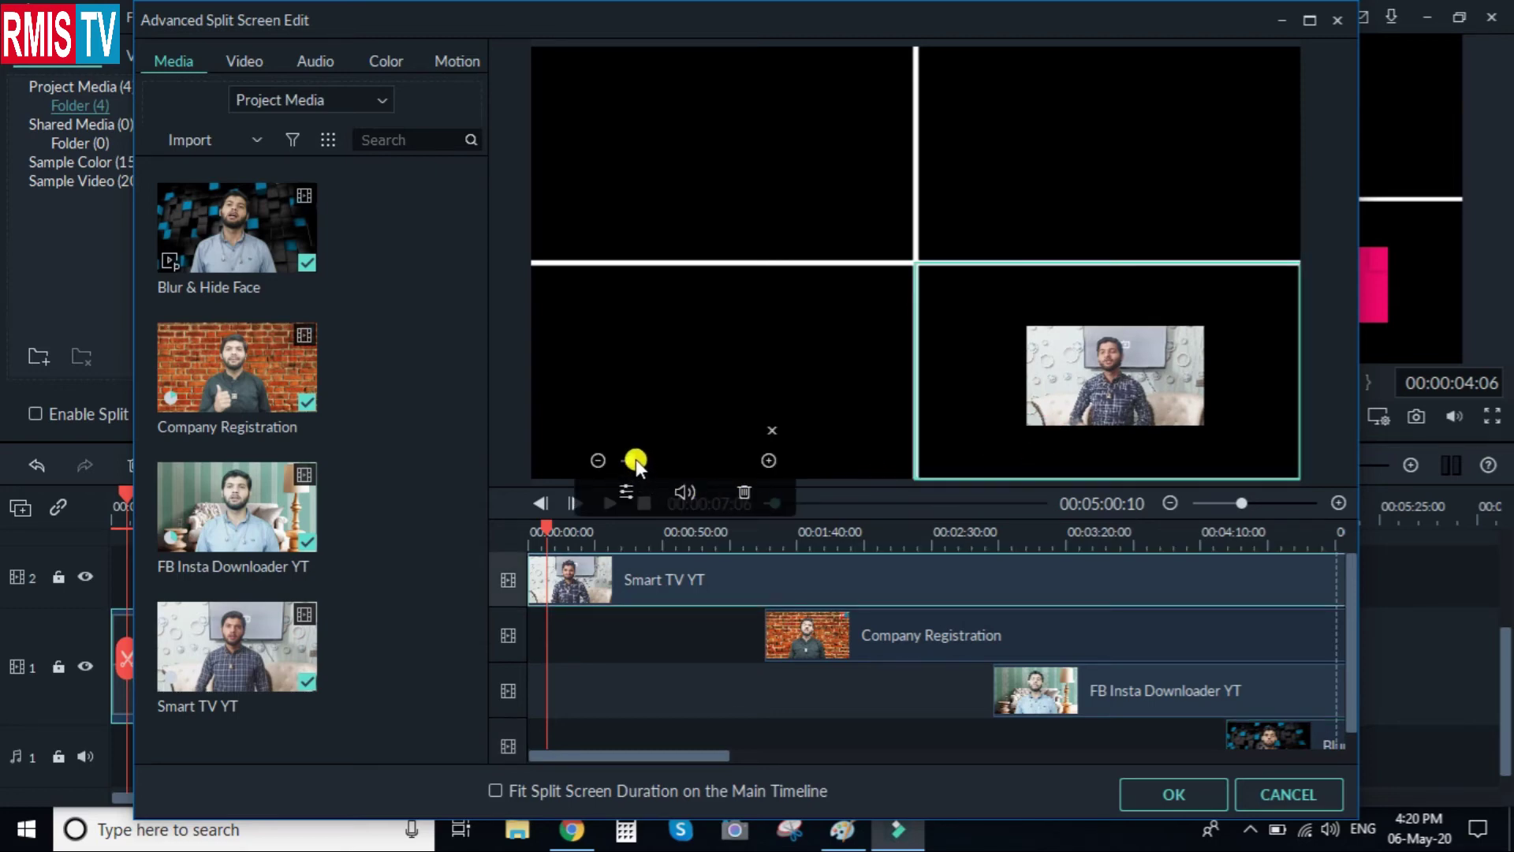
{"action": "left_click_drag", "start_coordinate": [636, 460], "coordinate": [642, 461]}
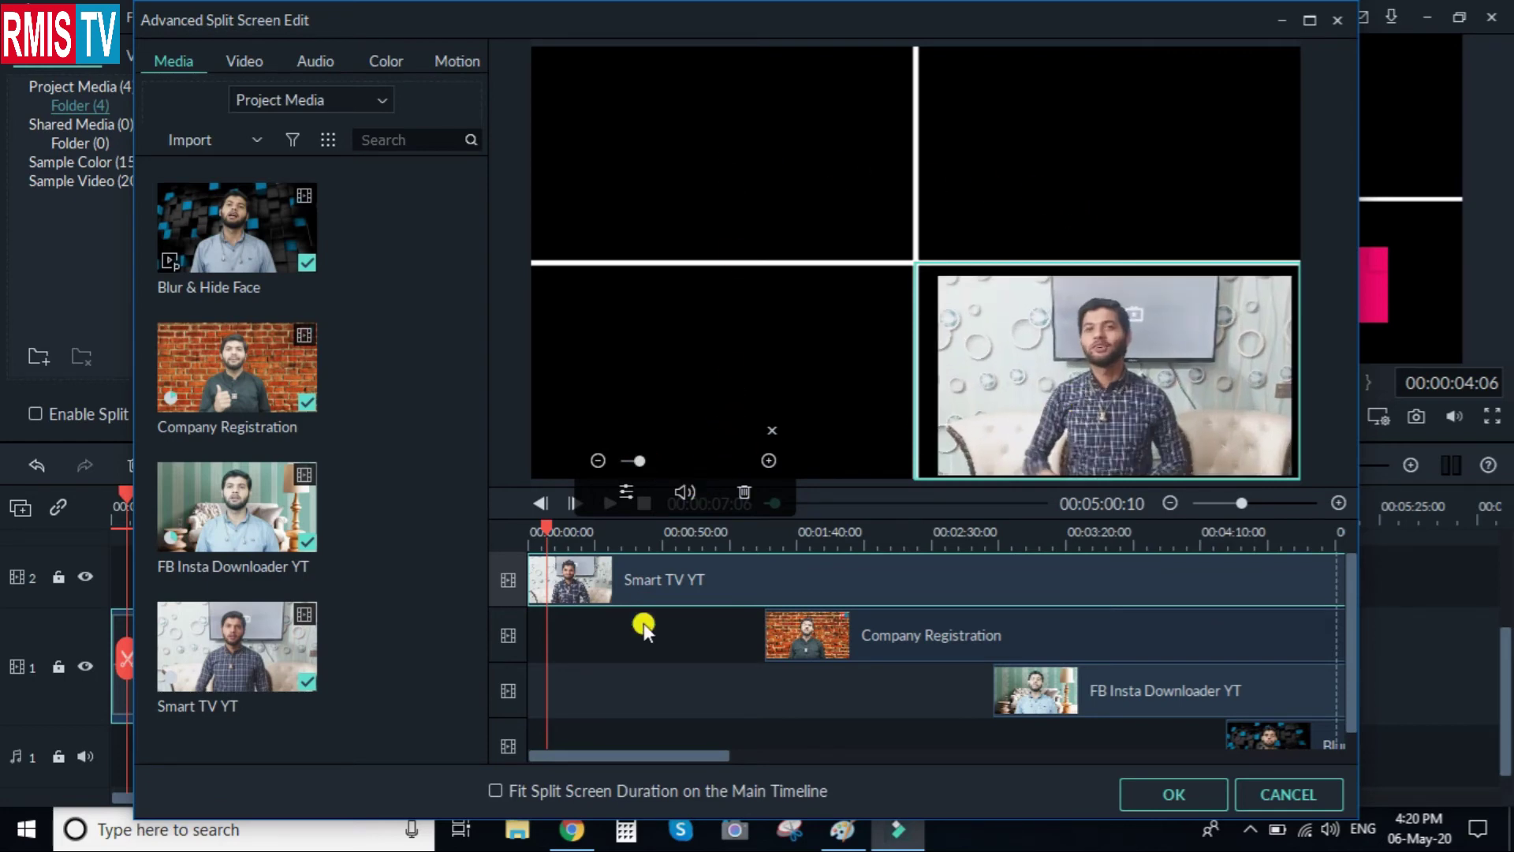
Step: Preview the sequence to 00:00:20:00, mute the Smart TV YT clip in pane 4, and resume playback
{"action": "key", "text": "space"}
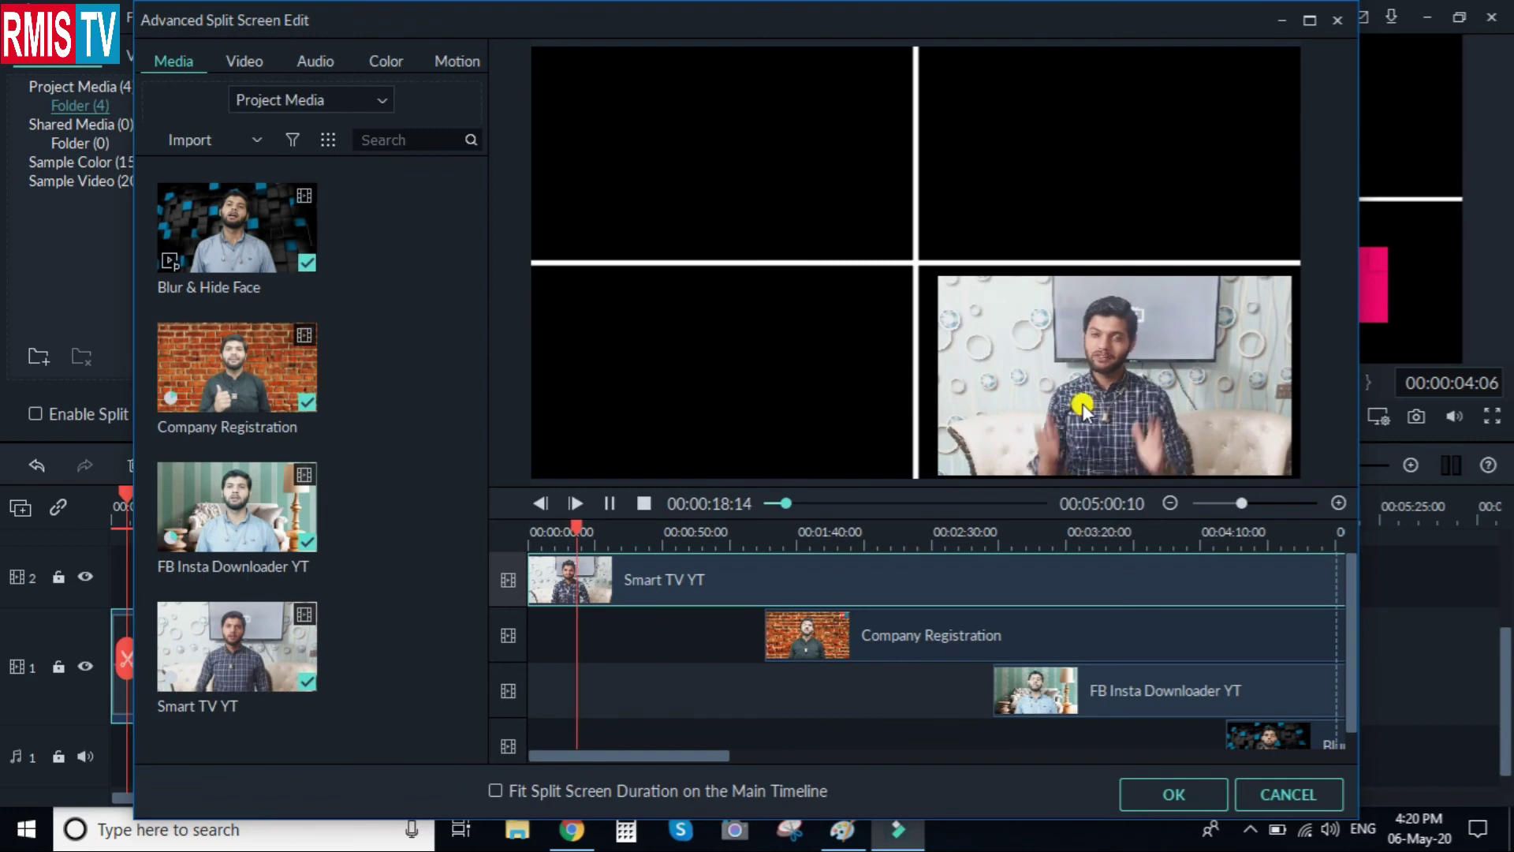
{"action": "key", "text": "space"}
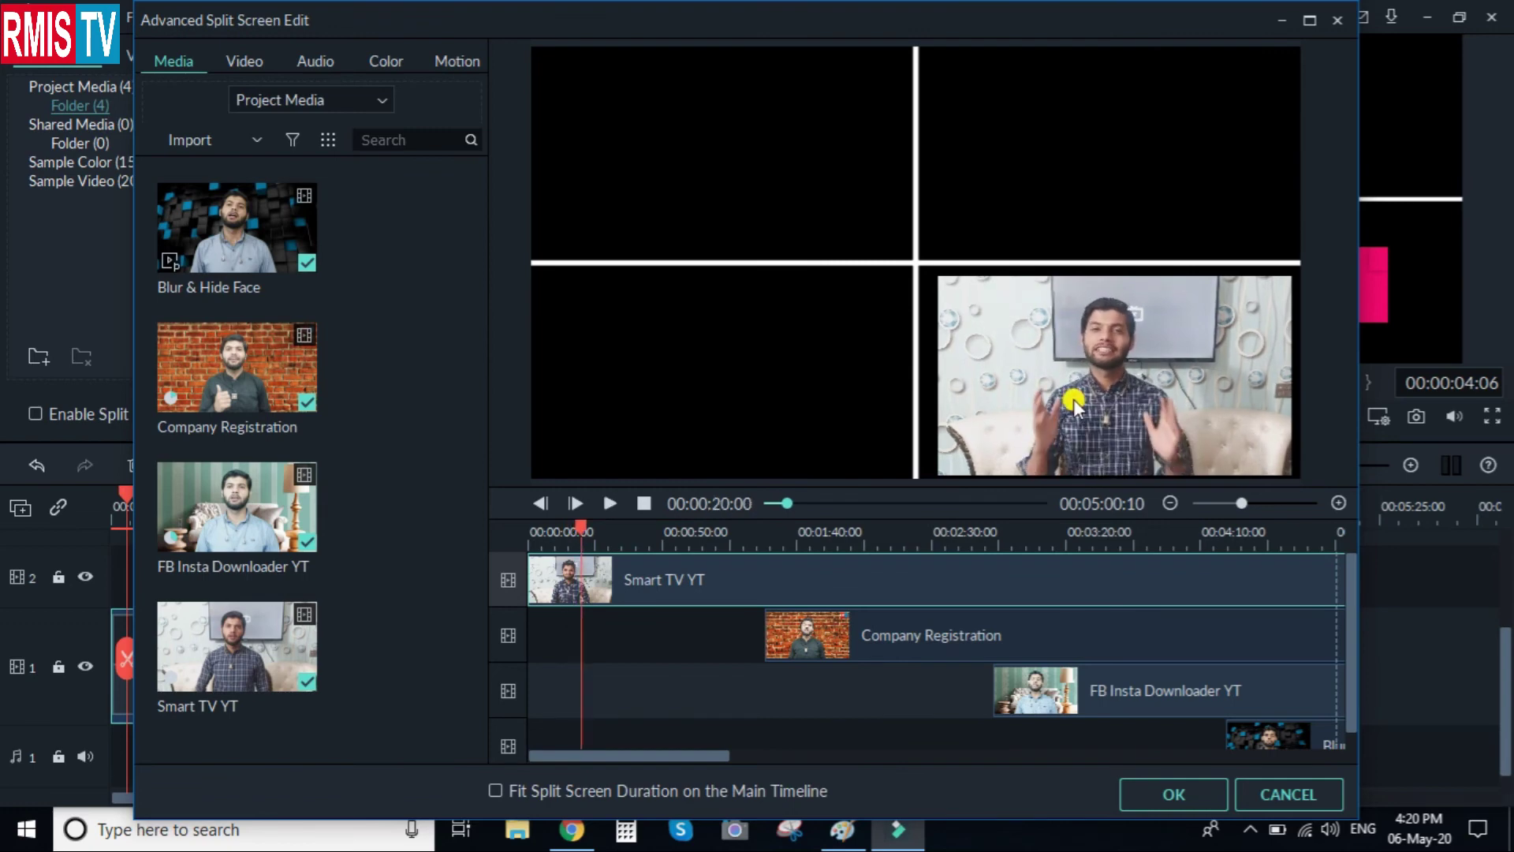
{"action": "left_click", "coordinate": [1074, 403]}
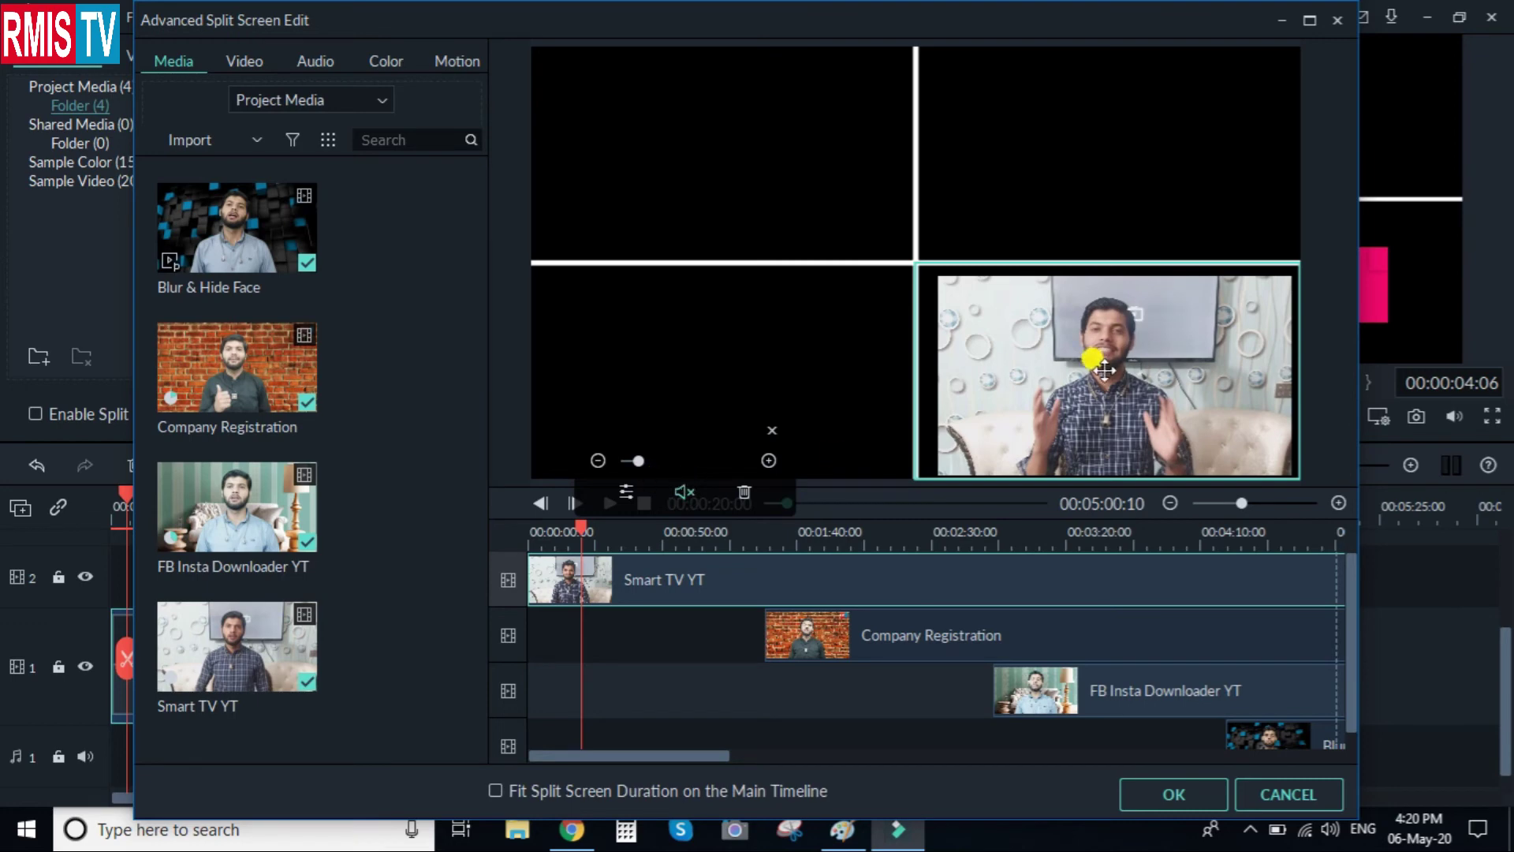
{"action": "key", "text": "space"}
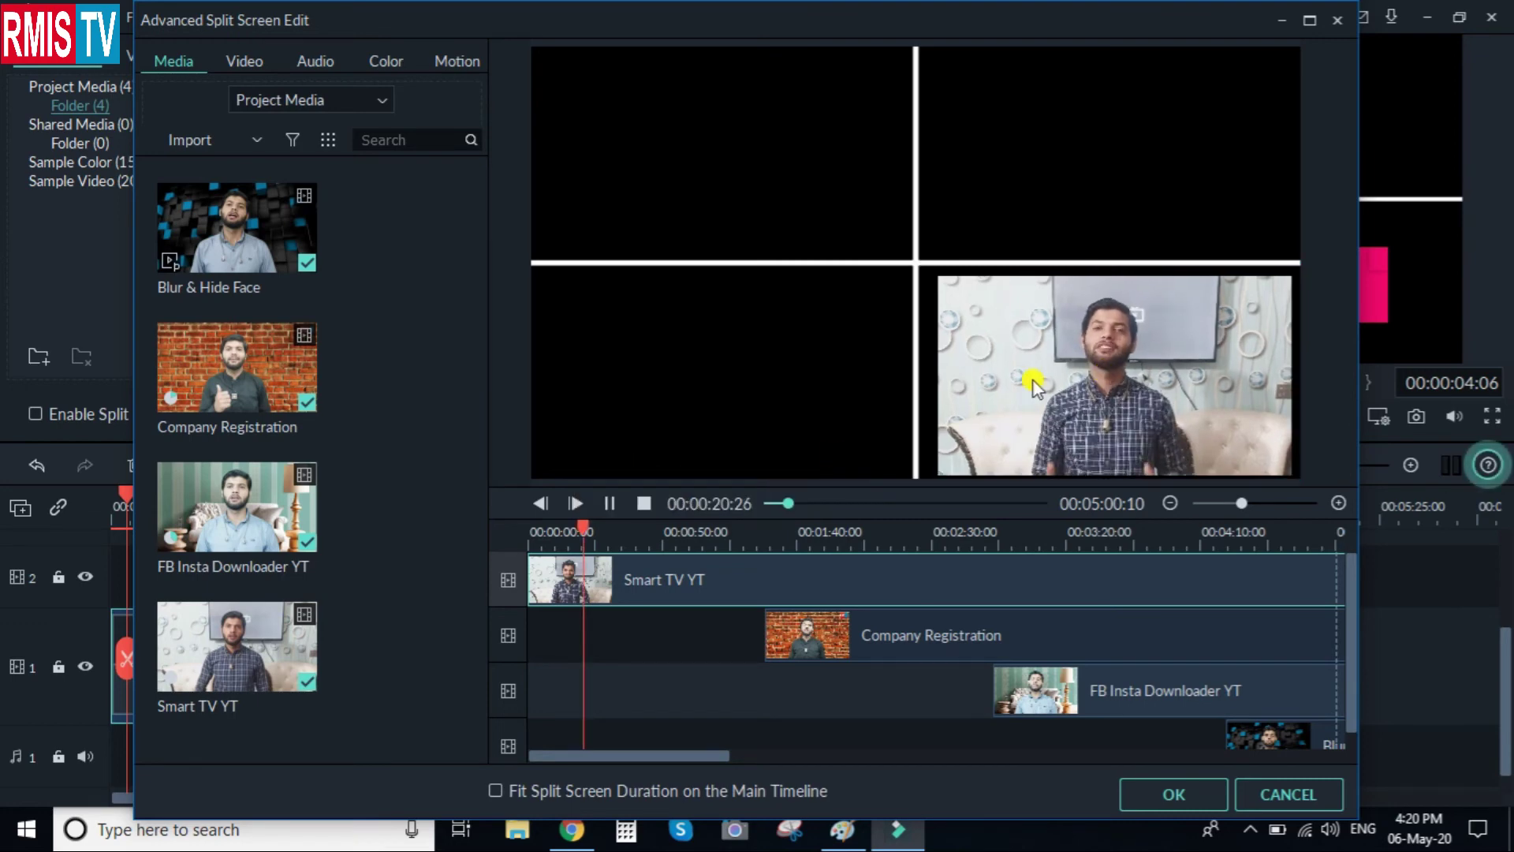
Step: Move the Company Registration clip earlier to start at about 00:00:34 and preview its entry in pane 3
{"action": "left_click", "coordinate": [796, 638]}
{"action": "left_click_drag", "start_coordinate": [798, 637], "coordinate": [645, 634]}
{"action": "key", "text": "space"}
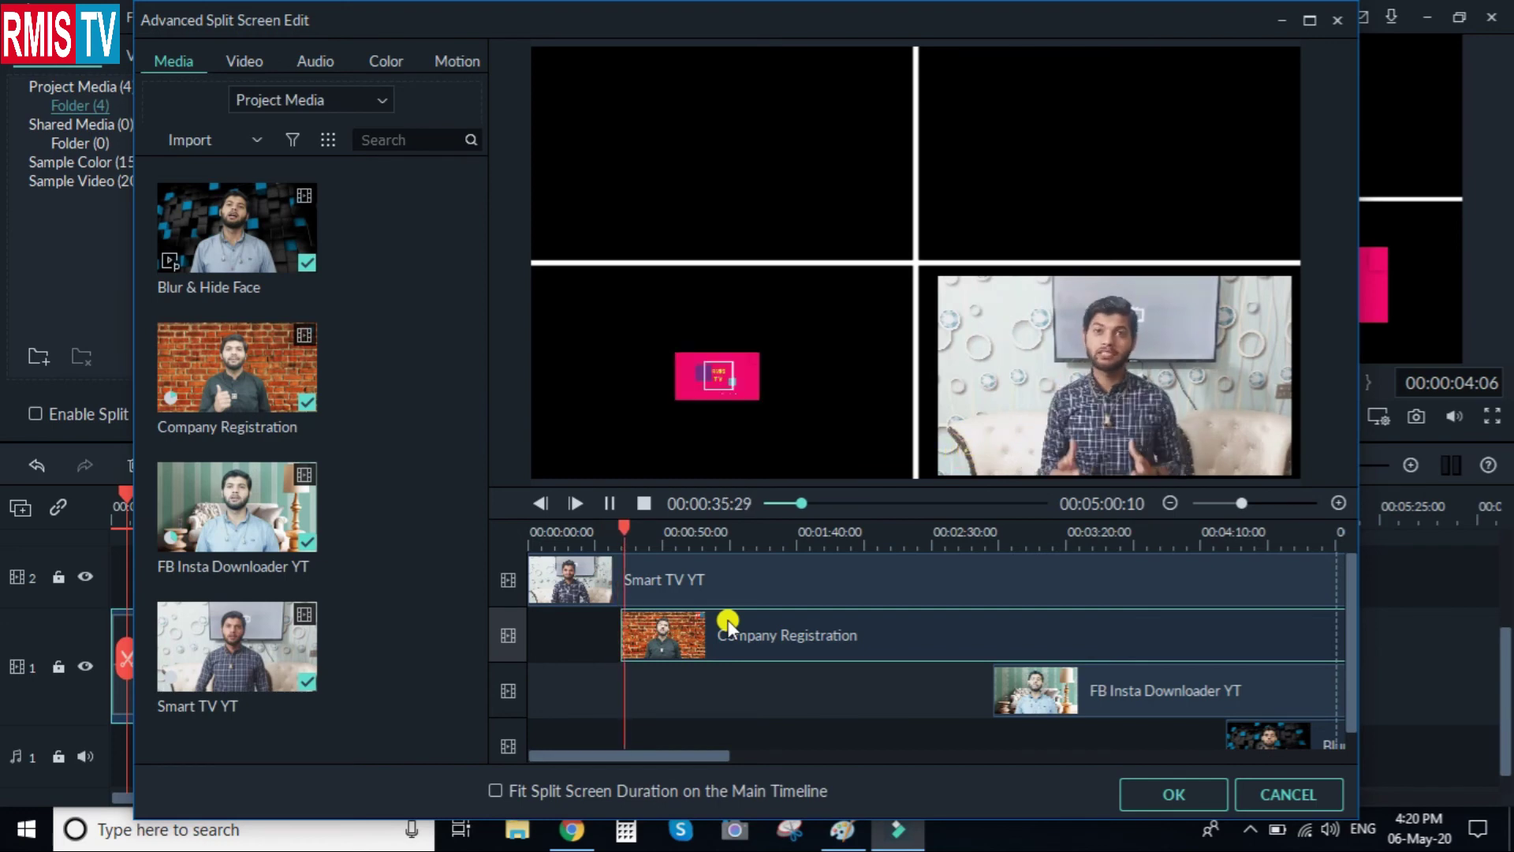
{"action": "key", "text": "space"}
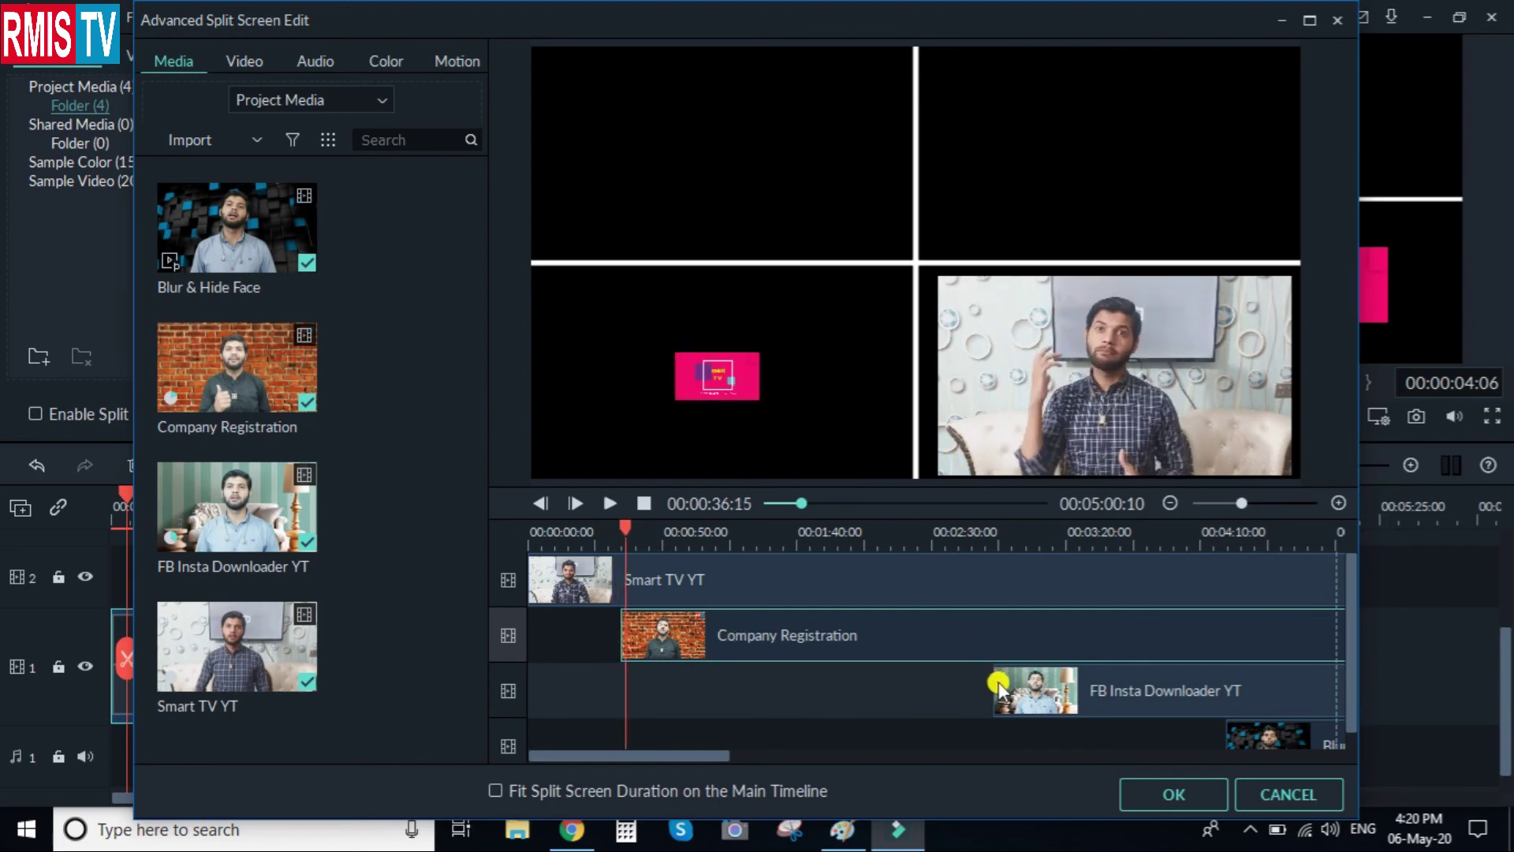
Step: Move FB Insta Downloader YT to start at about 00:00:47 and Blur & Hide Face at about 00:01:03, and preview to 00:00:45:22
{"action": "left_click_drag", "start_coordinate": [997, 686], "coordinate": [662, 665]}
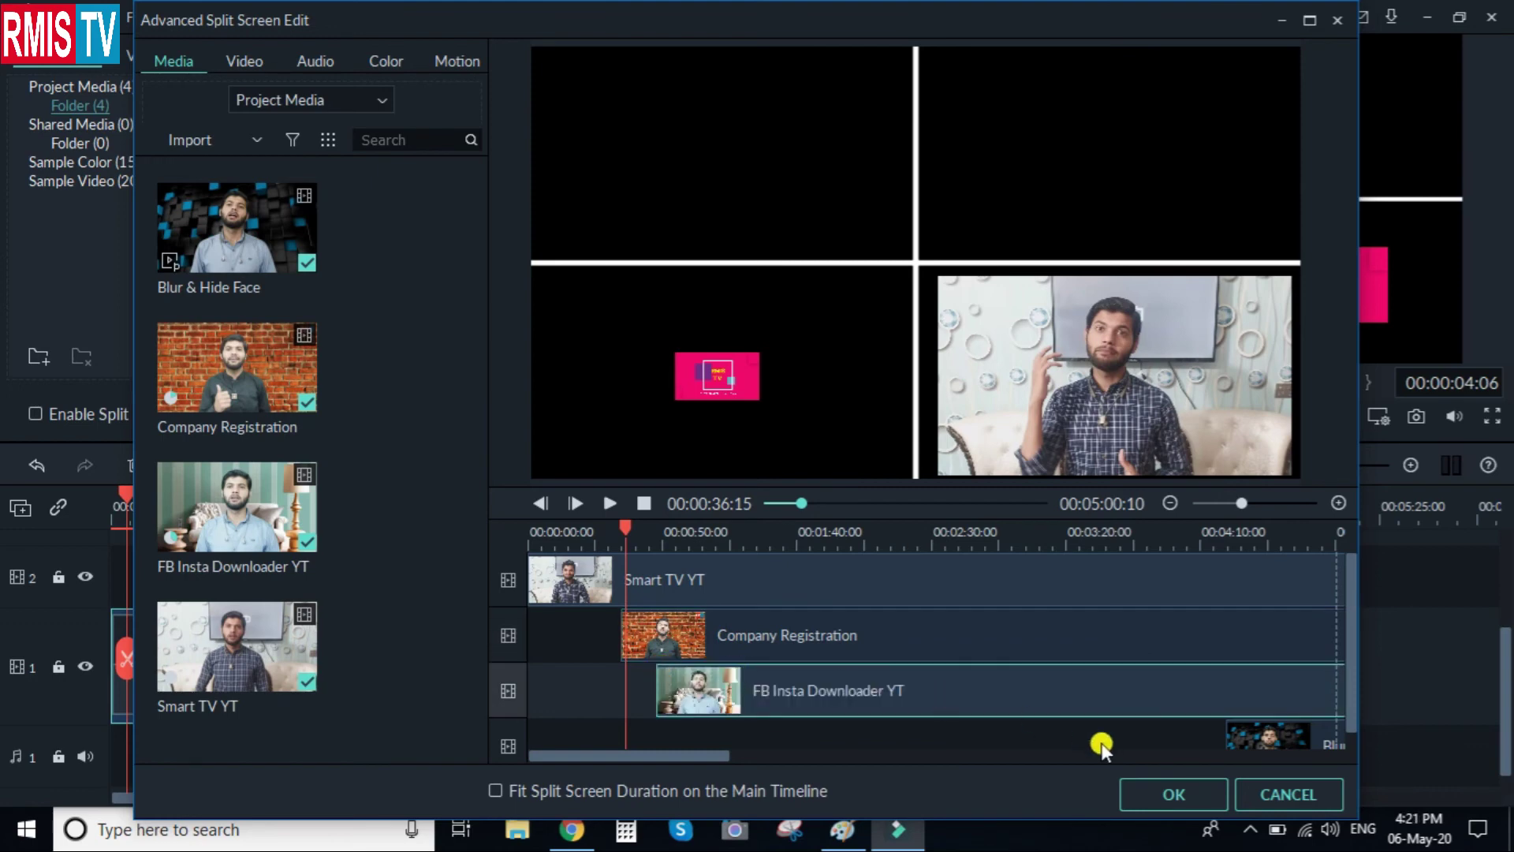
{"action": "left_click", "coordinate": [1286, 734]}
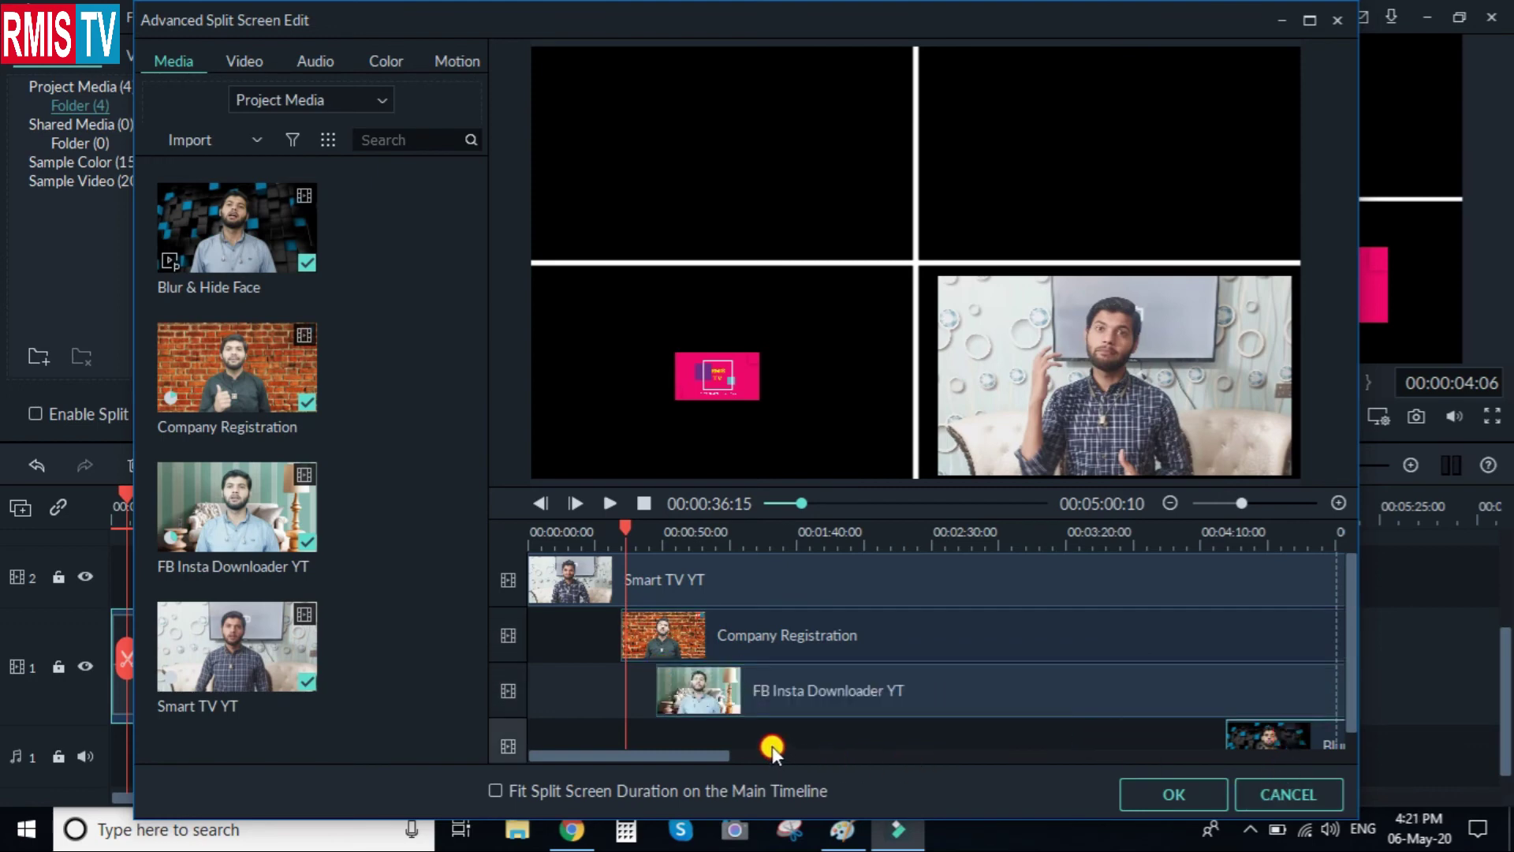
{"action": "left_click_drag", "start_coordinate": [1272, 736], "coordinate": [730, 722]}
{"action": "key", "text": "space"}
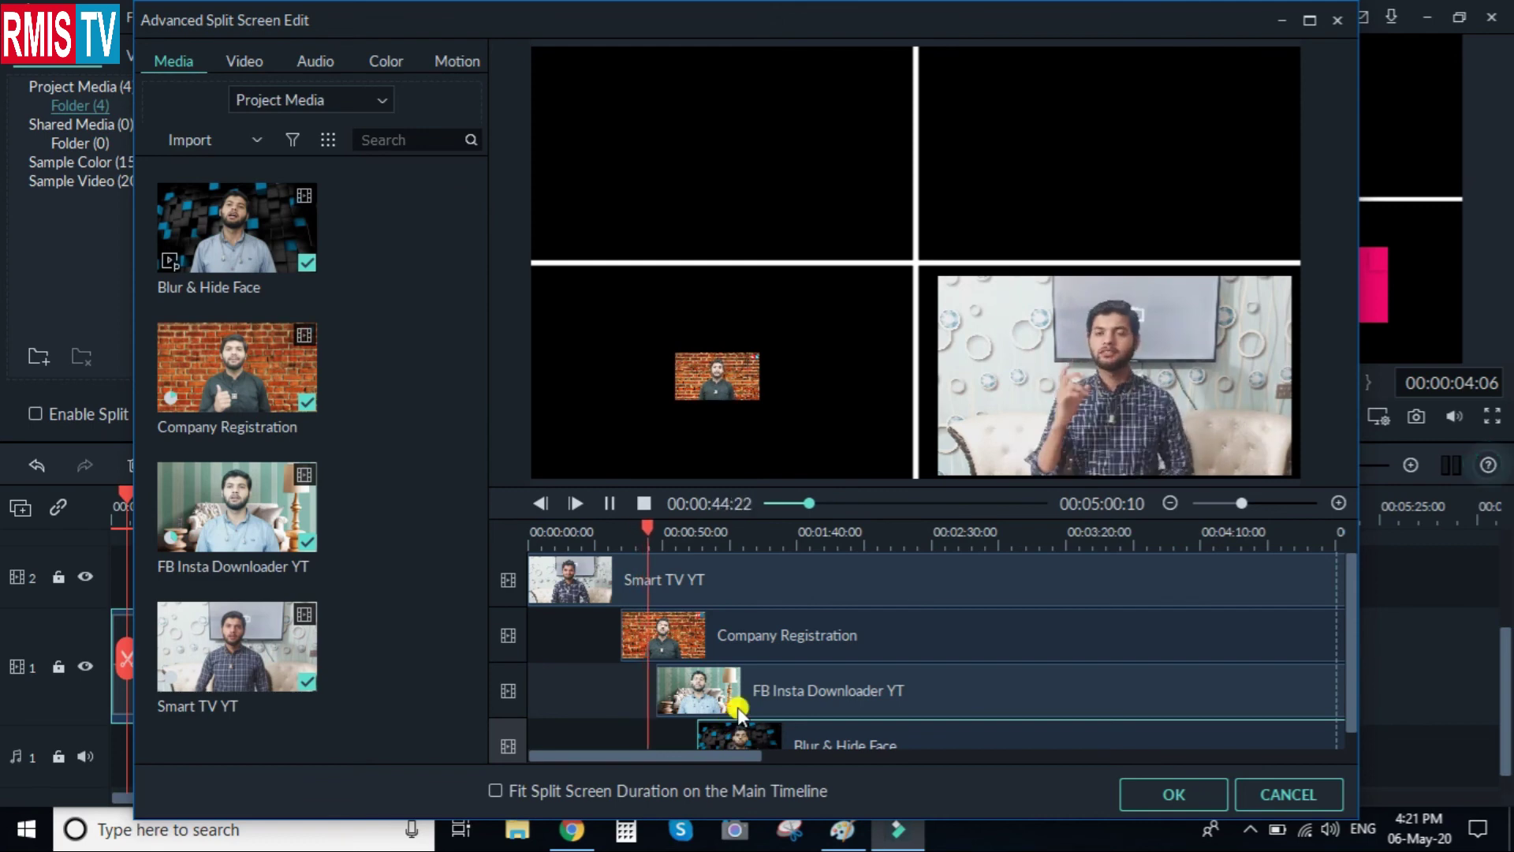
{"action": "key", "text": "space"}
Step: Mute the Company Registration clip in pane 3 and resume playback
{"action": "left_click", "coordinate": [713, 350]}
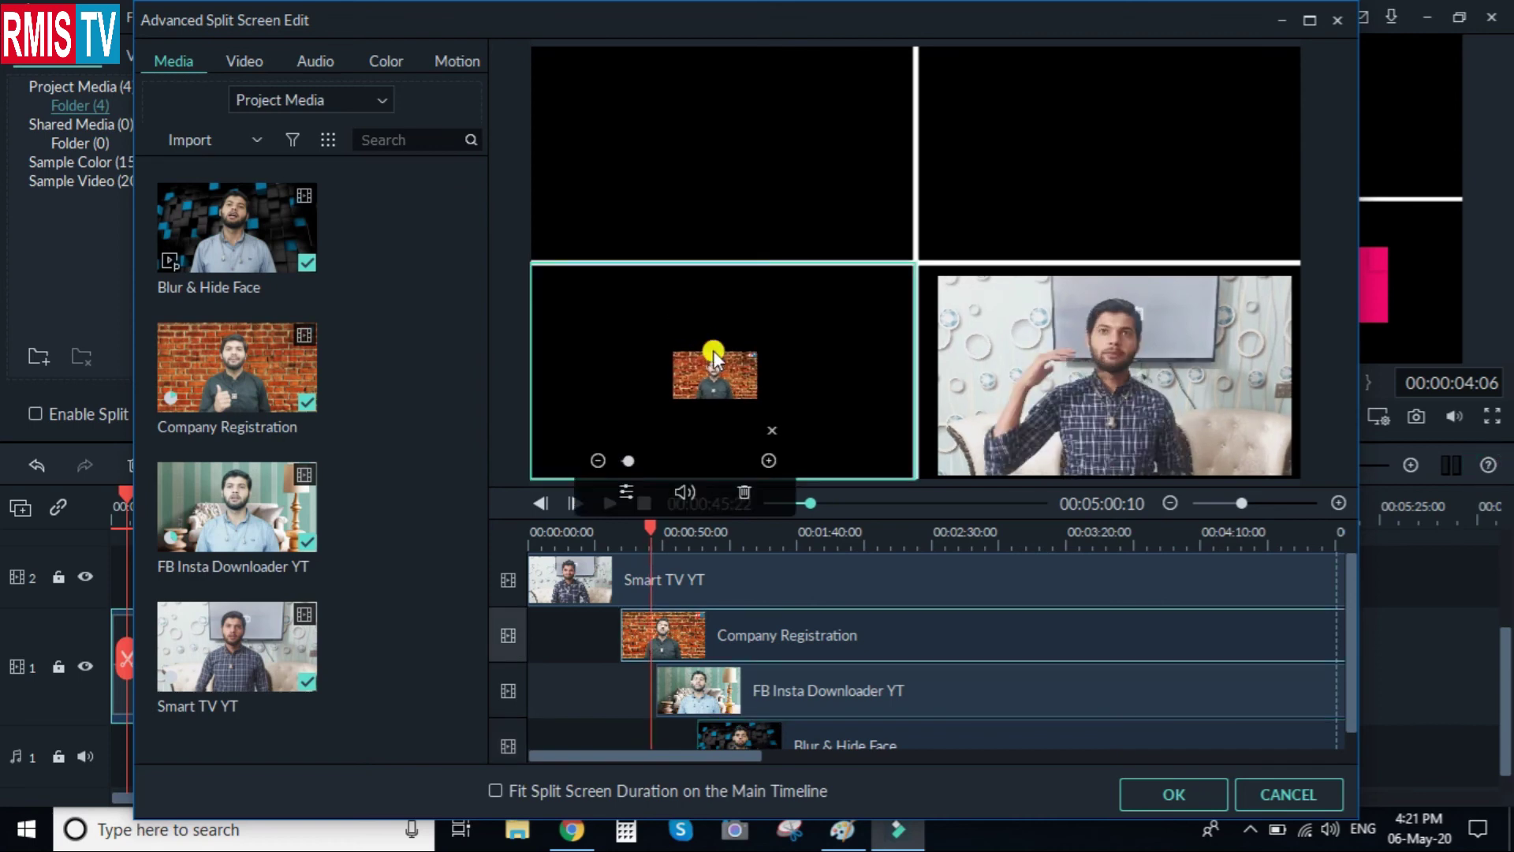
{"action": "left_click", "coordinate": [686, 494]}
{"action": "key", "text": "space"}
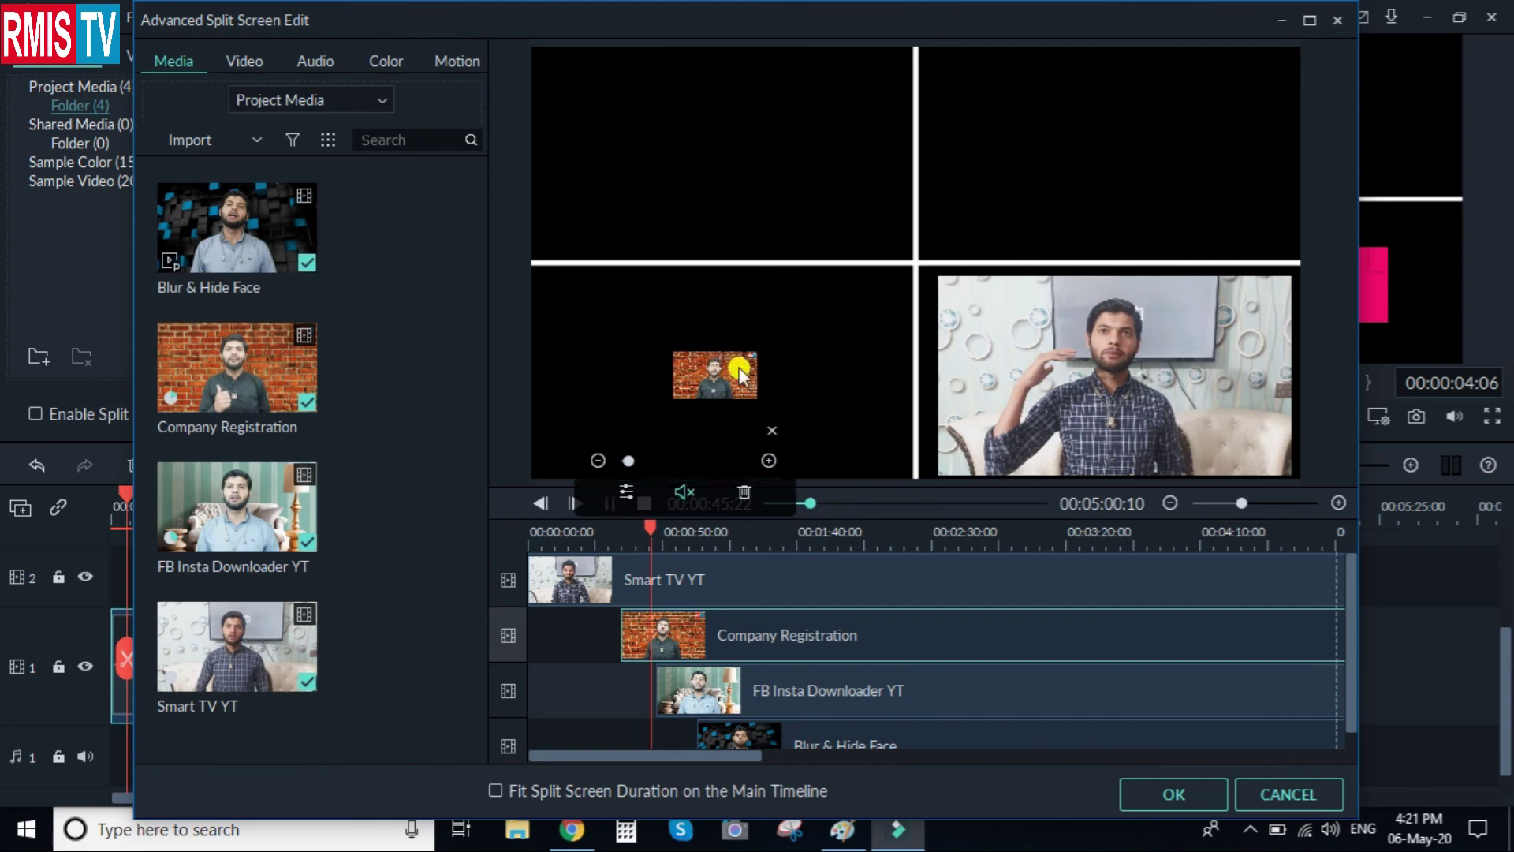